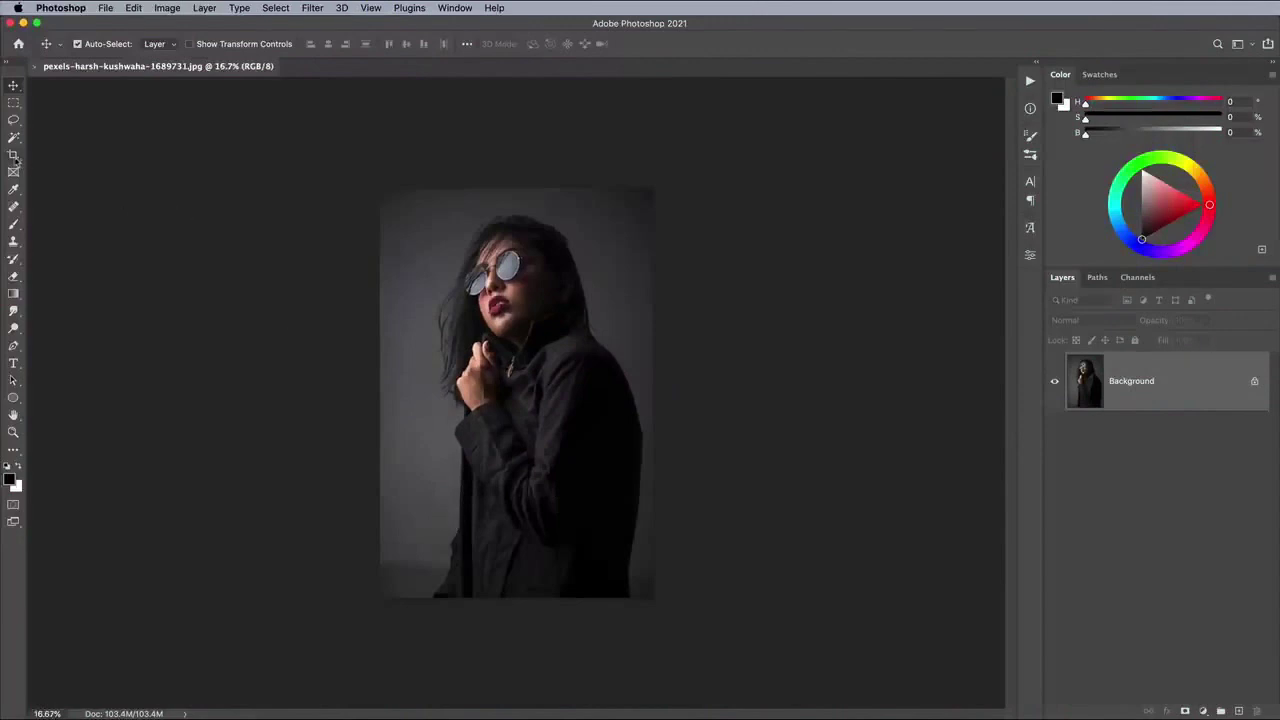
# Step: Extend the canvas with the Crop tool, widening both sides and raising the top edge
pyautogui.click(14, 155)
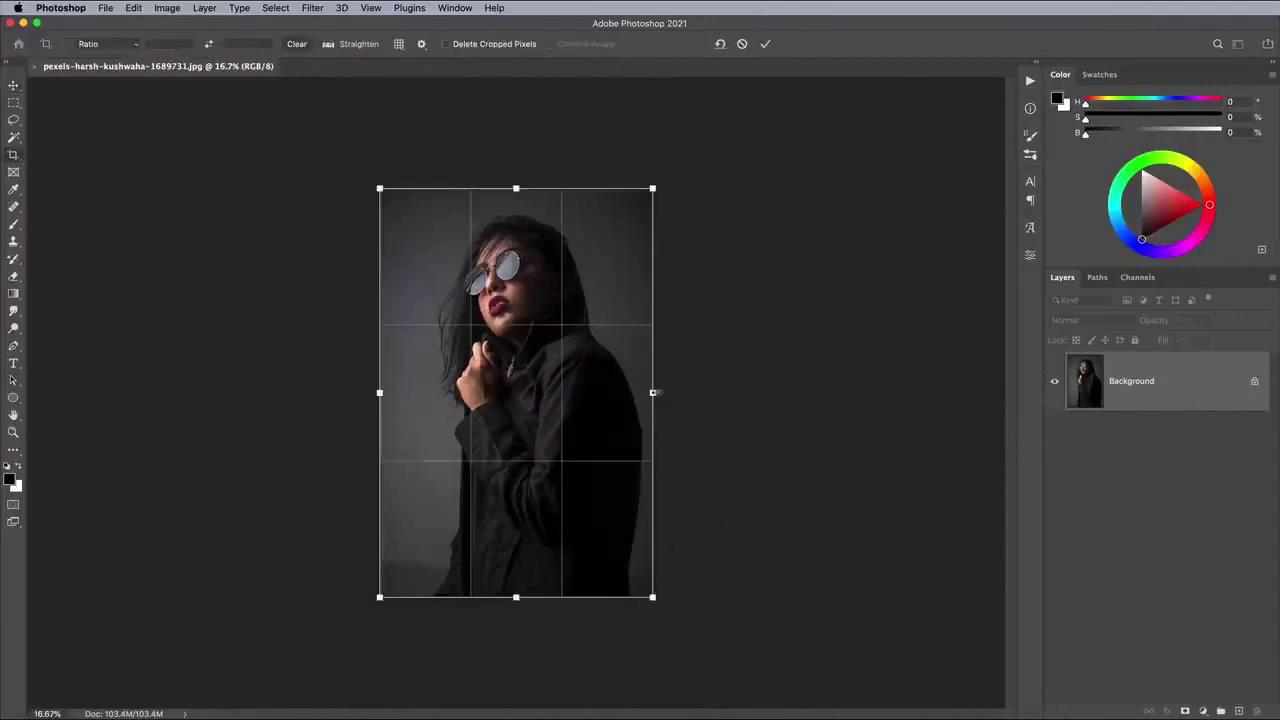
pyautogui.moveTo(652, 392); pyautogui.dragTo(692, 392)
pyautogui.moveTo(515, 187); pyautogui.dragTo(516, 137)
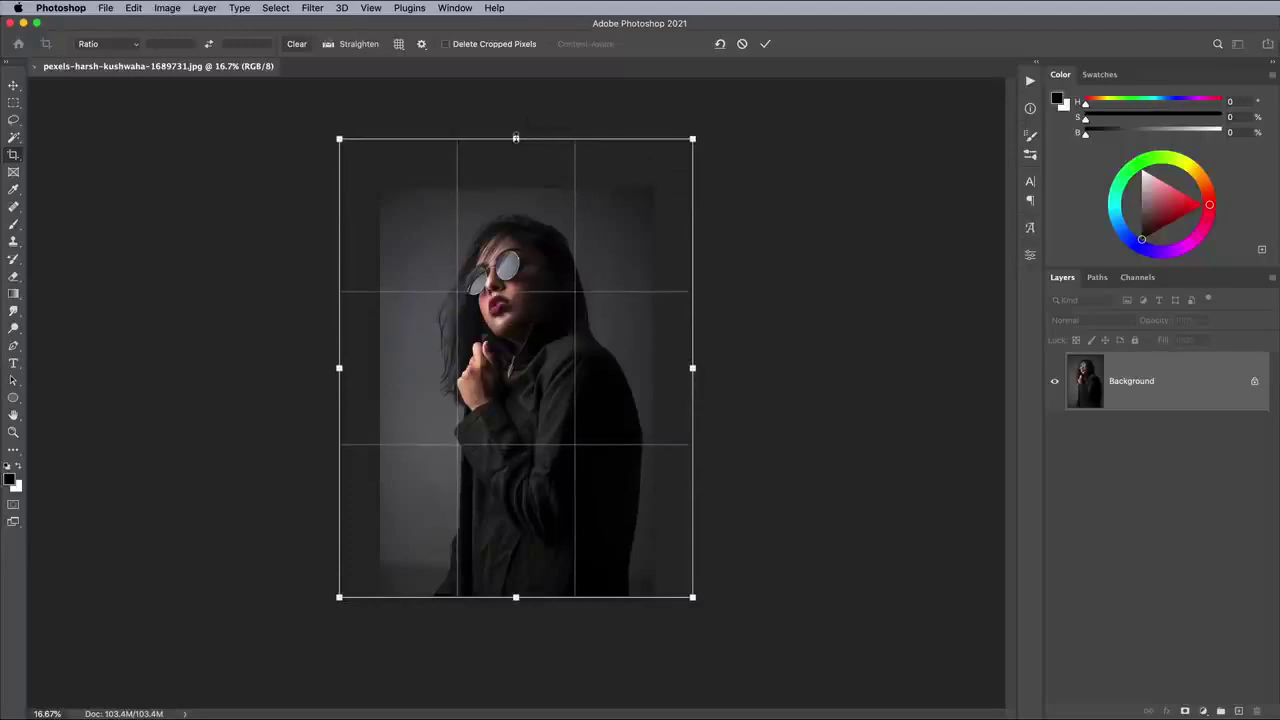
pyautogui.press('Return')
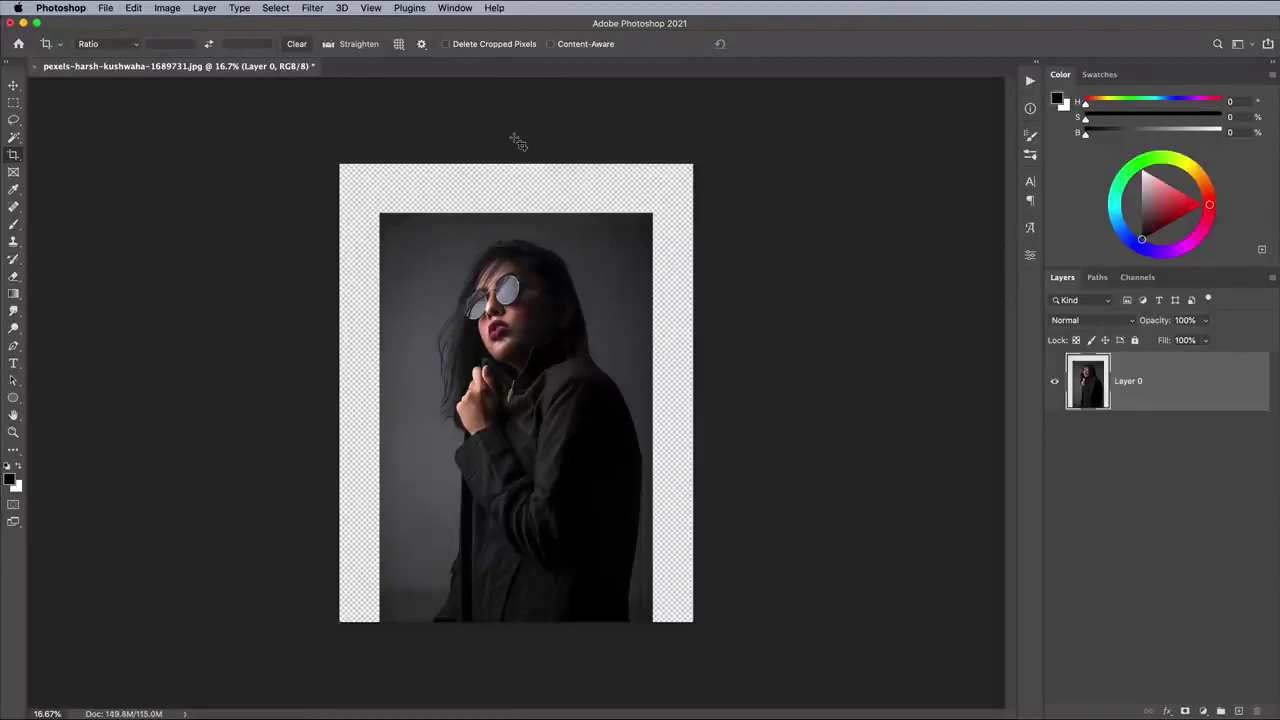
# Step: Select the empty left, right and top strips with the Rectangular Marquee
pyautogui.click(14, 104)
pyautogui.moveTo(275, 143); pyautogui.dragTo(382, 663)
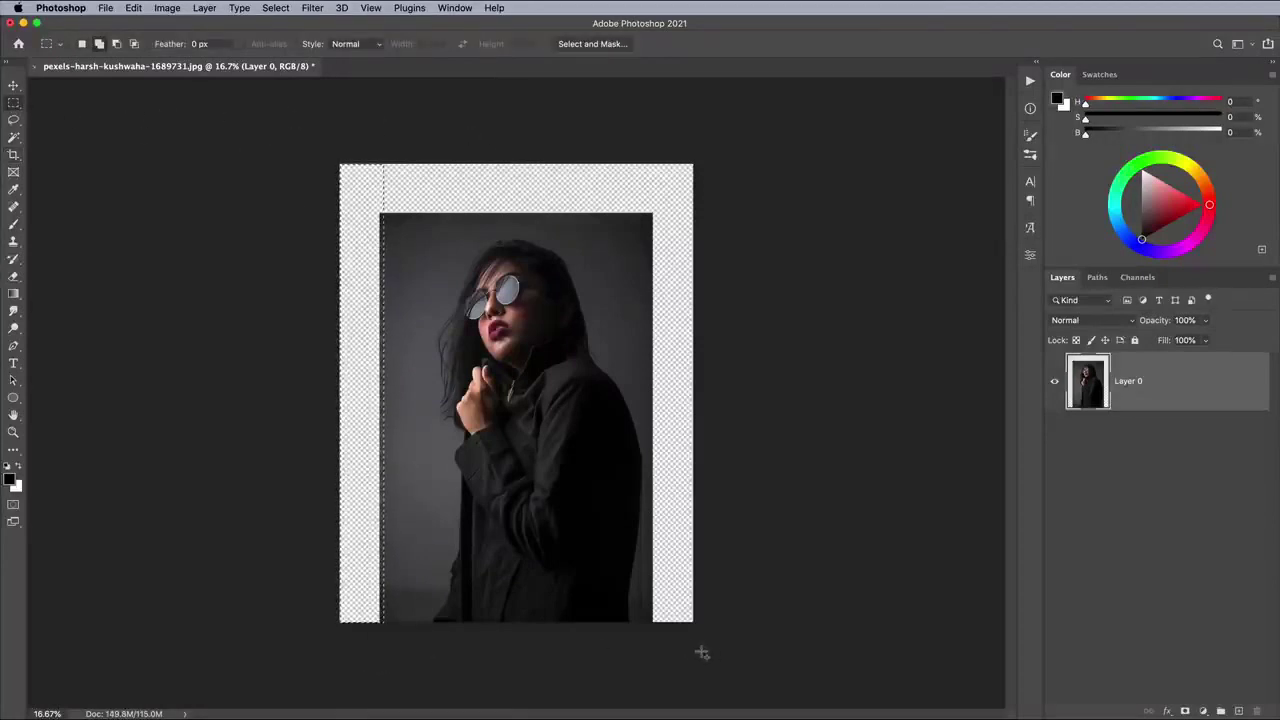
pyautogui.moveTo(718, 651); pyautogui.dragTo(651, 141)
pyautogui.moveTo(293, 145); pyautogui.dragTo(758, 216)
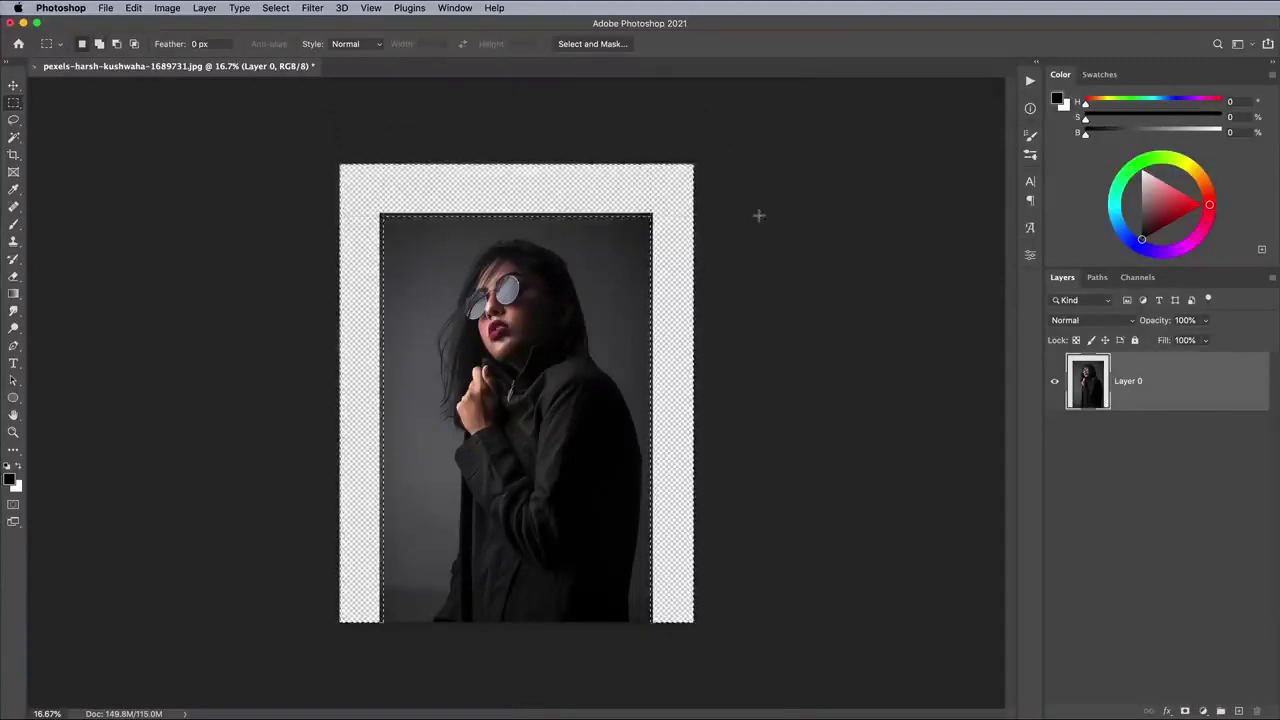
# Step: Fill the selected border strips using Content-Aware Fill
pyautogui.click(133, 8)
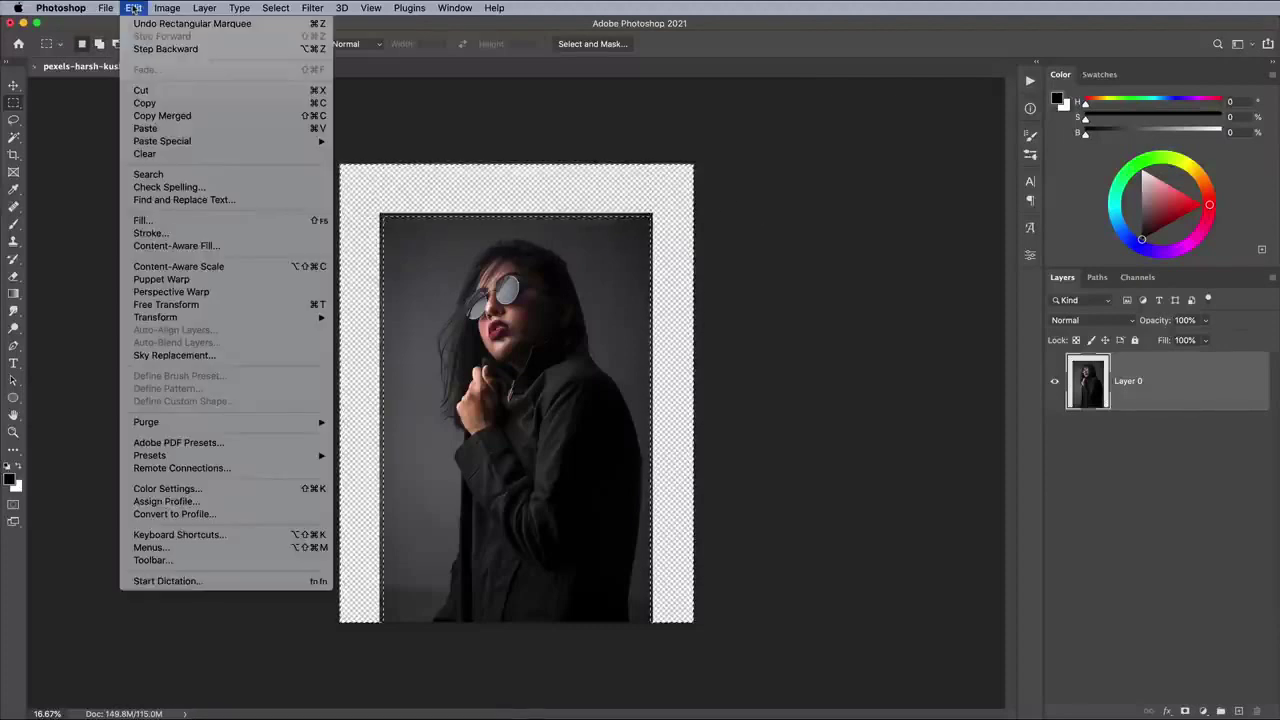
pyautogui.click(154, 220)
pyautogui.click(790, 321)
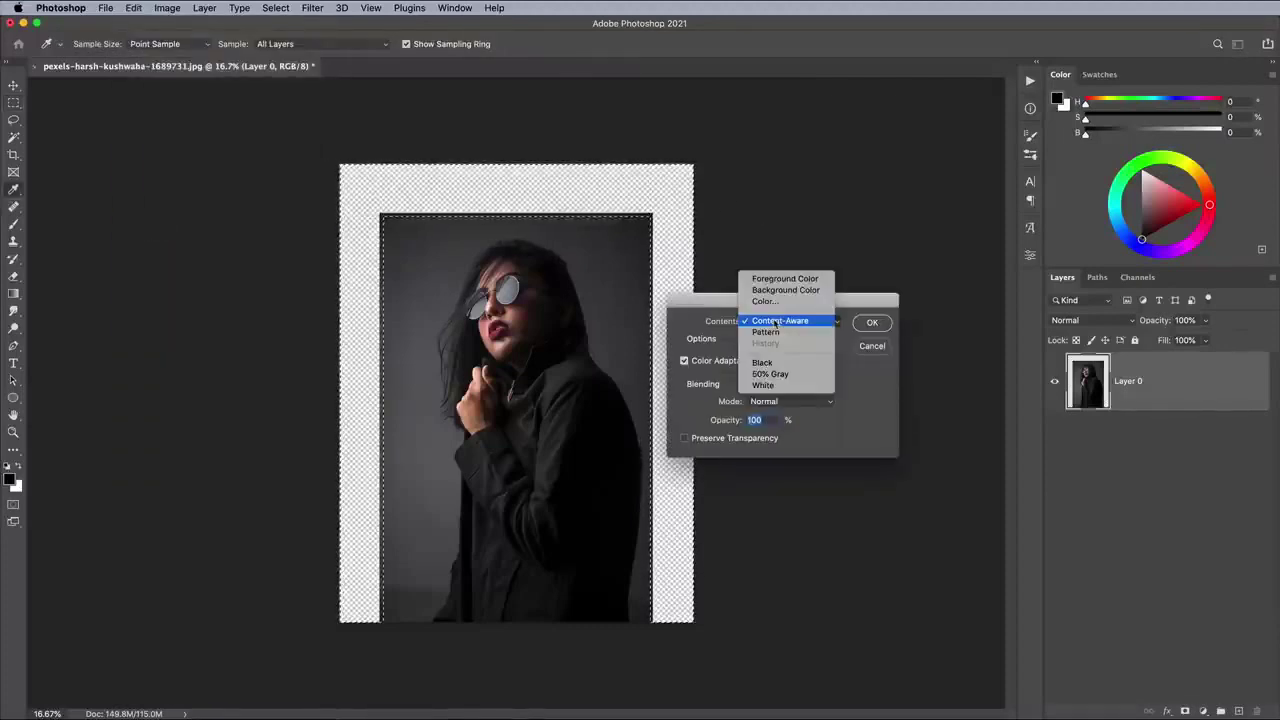
pyautogui.click(779, 321)
pyautogui.click(872, 322)
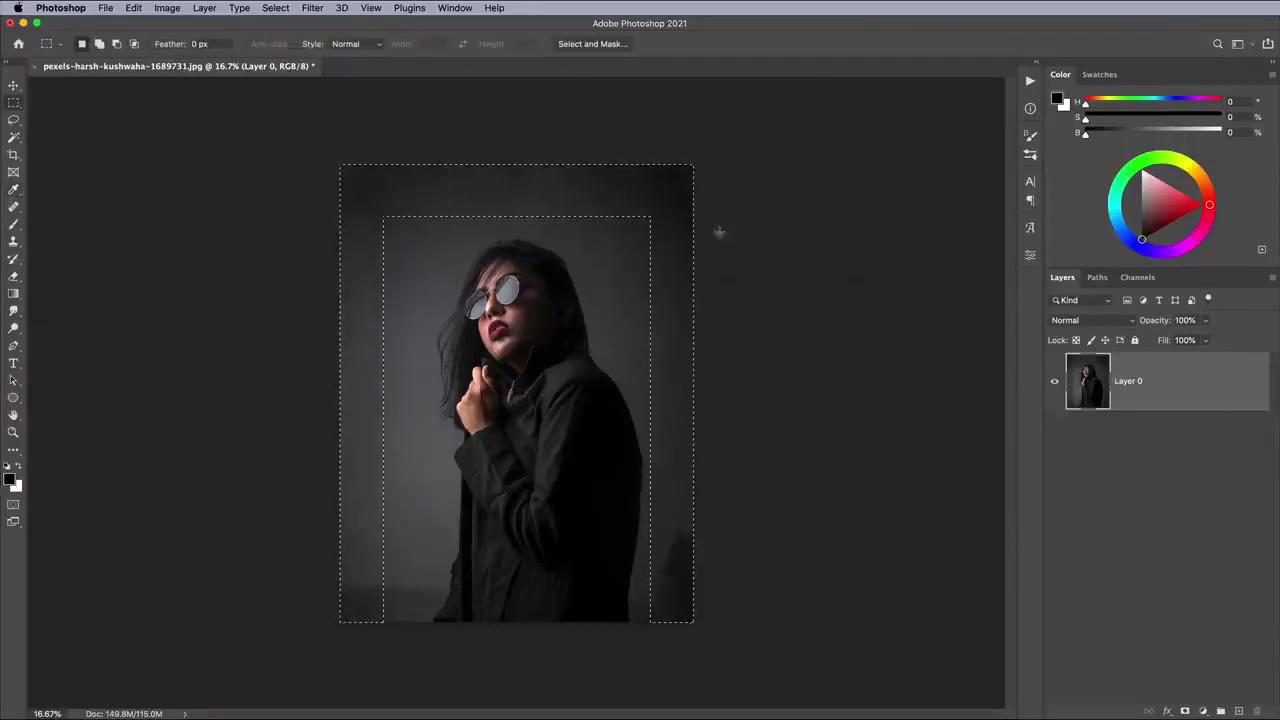
# Step: Deselect the borders and switch to the Patch Tool
pyautogui.click(277, 8)
pyautogui.click(287, 36)
pyautogui.moveTo(15, 209); pyautogui.dragTo(55, 231)
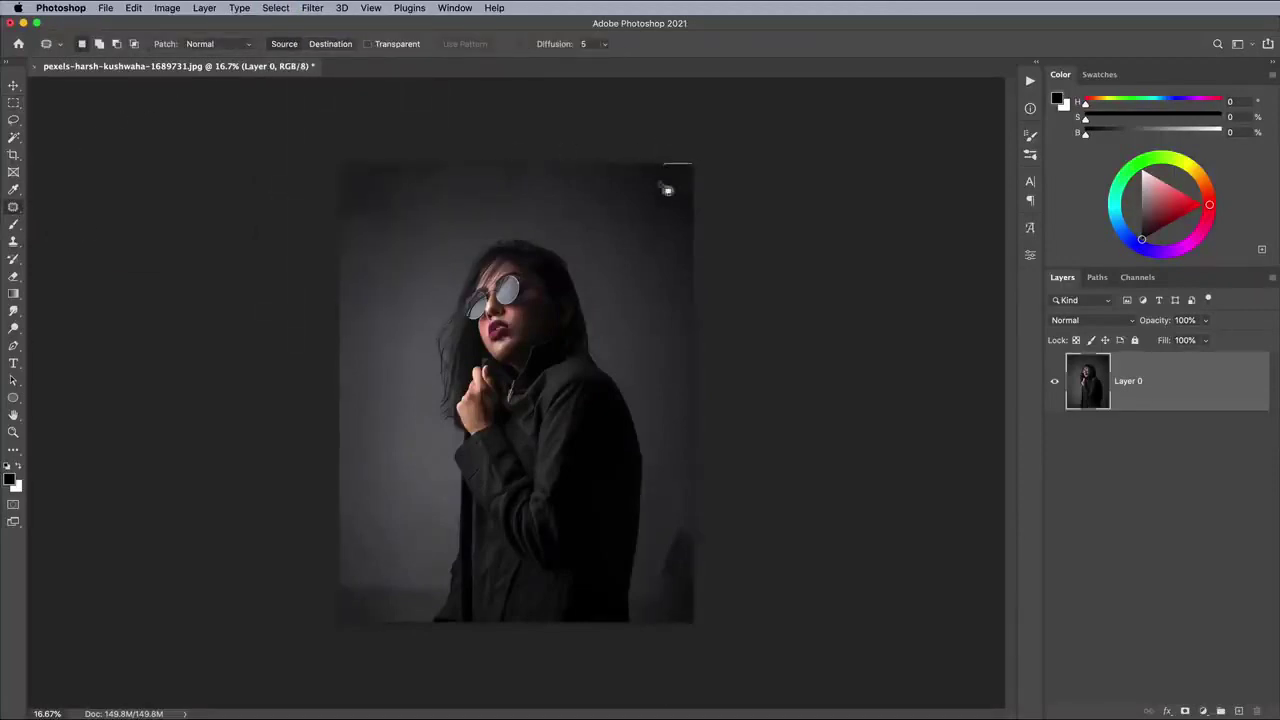
# Step: Patch the blotches at the top-right and bottom-right edges, then deselect and zoom in
pyautogui.moveTo(720, 199); pyautogui.dragTo(686, 194)
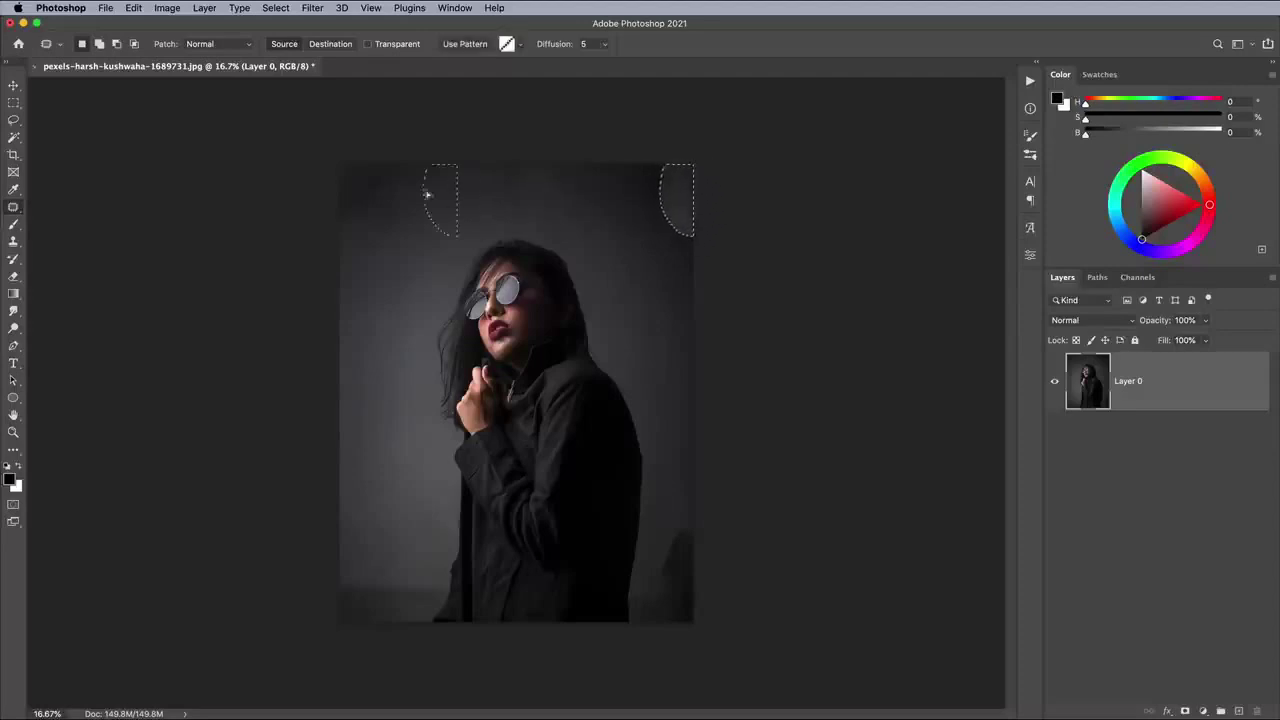
pyautogui.moveTo(720, 525); pyautogui.dragTo(706, 520)
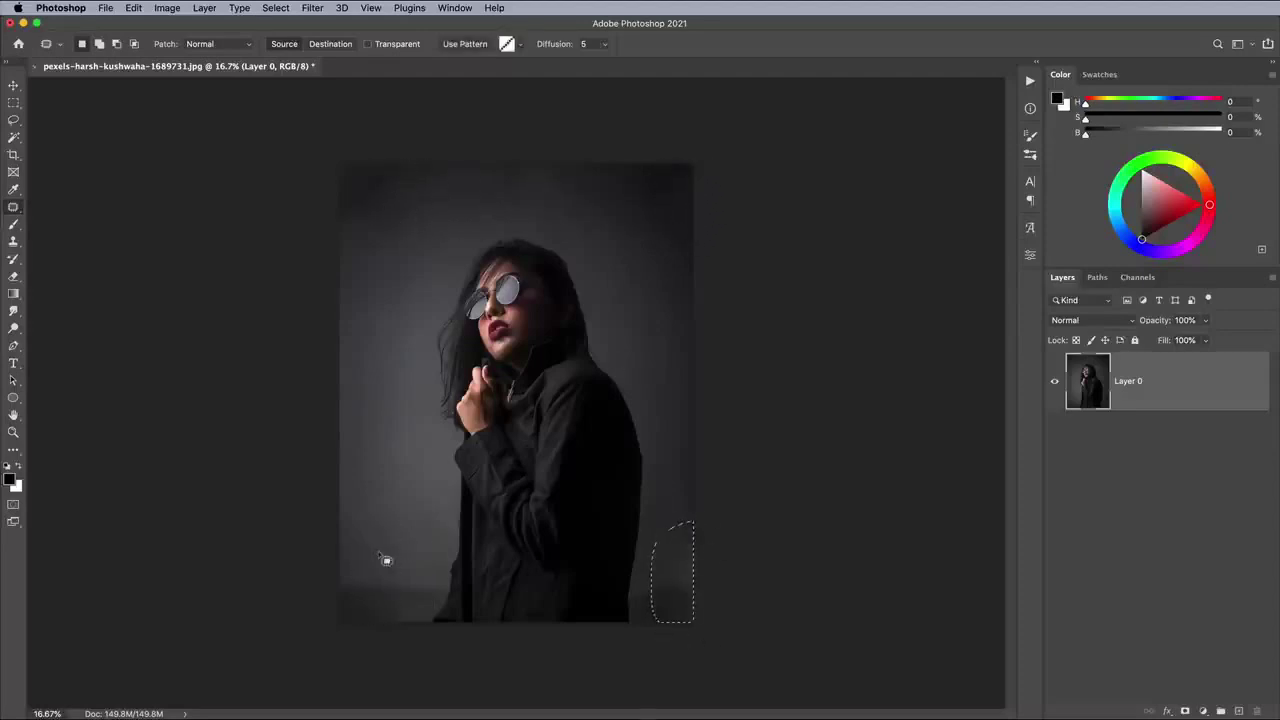
pyautogui.press('super+d')
pyautogui.press('super+plus')
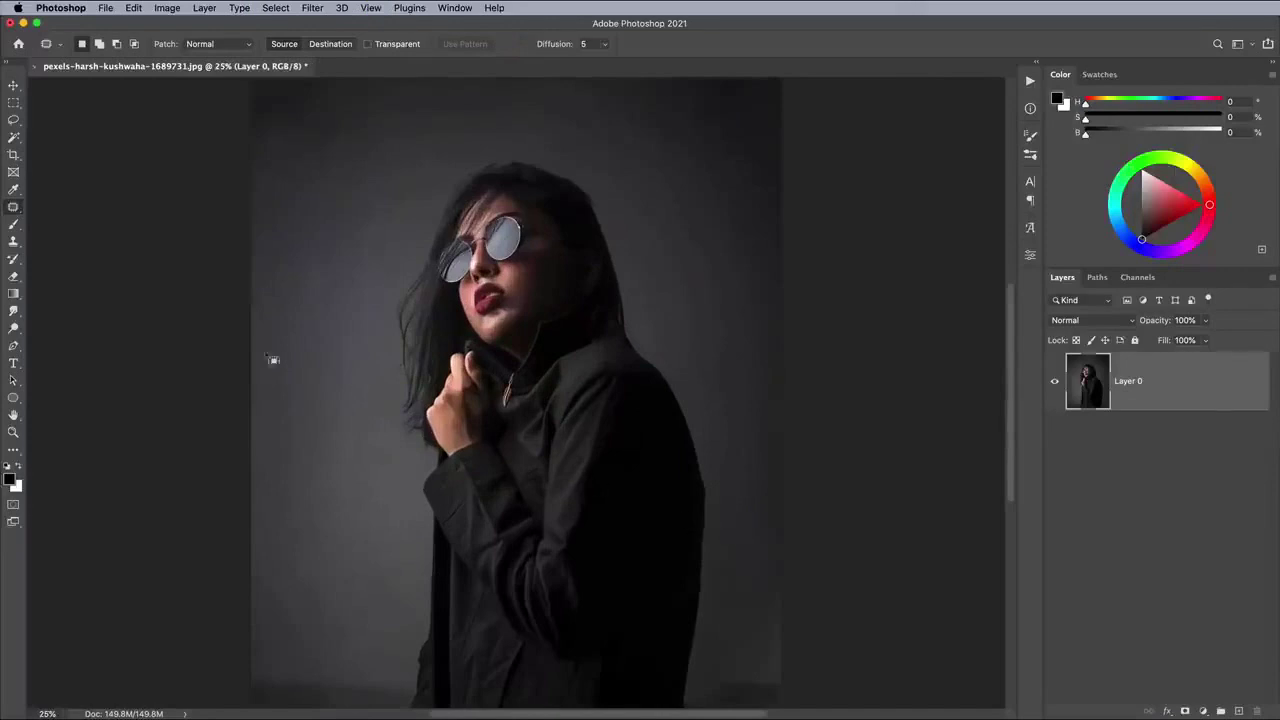
# Step: Set up the Brush tool at 76 px size and 100% hardness
pyautogui.click(14, 226)
pyautogui.click(88, 46)
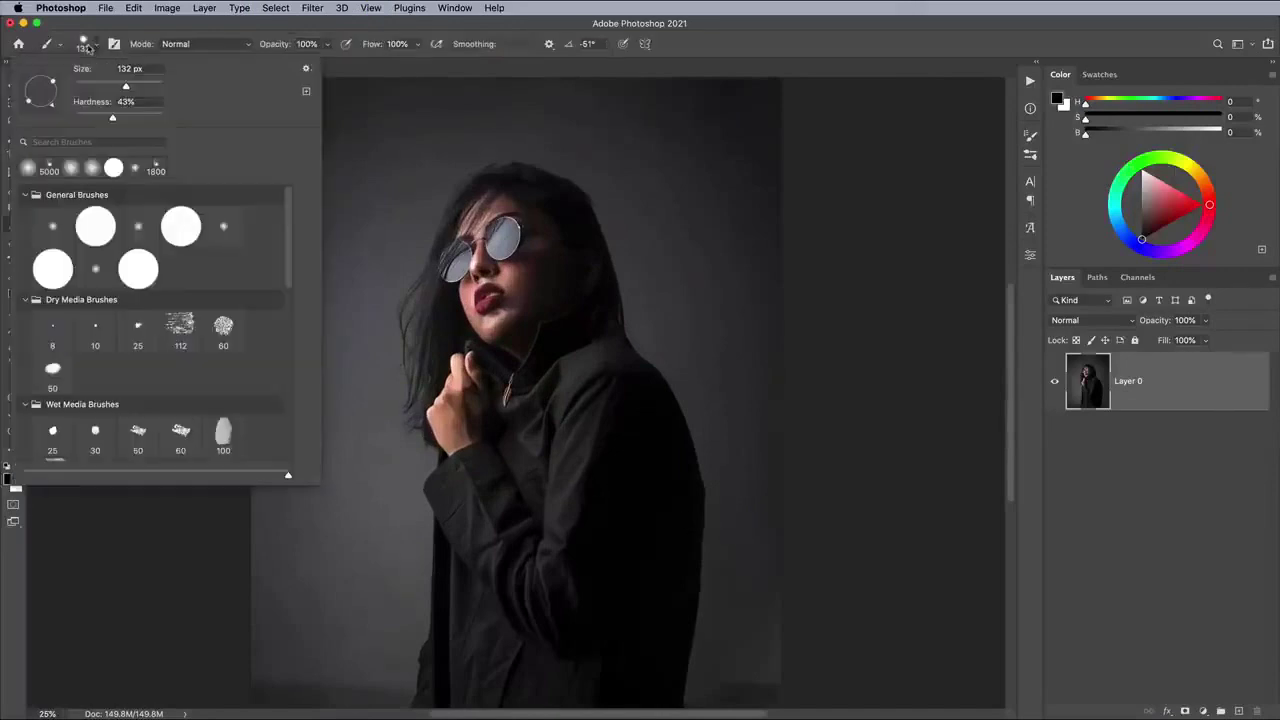
pyautogui.moveTo(126, 86); pyautogui.dragTo(108, 86)
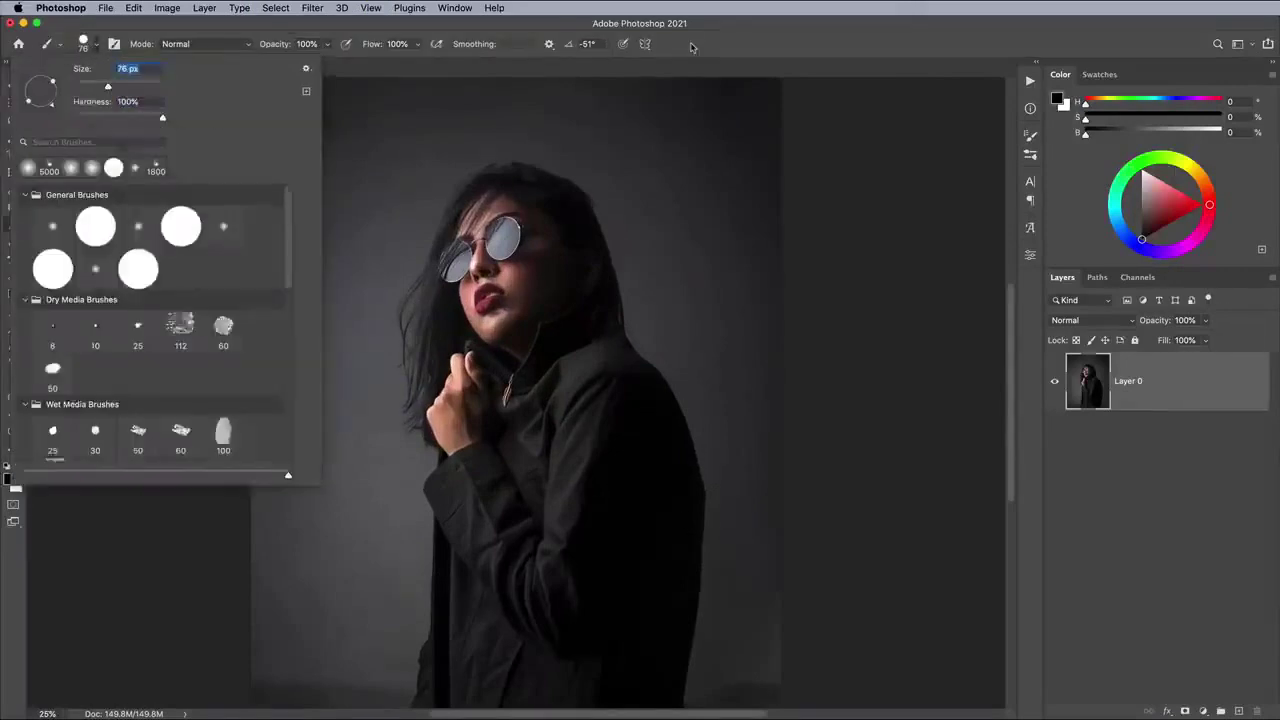
pyautogui.press('Return')
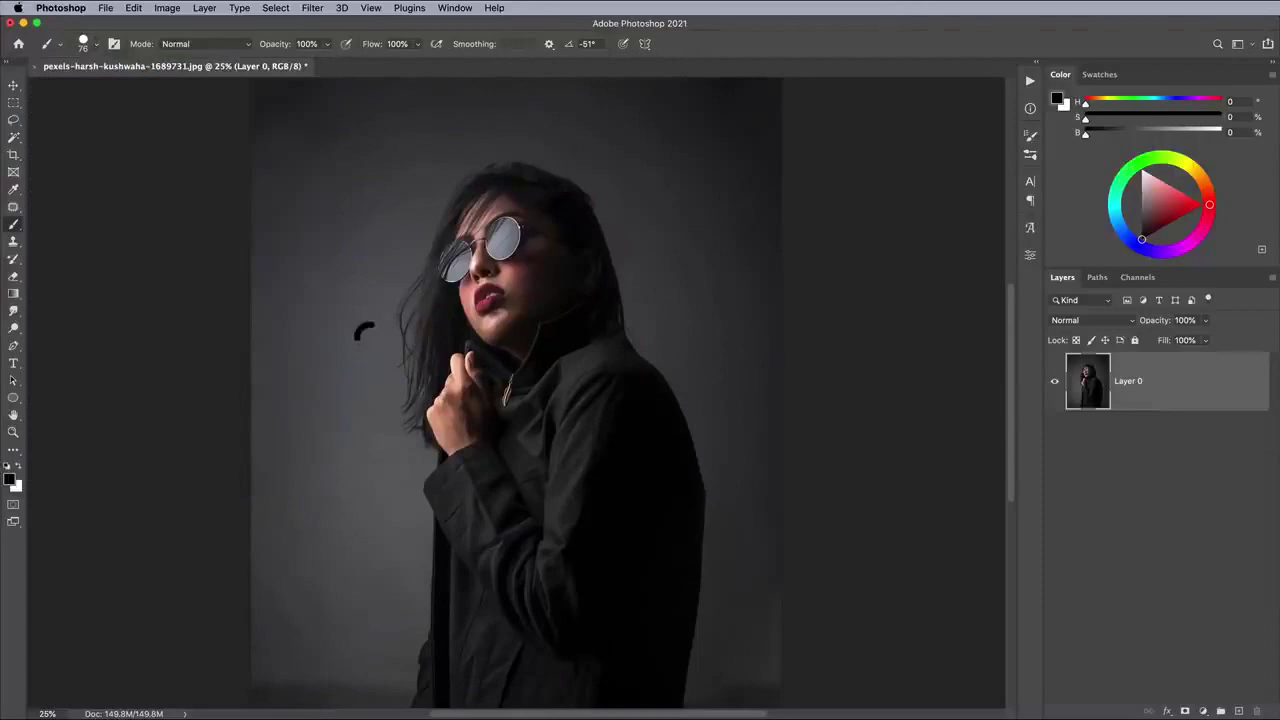
# Step: Swap to white and test black and white strokes, undoing both
pyautogui.moveTo(356, 338); pyautogui.dragTo(378, 450)
pyautogui.hotkey('ctrl', 'z')
pyautogui.click(20, 468)
pyautogui.moveTo(364, 256); pyautogui.dragTo(355, 319)
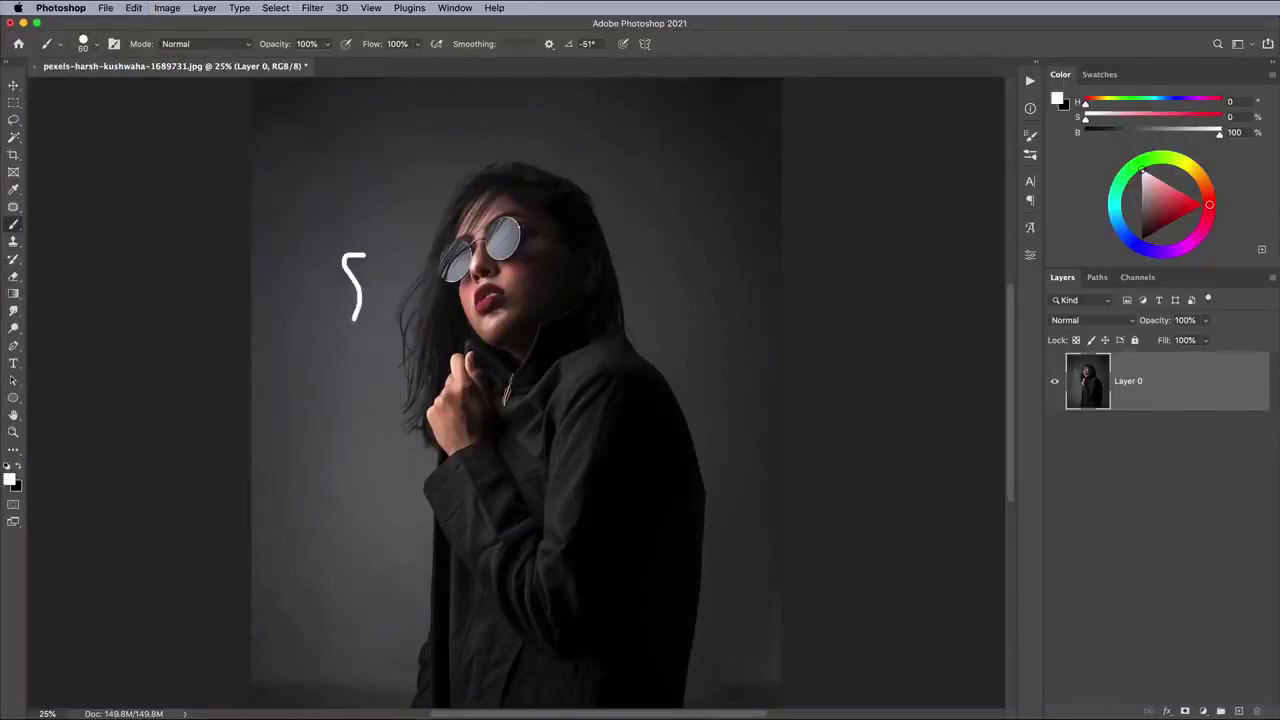
pyautogui.hotkey('ctrl', 'z')
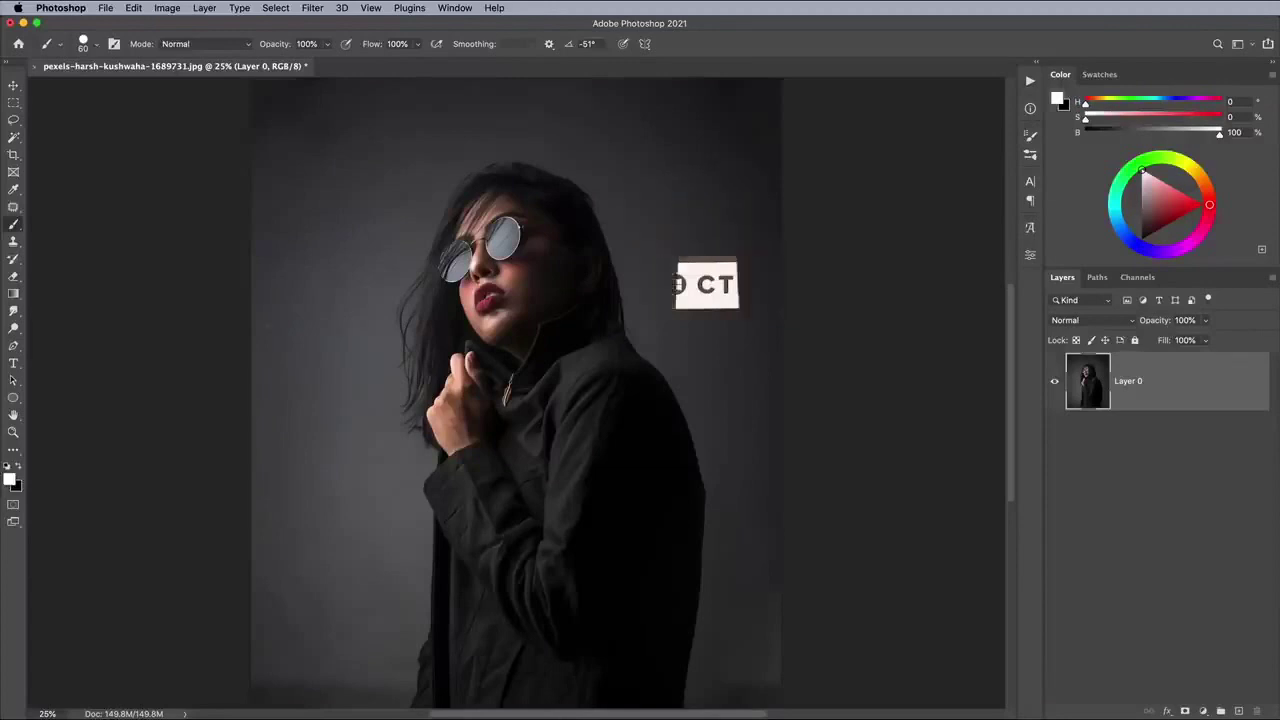
pyautogui.click(13, 346)
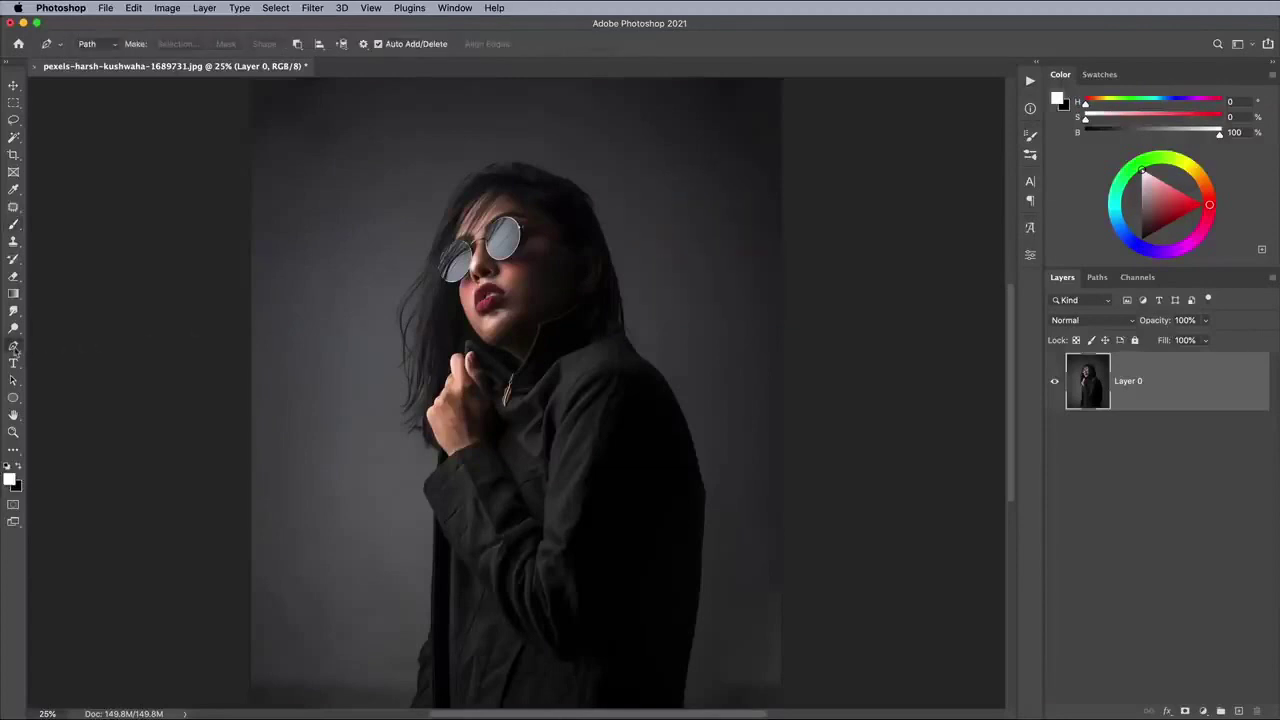
# Step: Draw a triangle path around the face and shoulder and stroke it white with the brush on new Layer 1
pyautogui.click(326, 232)
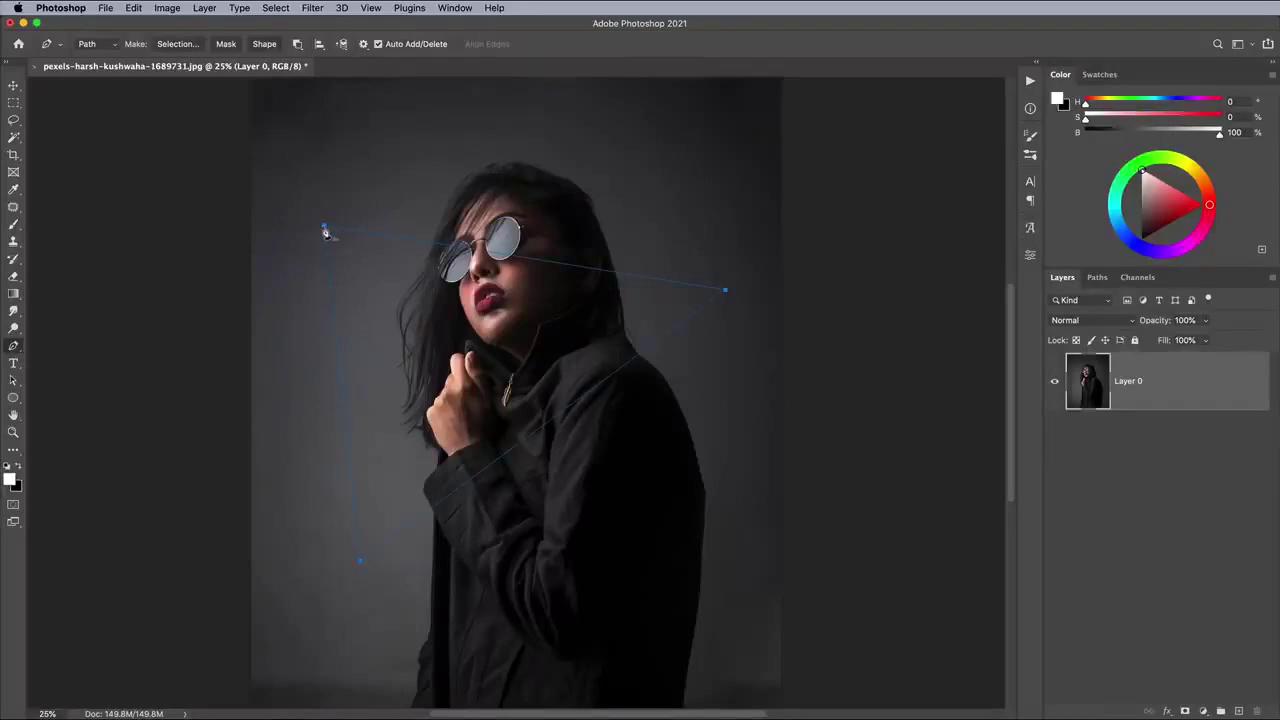
pyautogui.click(1240, 709)
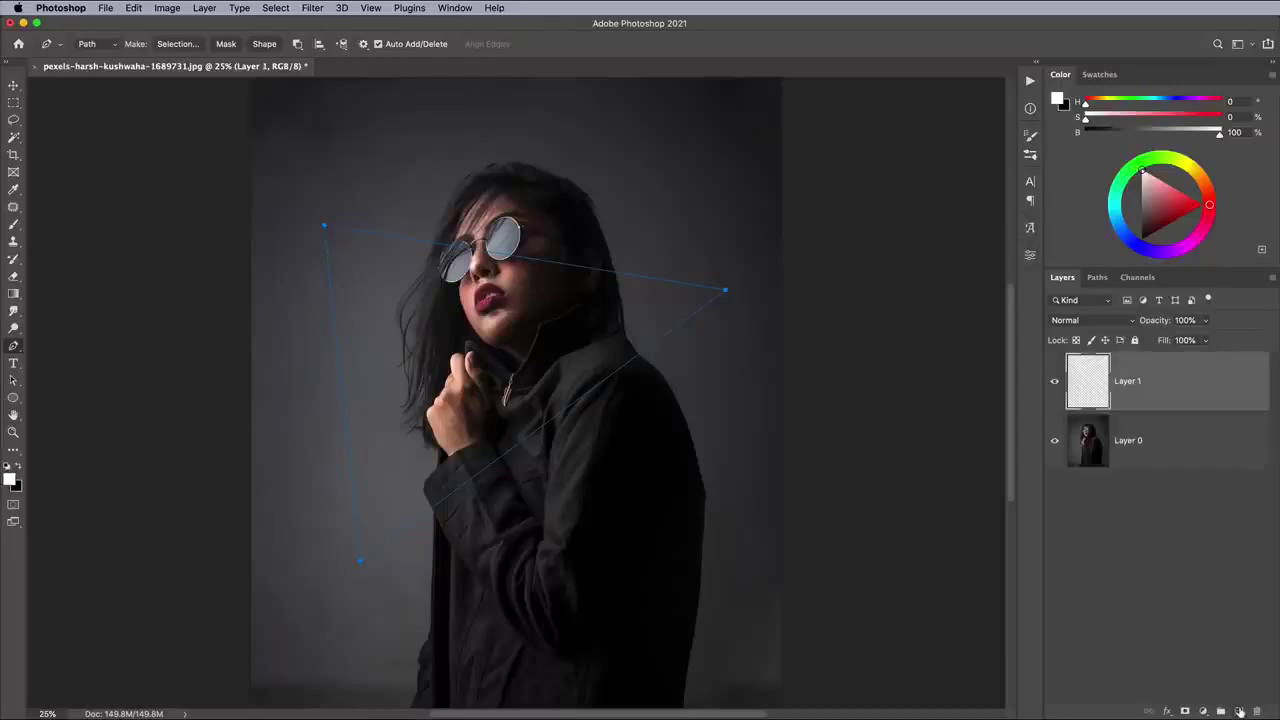
pyautogui.rightClick(579, 279)
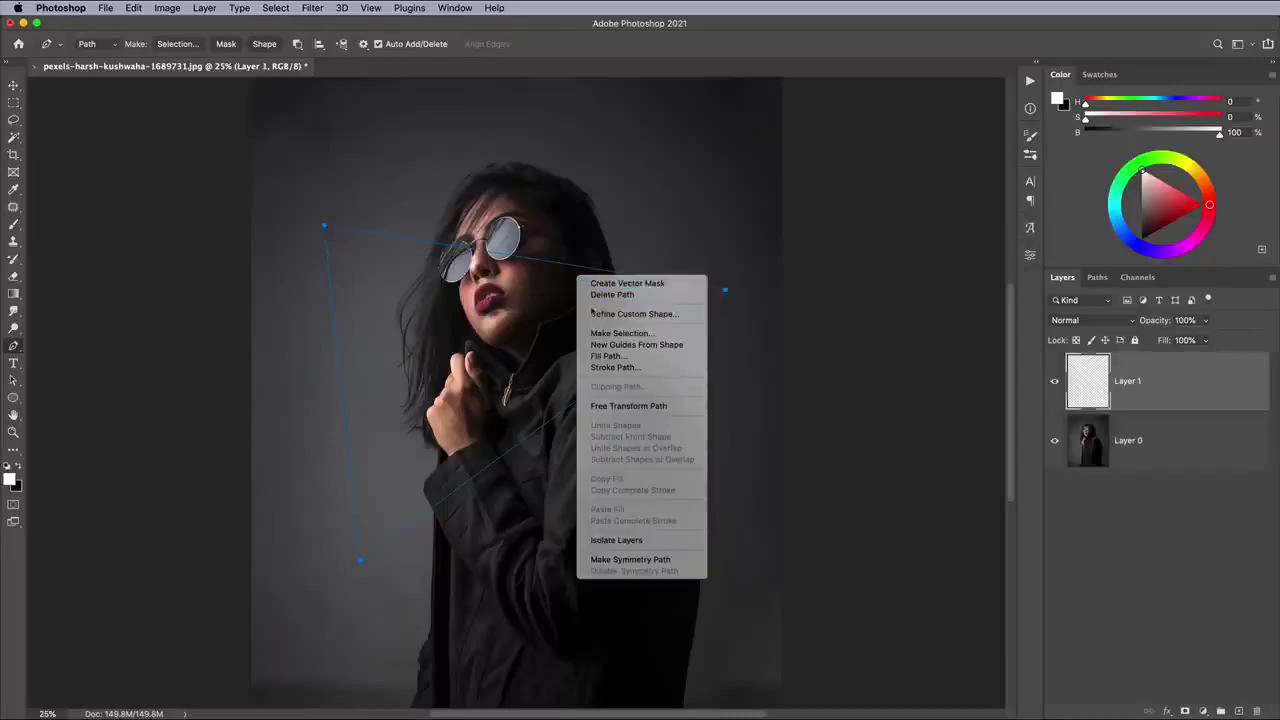
pyautogui.click(616, 368)
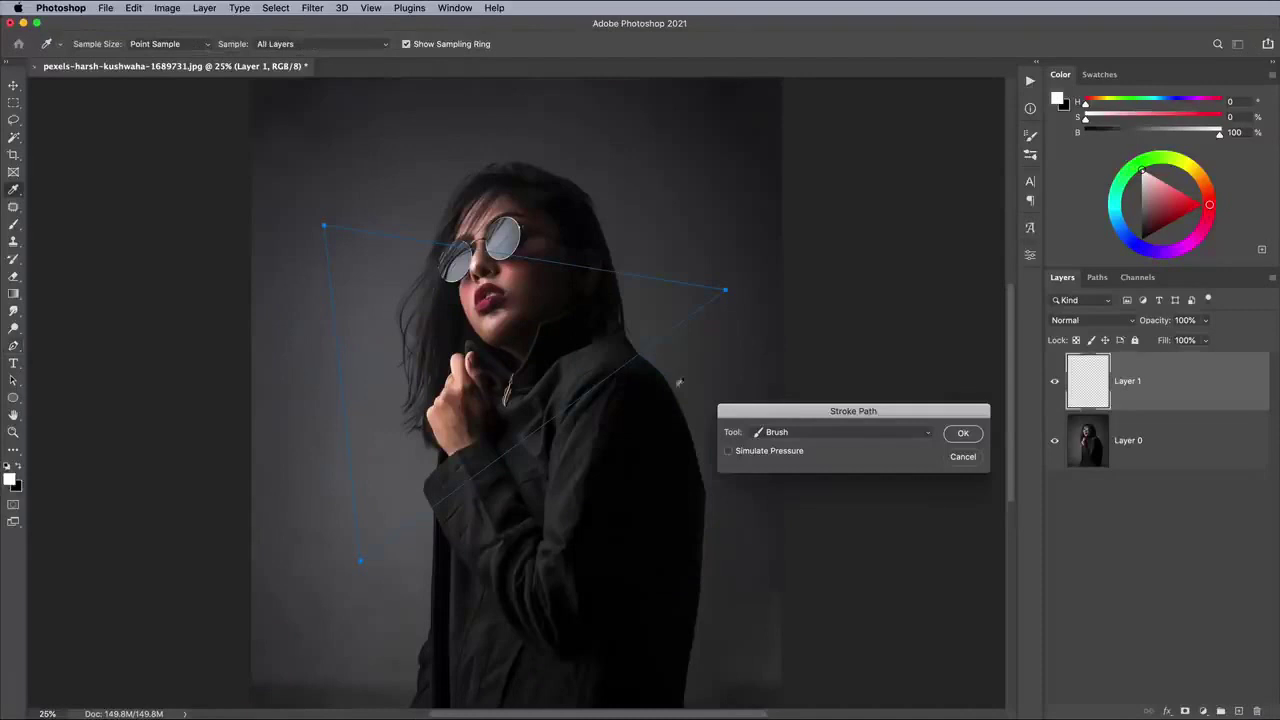
pyautogui.click(910, 434)
pyautogui.click(910, 434)
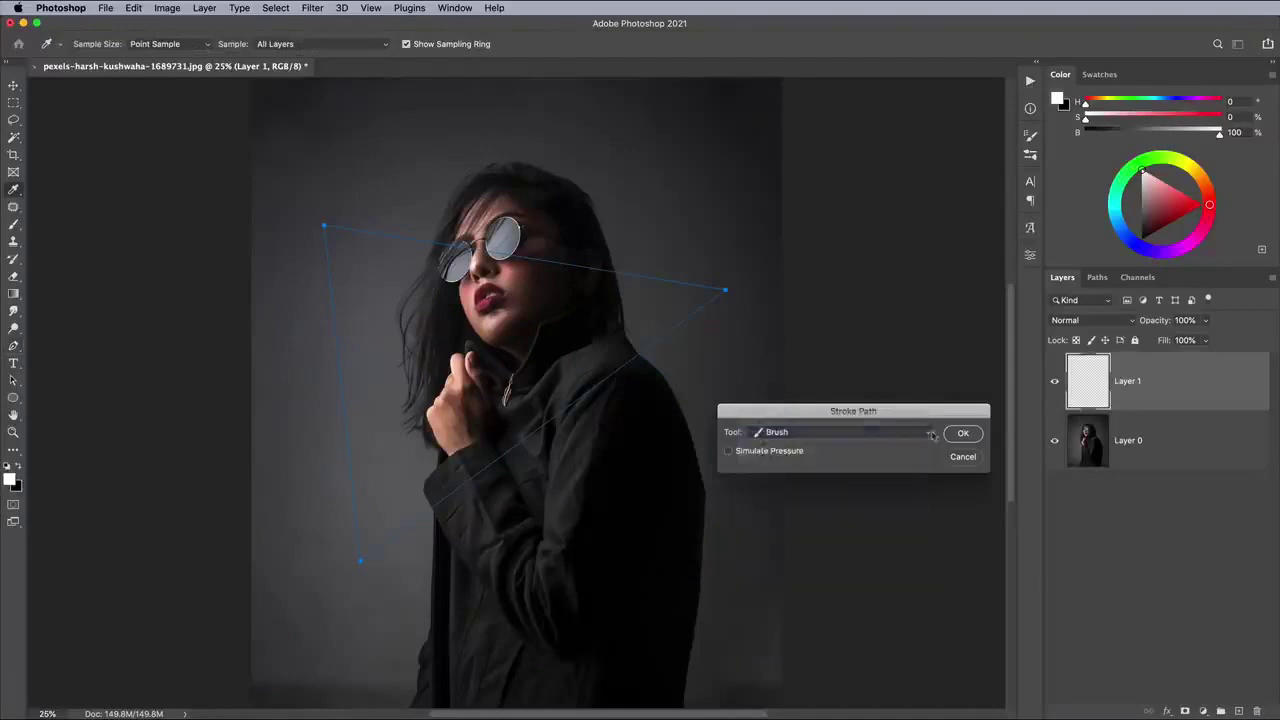
pyautogui.click(960, 434)
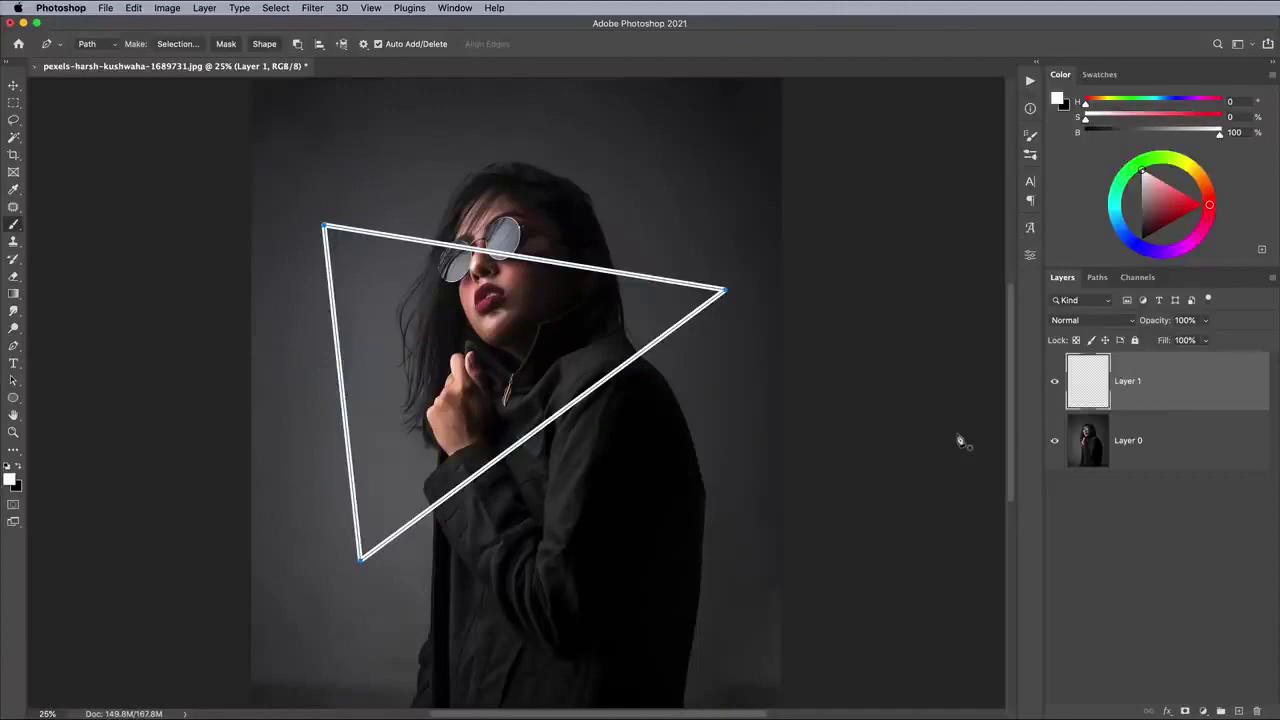
# Step: Hide the path, rotate the triangle slightly and nudge it up, then open Layer 1's layer style
pyautogui.press('Return')
pyautogui.click(14, 86)
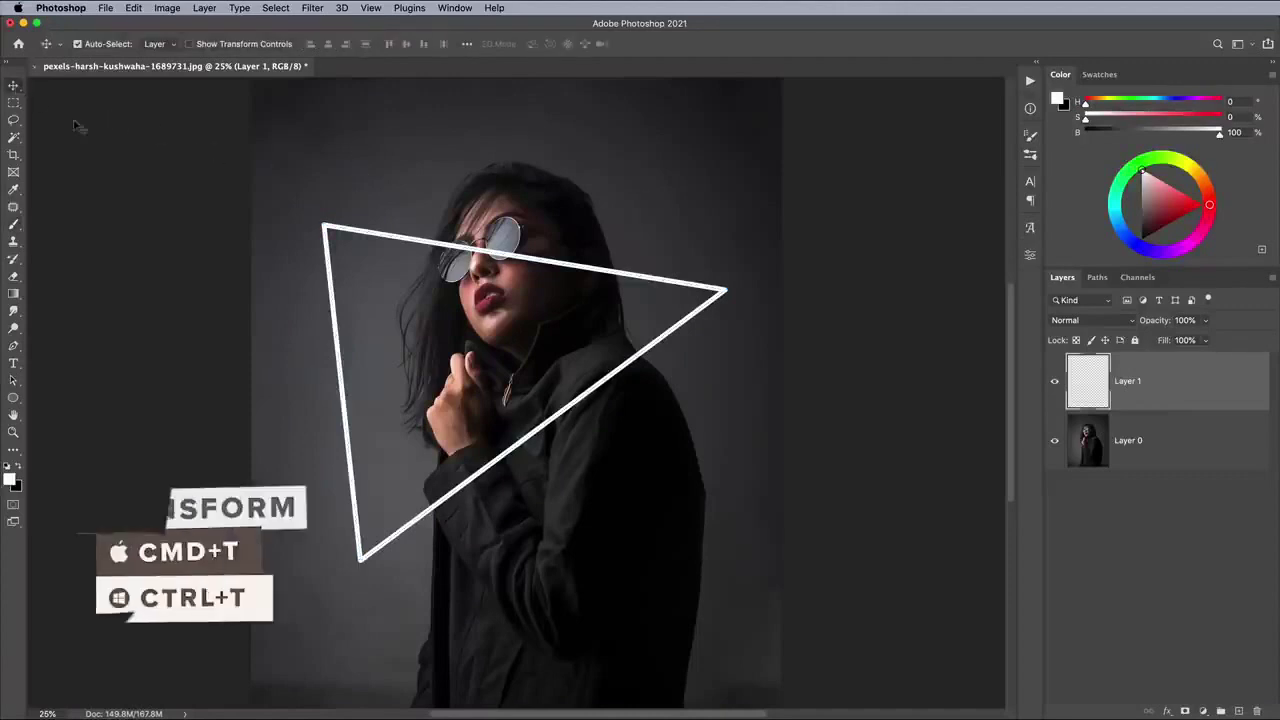
pyautogui.press('super+t')
pyautogui.moveTo(480, 160); pyautogui.dragTo(473, 147)
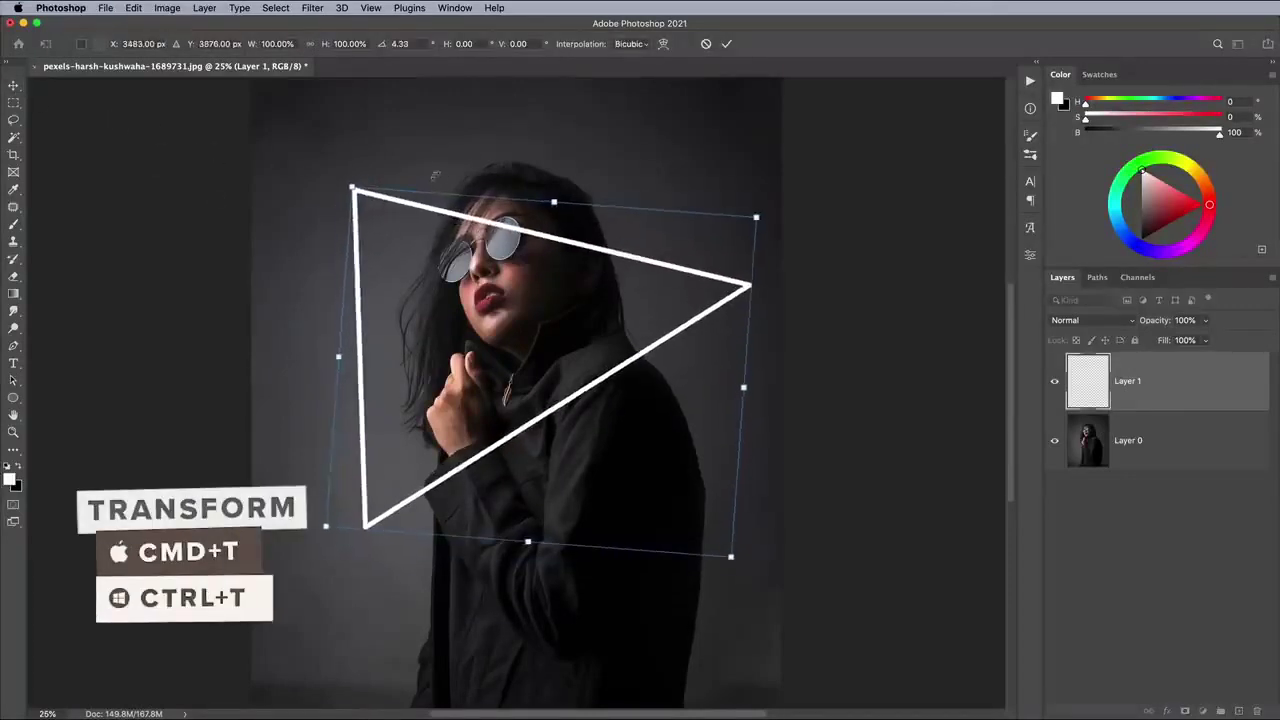
pyautogui.moveTo(536, 303); pyautogui.dragTo(536, 293)
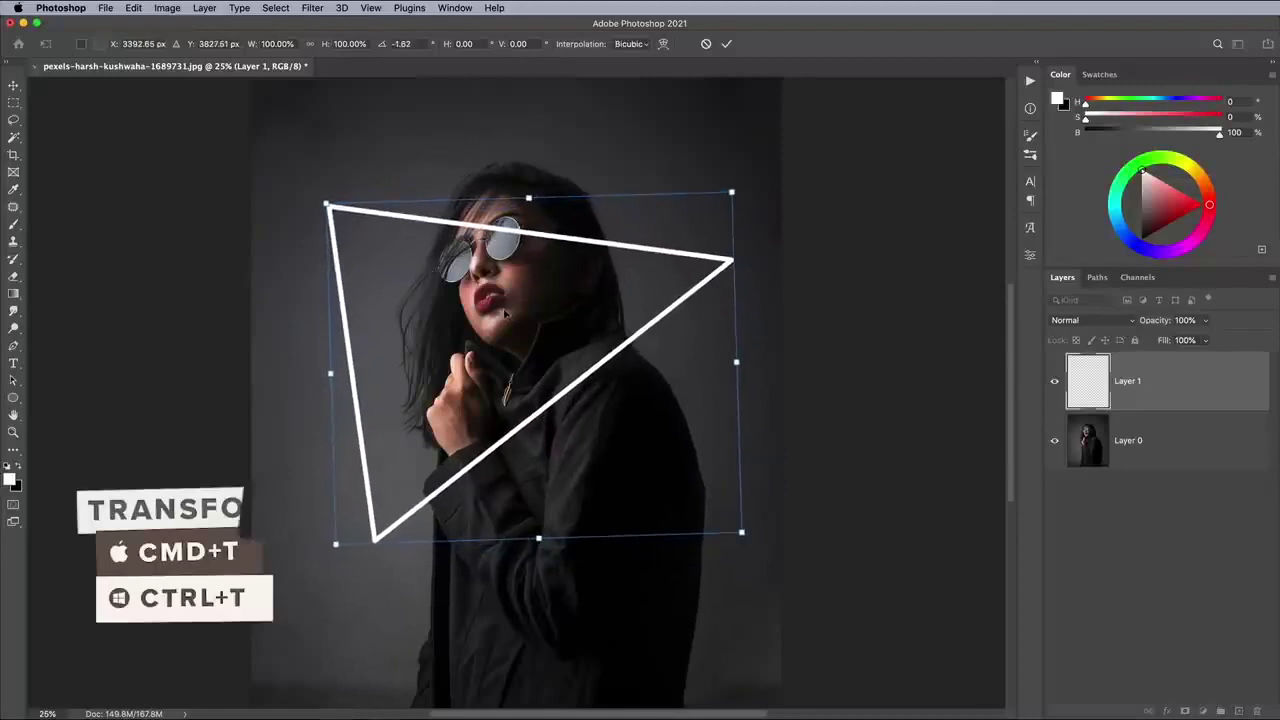
pyautogui.press('Return')
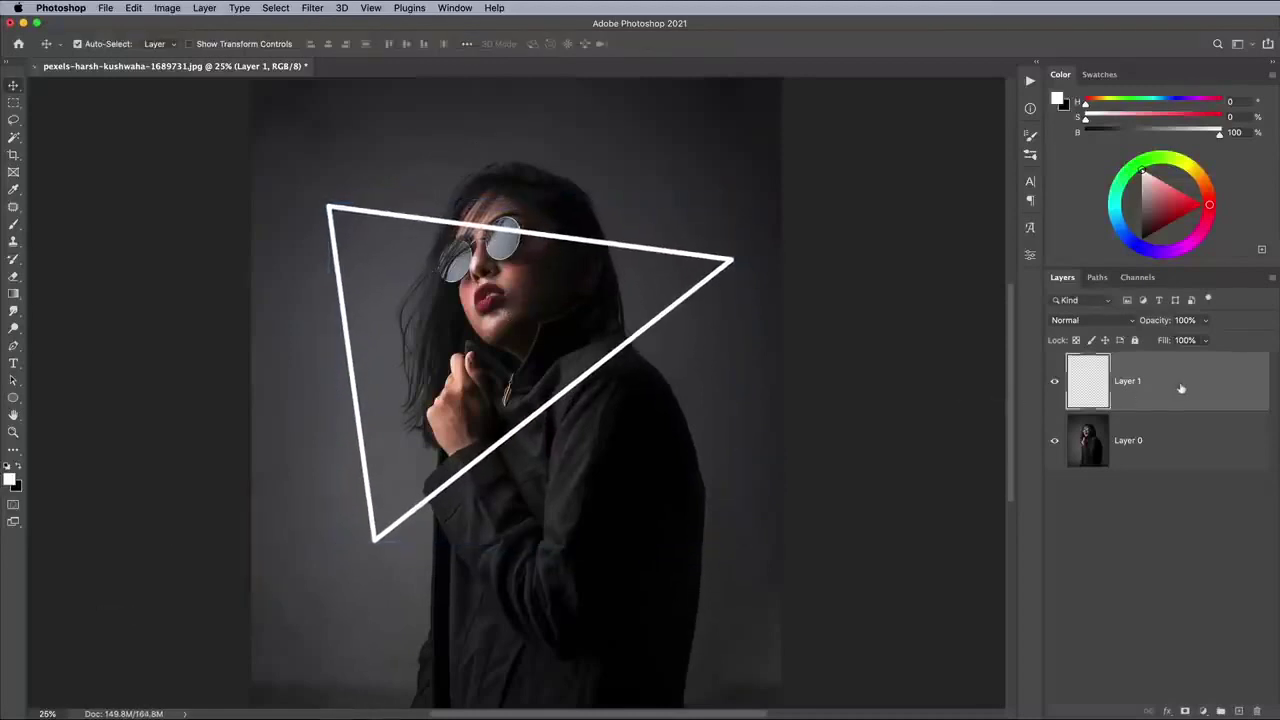
pyautogui.doubleClick(1181, 388)
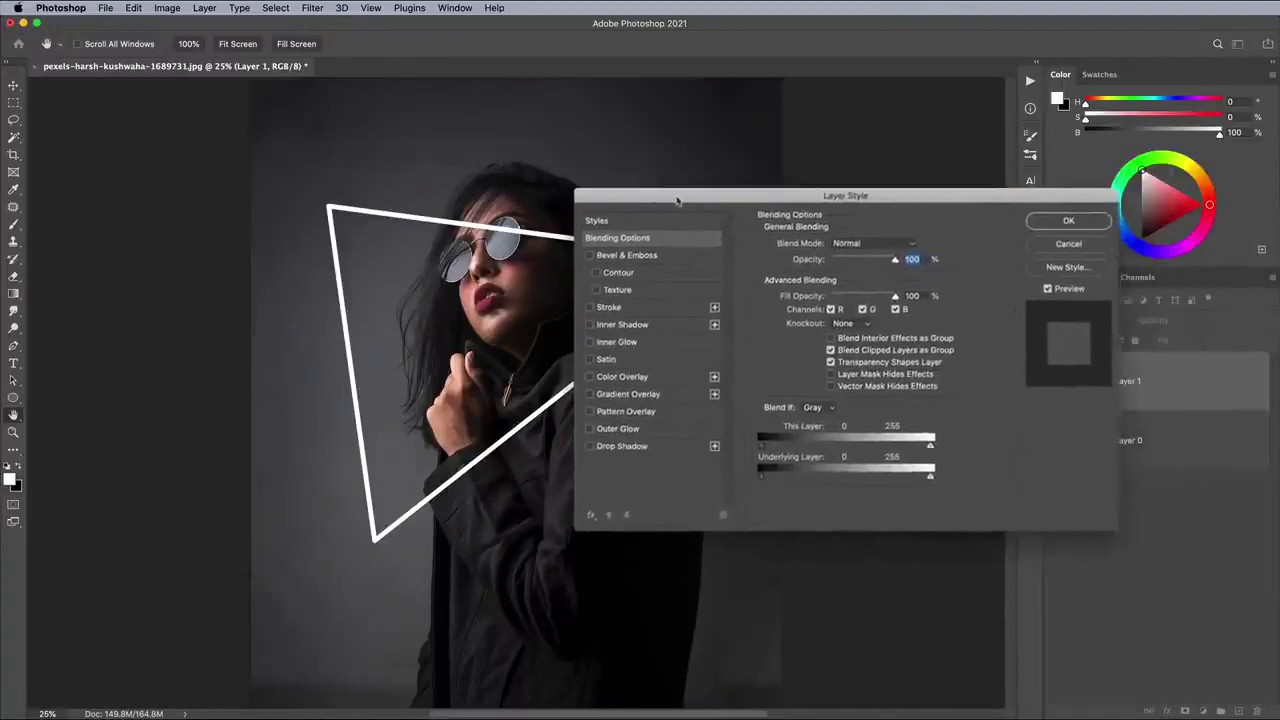
# Step: Add a magenta Color Overlay to the triangle layer and enable Inner Glow
pyautogui.moveTo(672, 203); pyautogui.dragTo(733, 160)
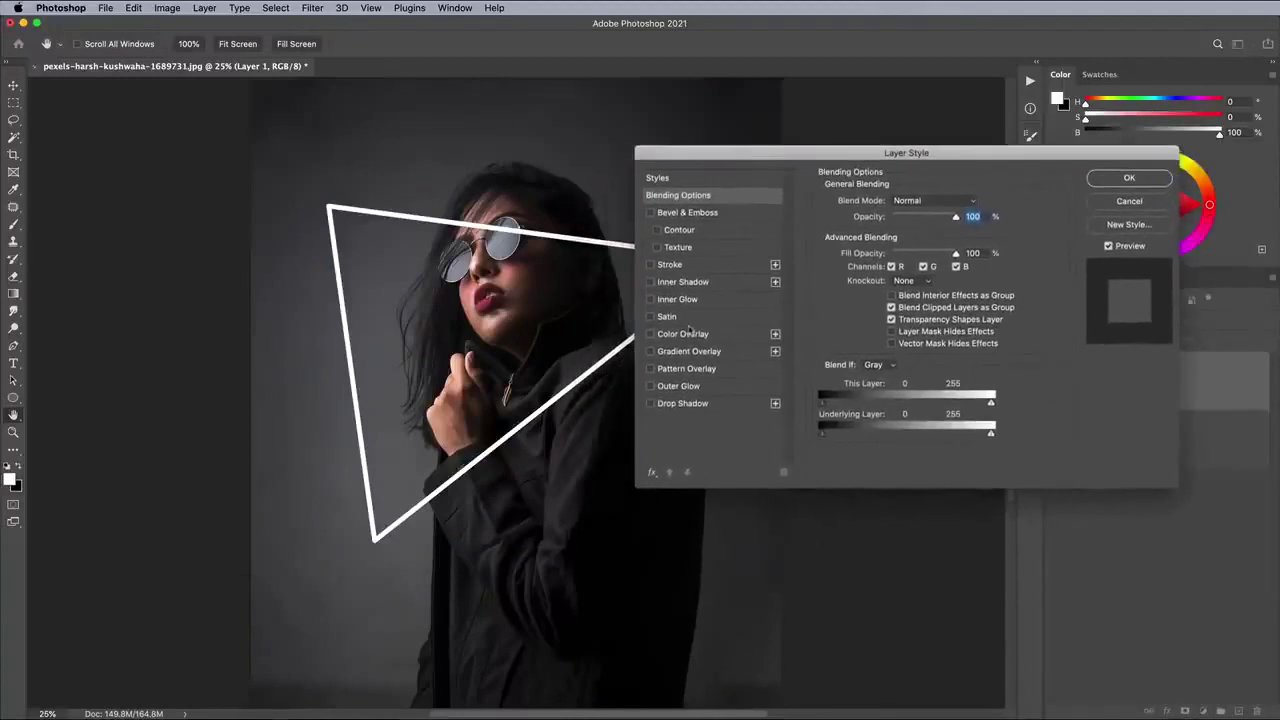
pyautogui.click(689, 333)
pyautogui.click(972, 203)
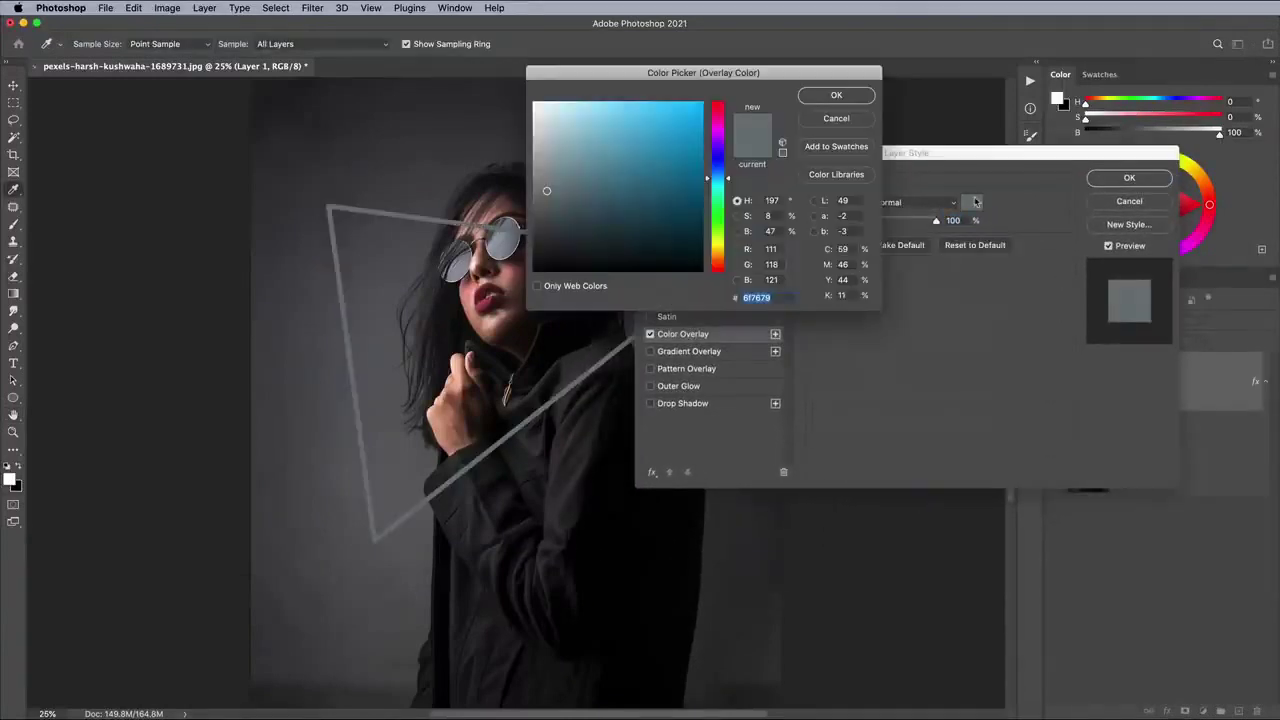
pyautogui.moveTo(724, 146); pyautogui.dragTo(701, 93)
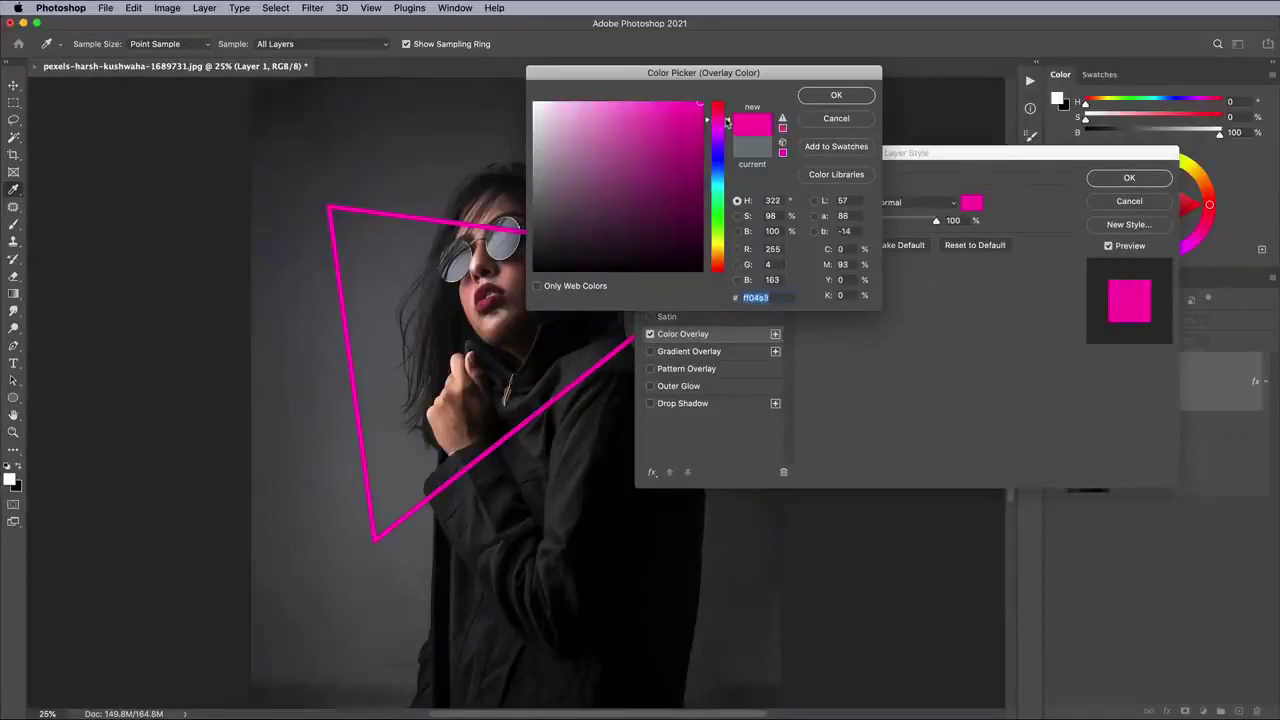
pyautogui.click(838, 96)
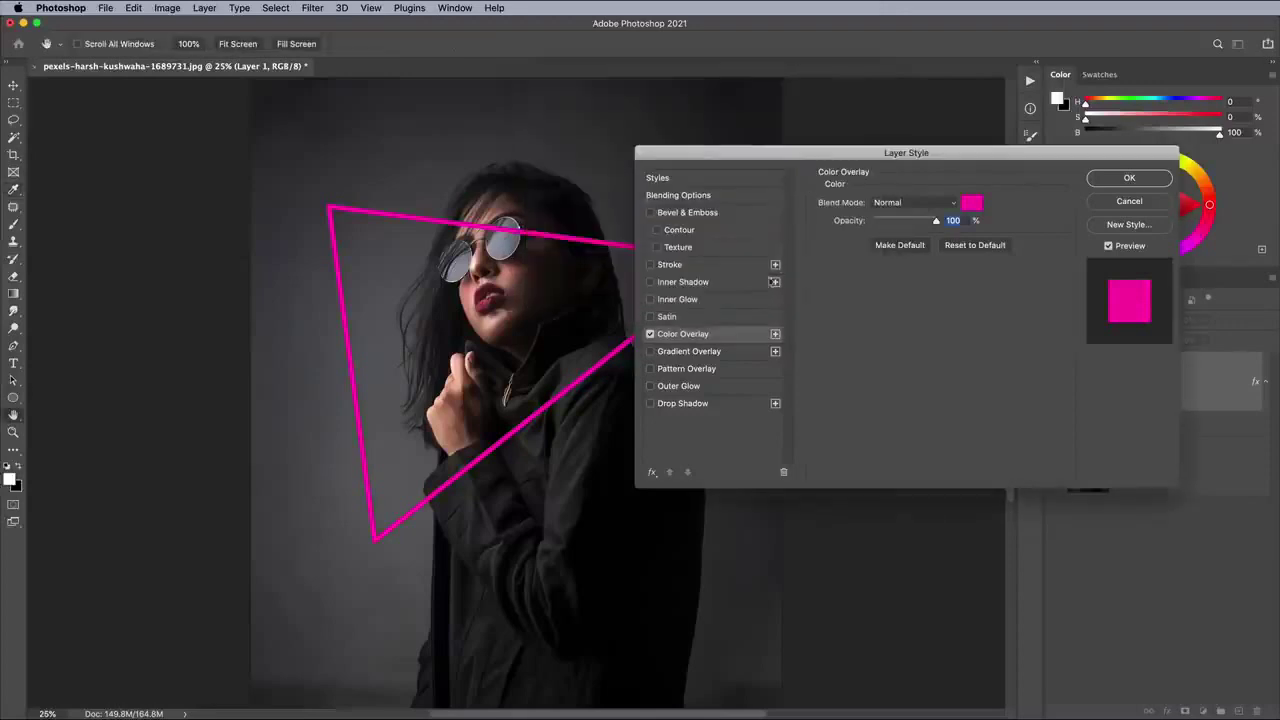
pyautogui.click(690, 299)
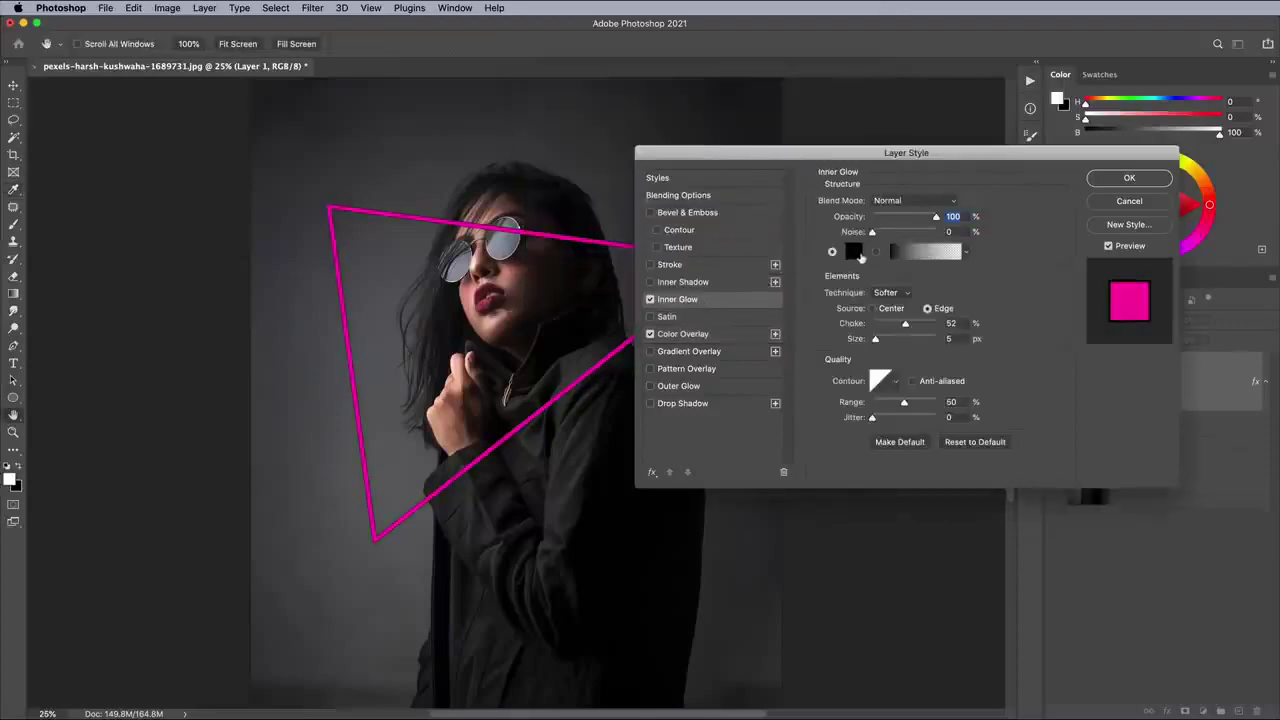
# Step: Set the Inner Glow to white ffffff, Center source and 0% choke
pyautogui.click(858, 254)
pyautogui.write('ffffff')
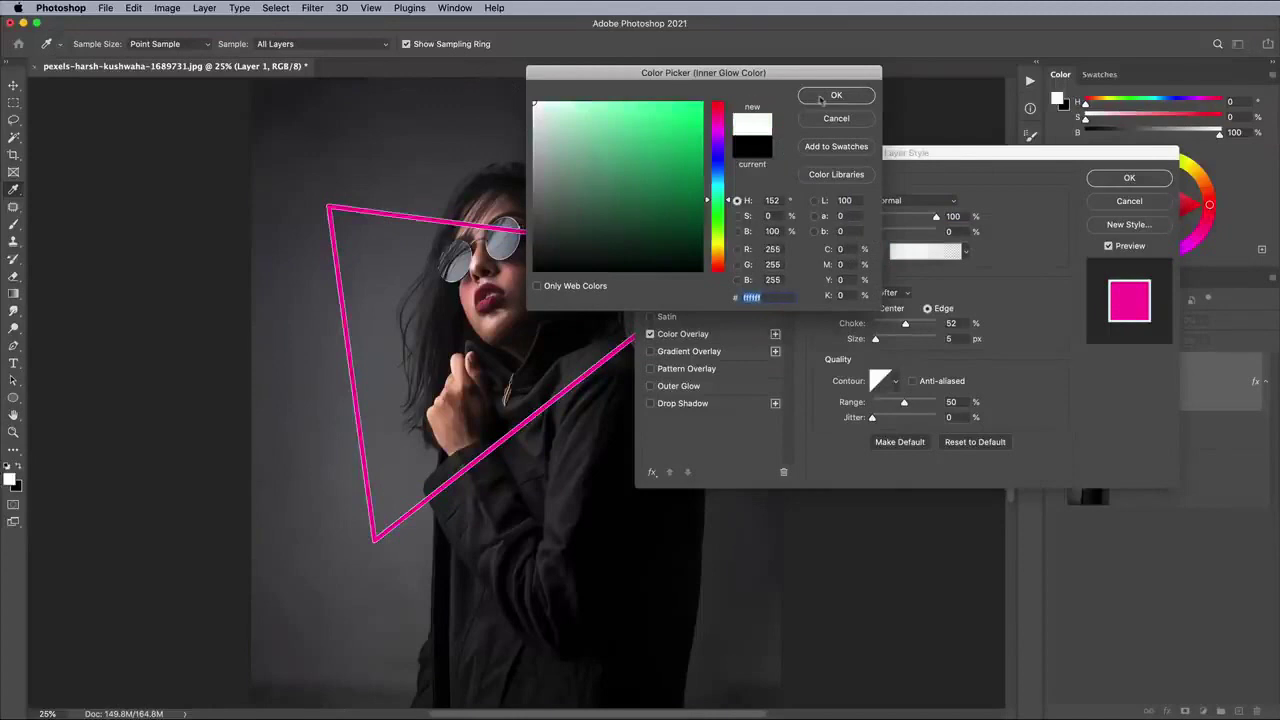
pyautogui.click(836, 96)
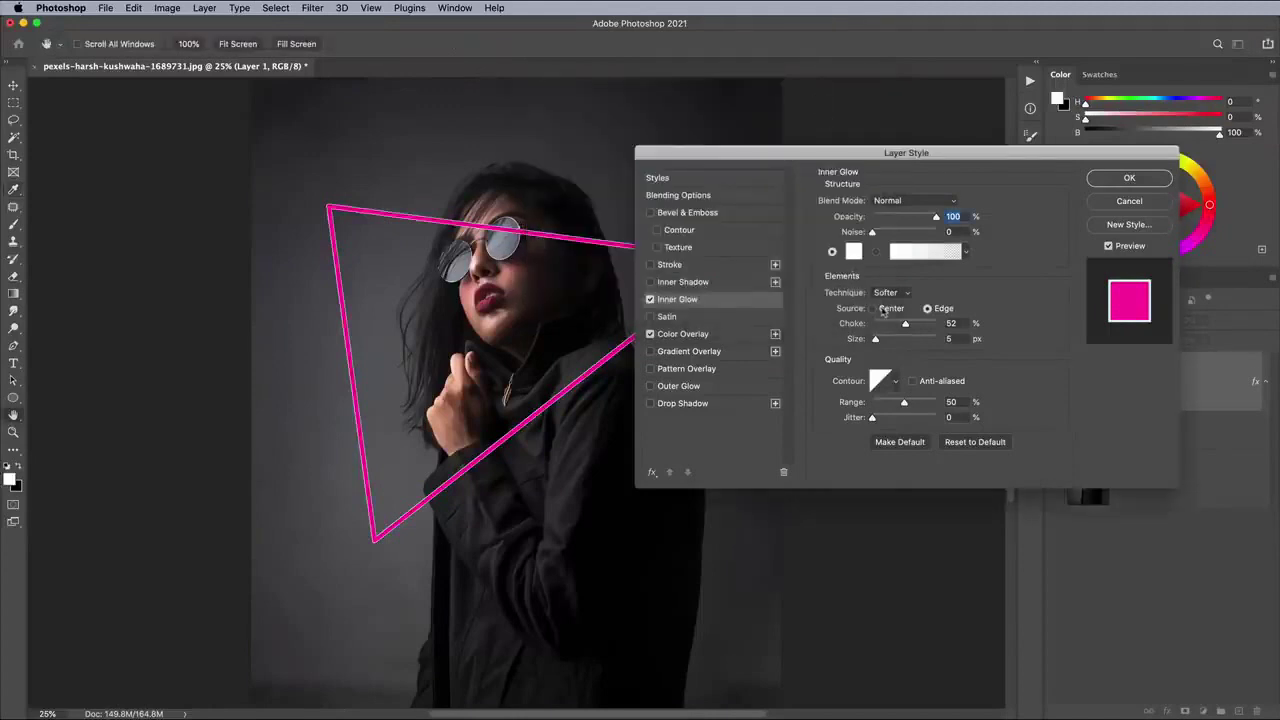
pyautogui.click(882, 310)
pyautogui.moveTo(905, 325); pyautogui.dragTo(857, 328)
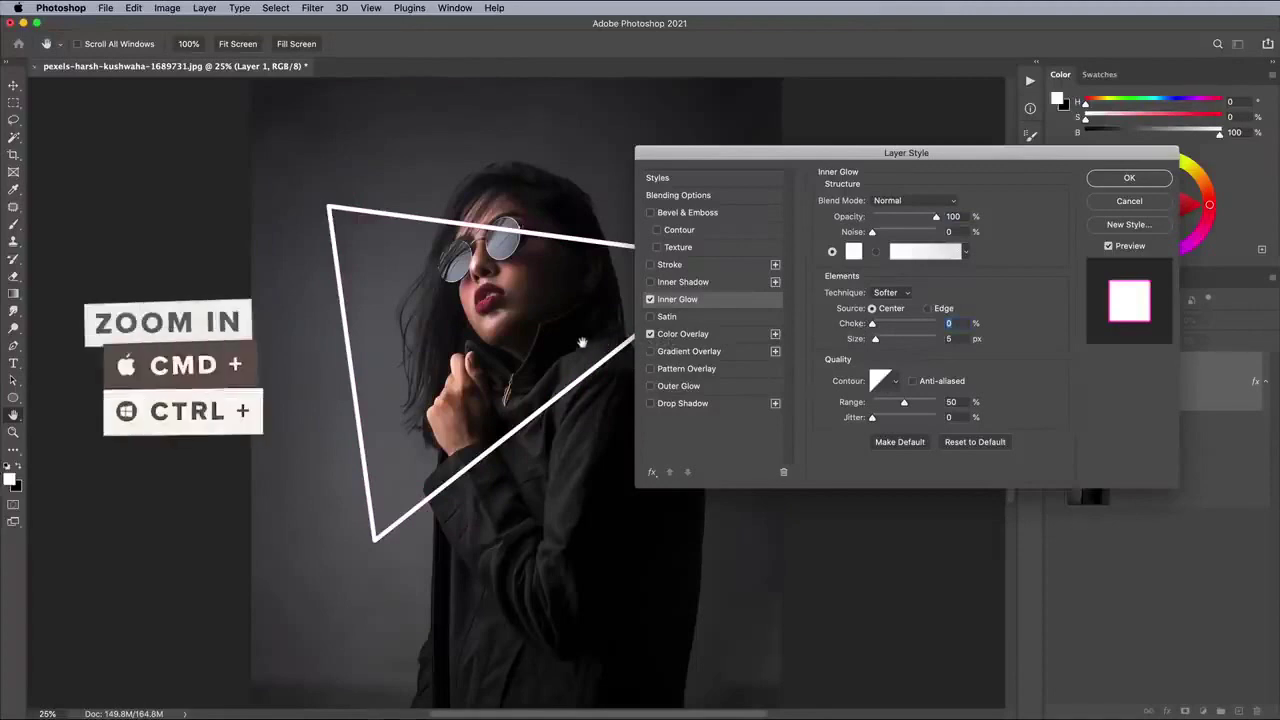
# Step: Give the Inner Glow a rounded contour and a size of about 25 px
pyautogui.press('super+plus')
pyautogui.press('super+plus')
pyautogui.press('super+plus')
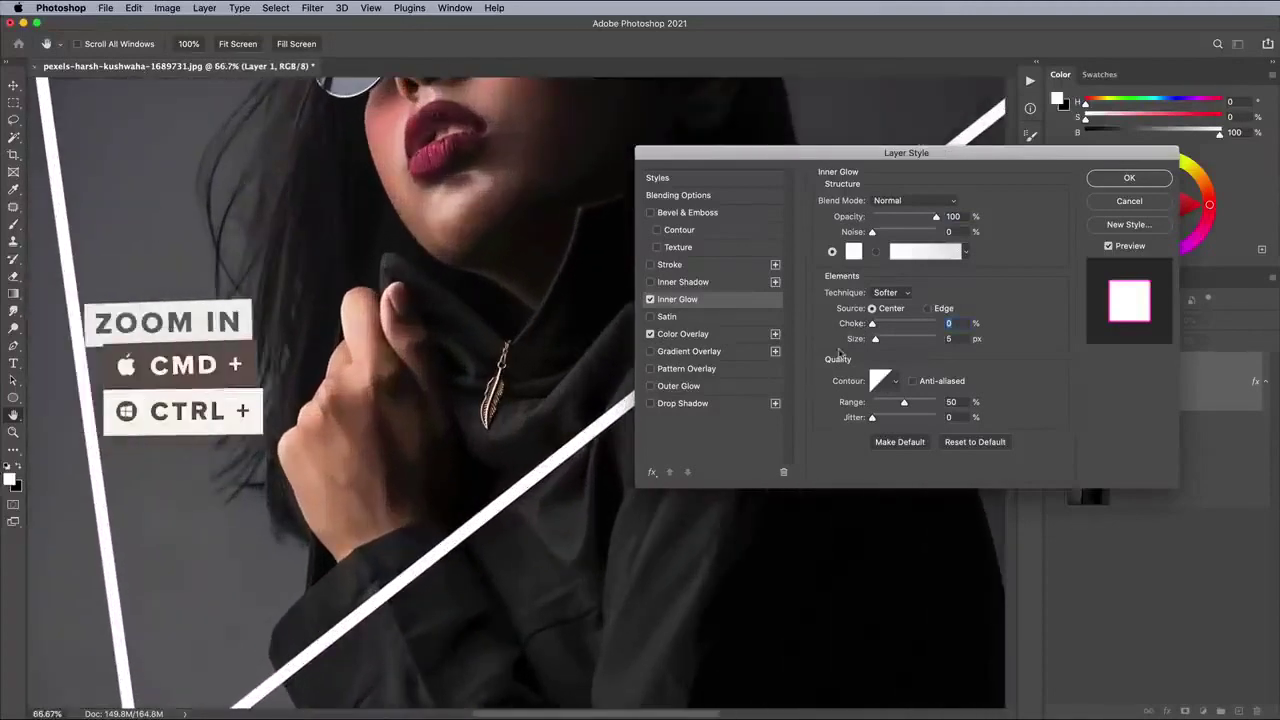
pyautogui.moveTo(877, 340); pyautogui.dragTo(883, 342)
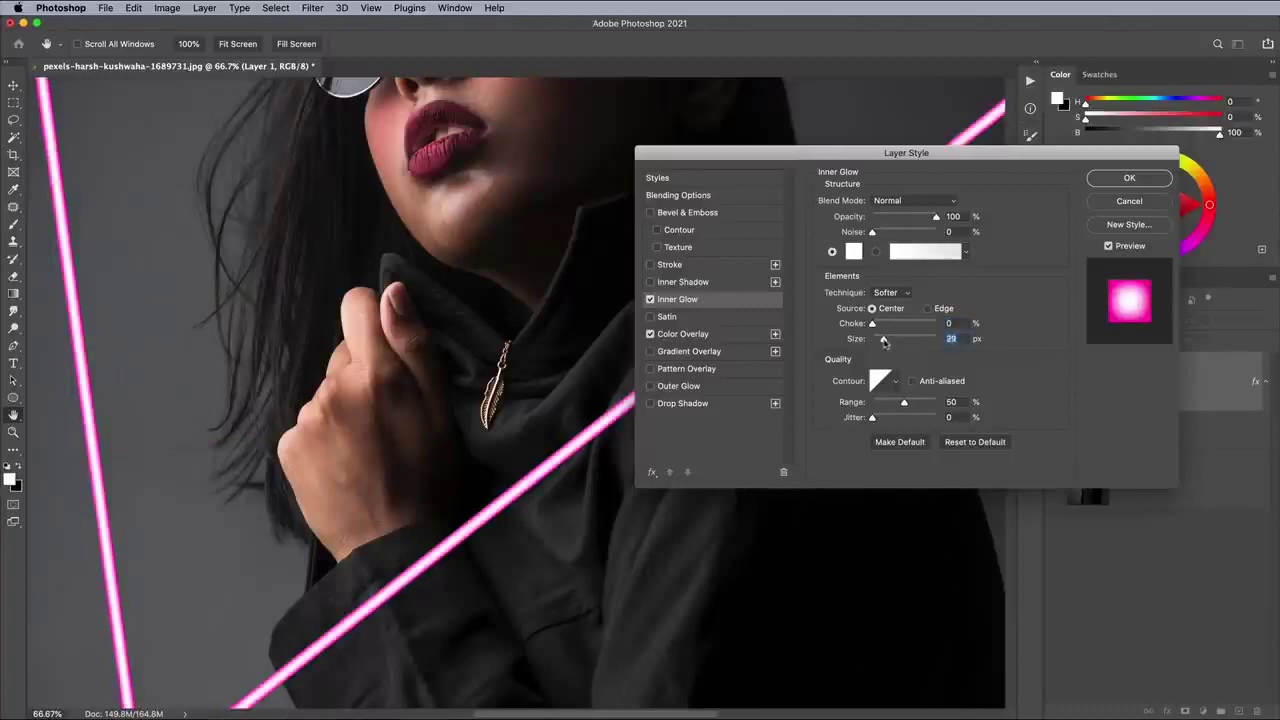
pyautogui.click(896, 385)
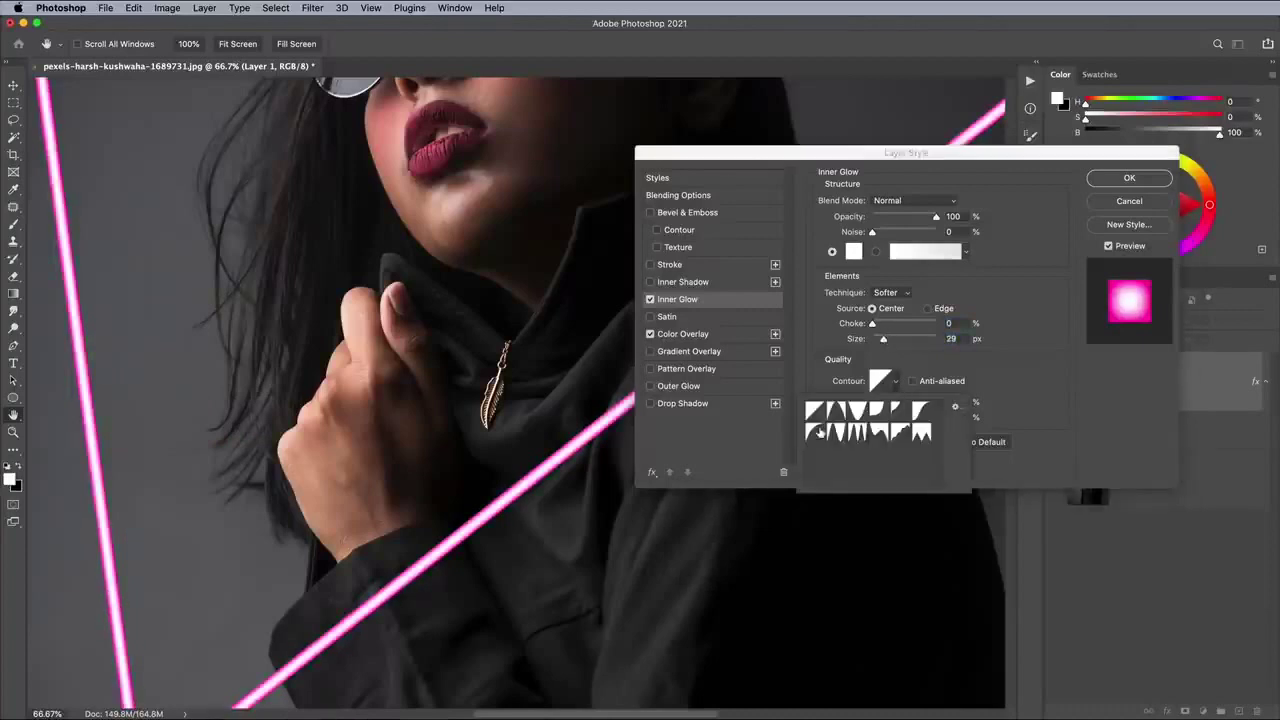
pyautogui.click(818, 432)
pyautogui.moveTo(884, 341); pyautogui.dragTo(897, 342)
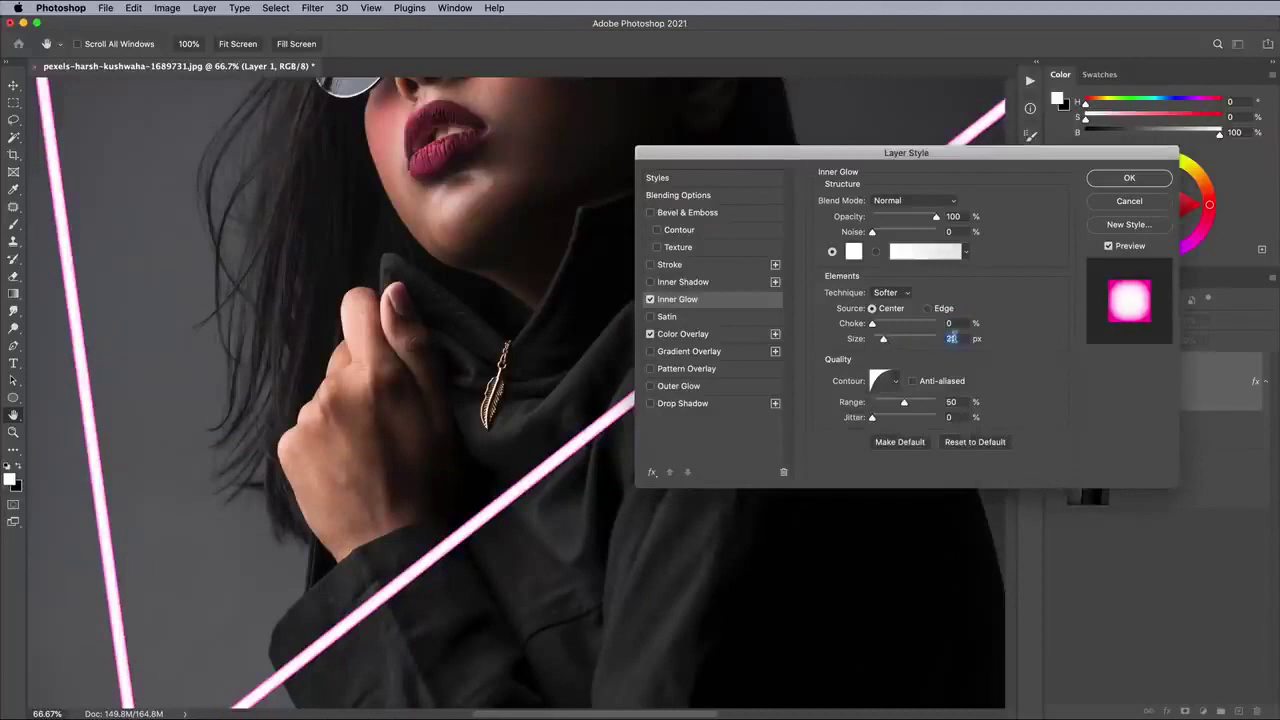
pyautogui.press('Down')
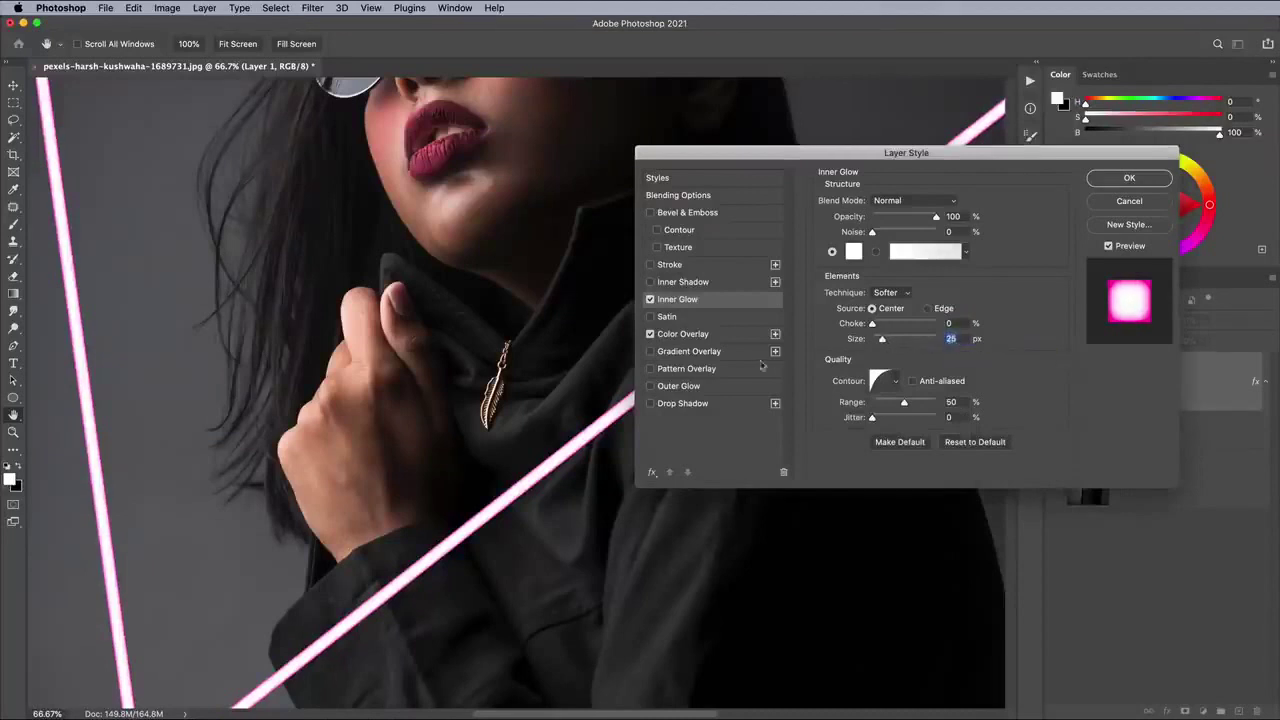
# Step: Enable Outer Glow in bright magenta with Linear Dodge (Add) blending
pyautogui.click(704, 388)
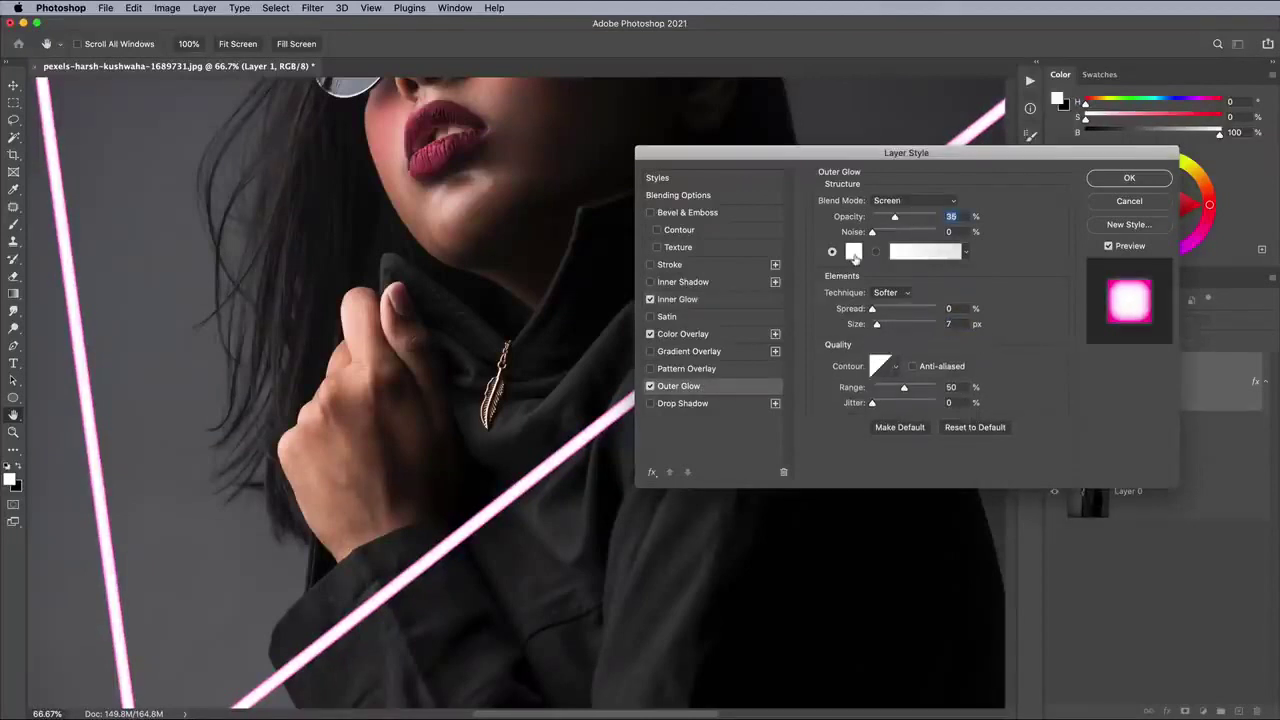
pyautogui.click(855, 257)
pyautogui.click(699, 101)
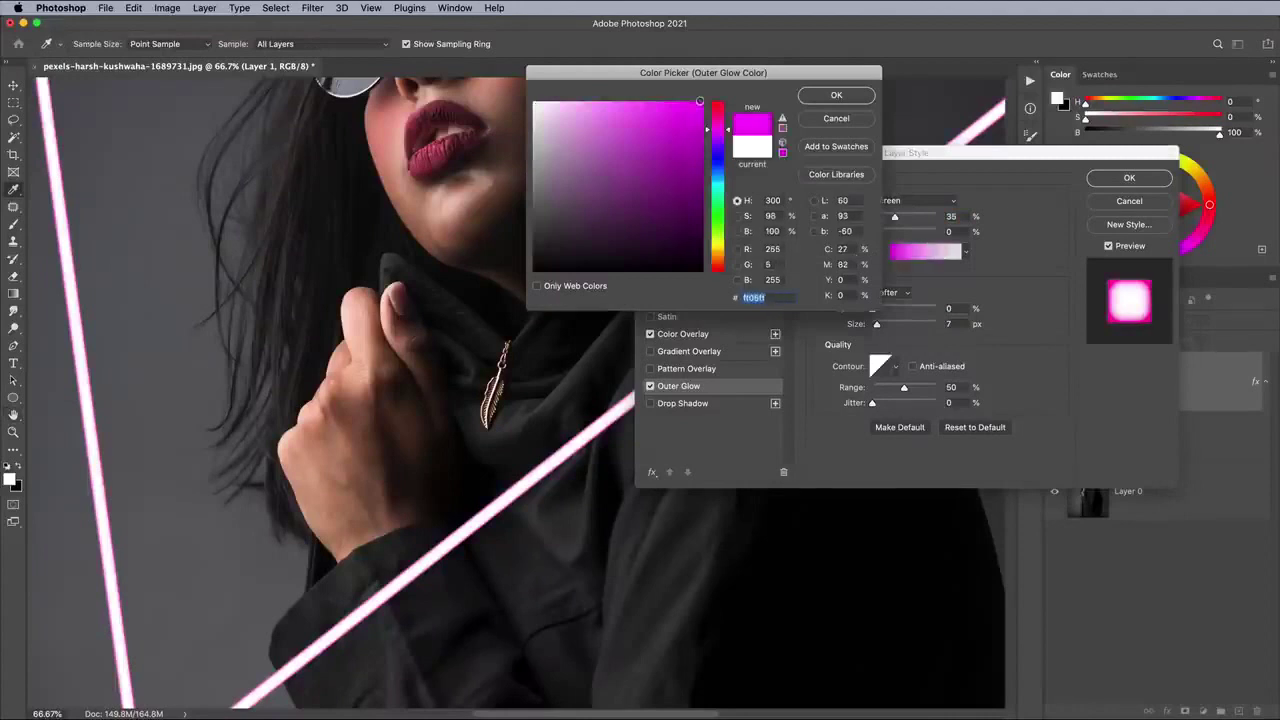
pyautogui.moveTo(716, 134); pyautogui.dragTo(716, 126)
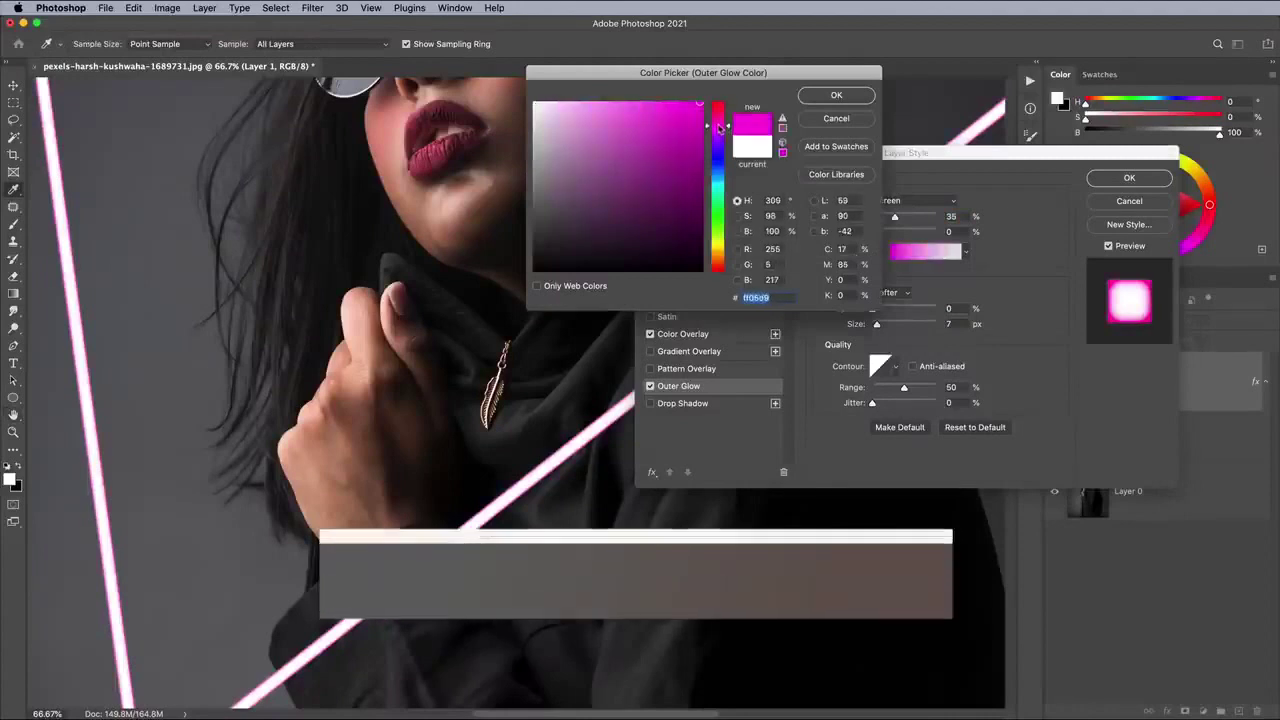
pyautogui.click(822, 97)
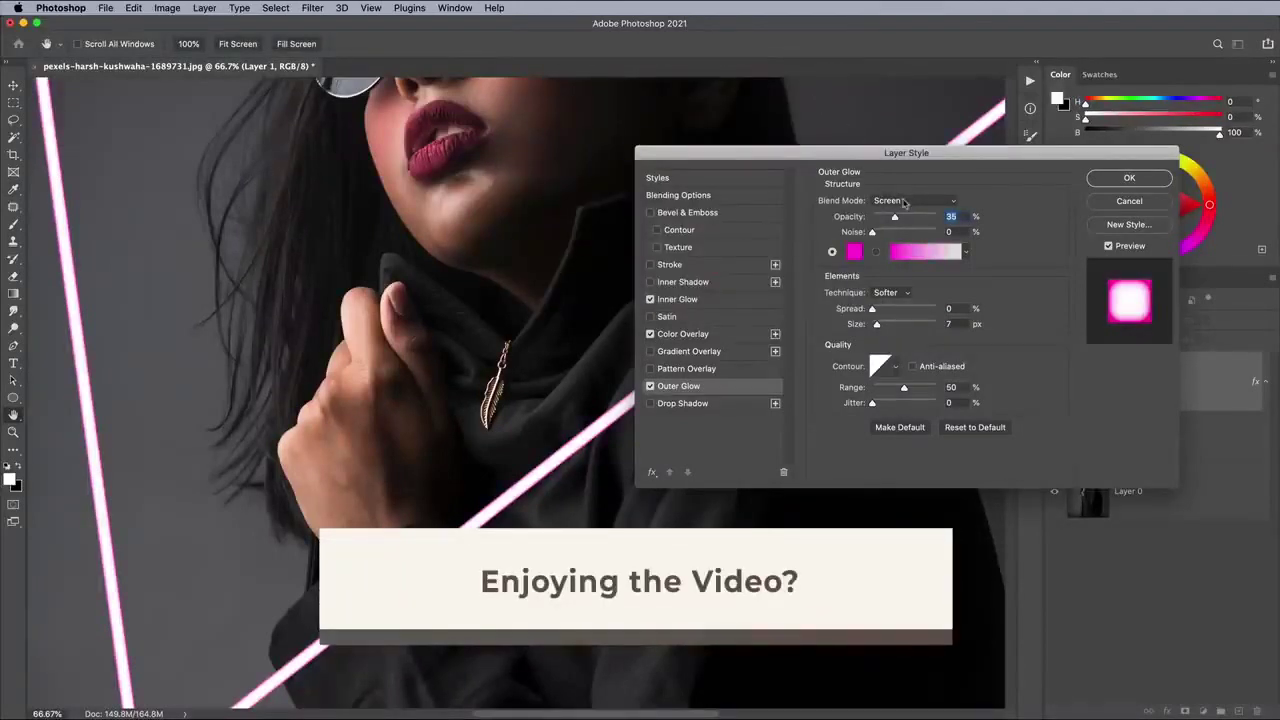
pyautogui.click(904, 201)
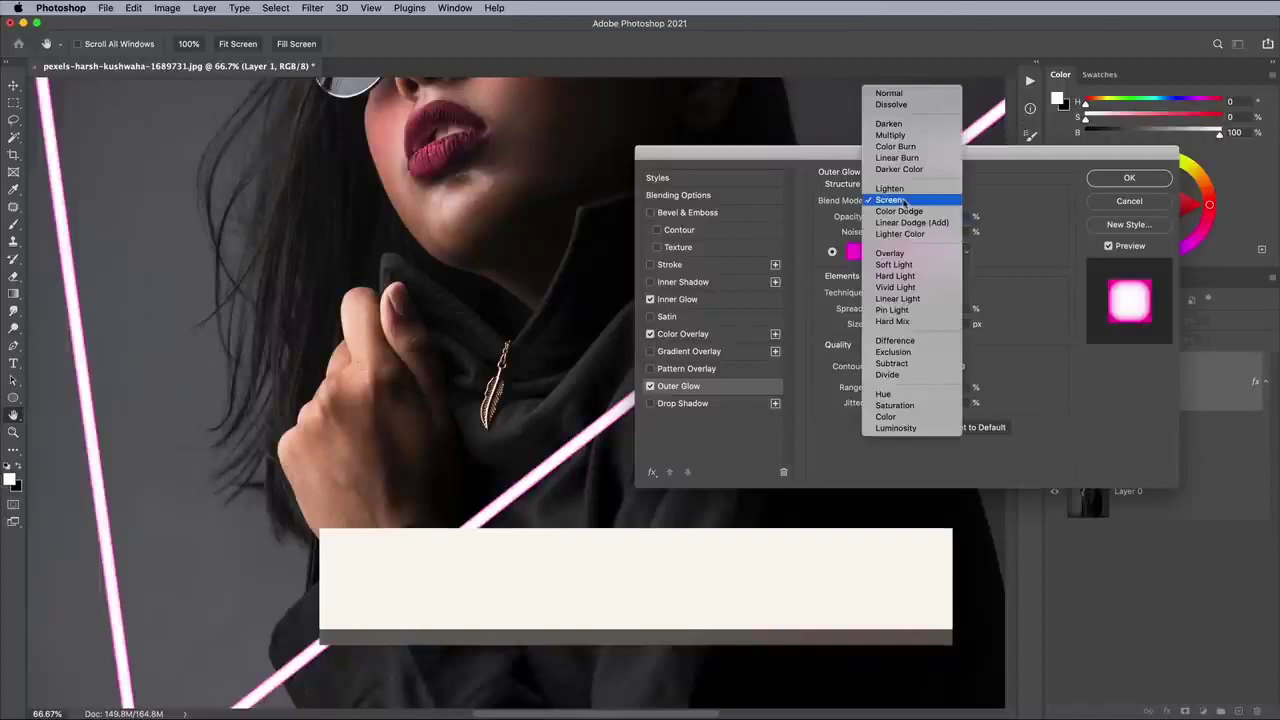
pyautogui.click(904, 222)
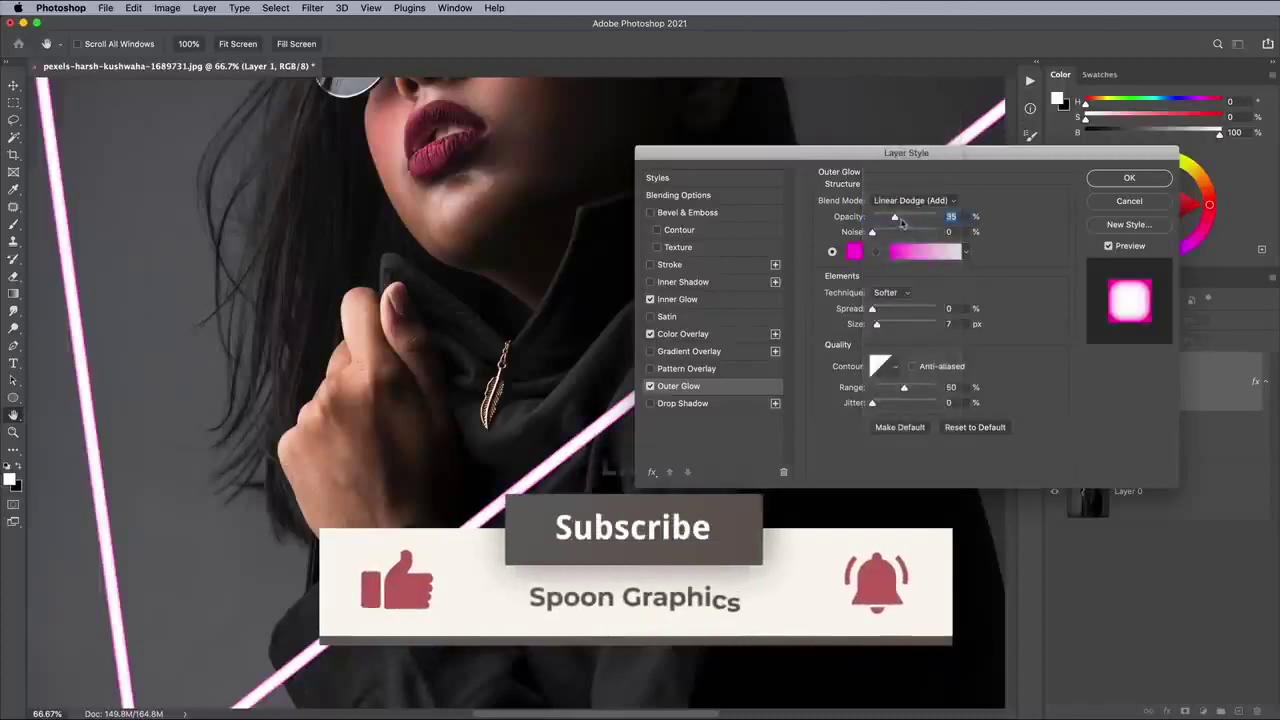
# Step: Set the Outer Glow size to 60 px and opacity to about 50%
pyautogui.moveTo(896, 217); pyautogui.dragTo(936, 217)
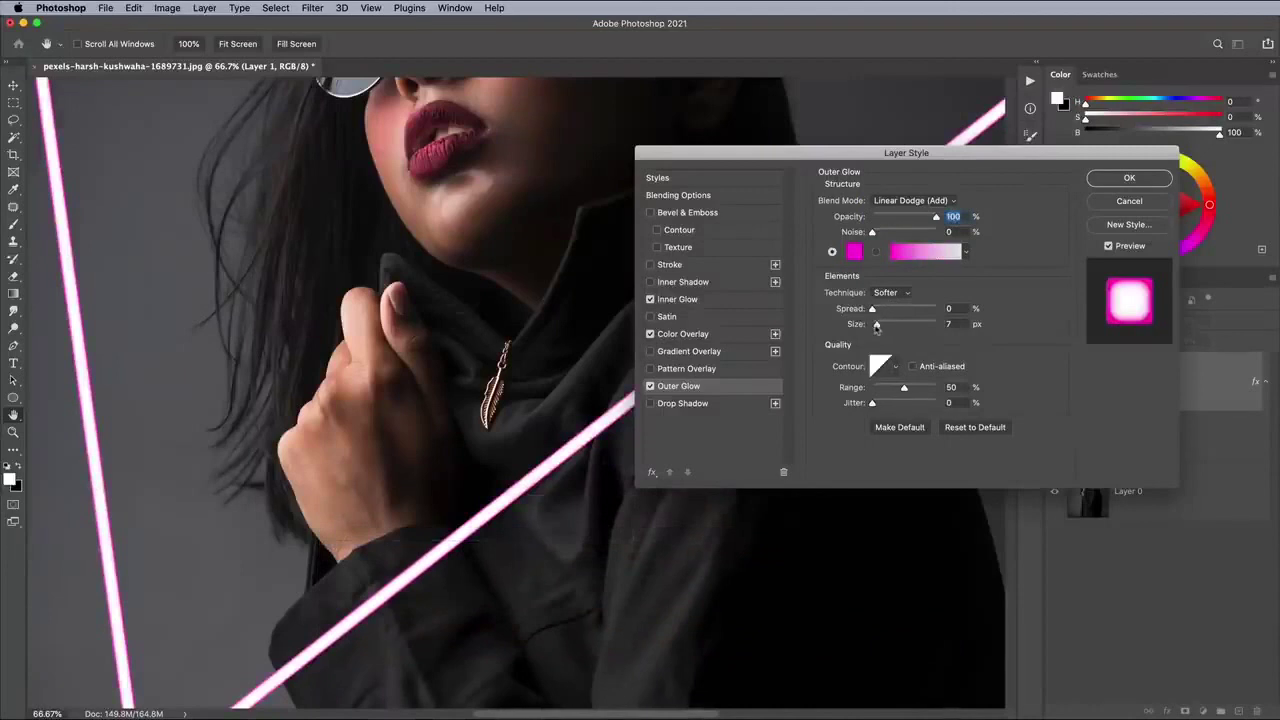
pyautogui.moveTo(876, 326); pyautogui.dragTo(883, 326)
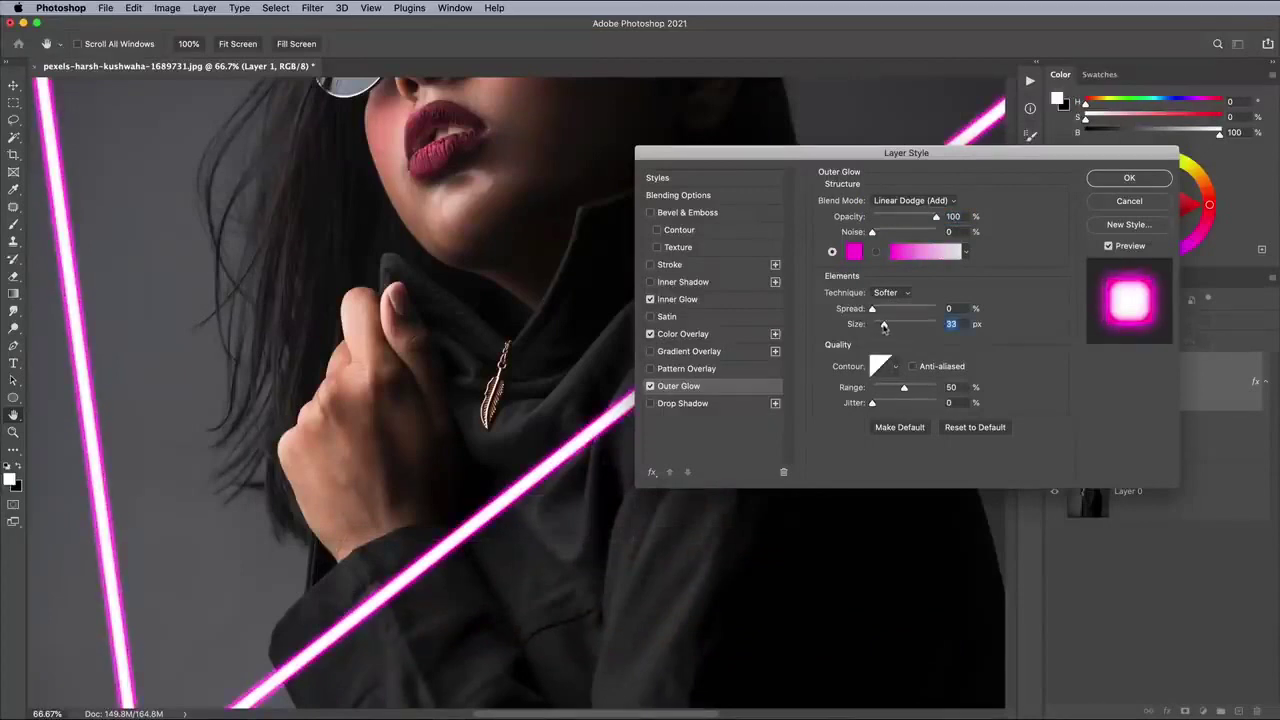
pyautogui.moveTo(884, 326); pyautogui.dragTo(889, 326)
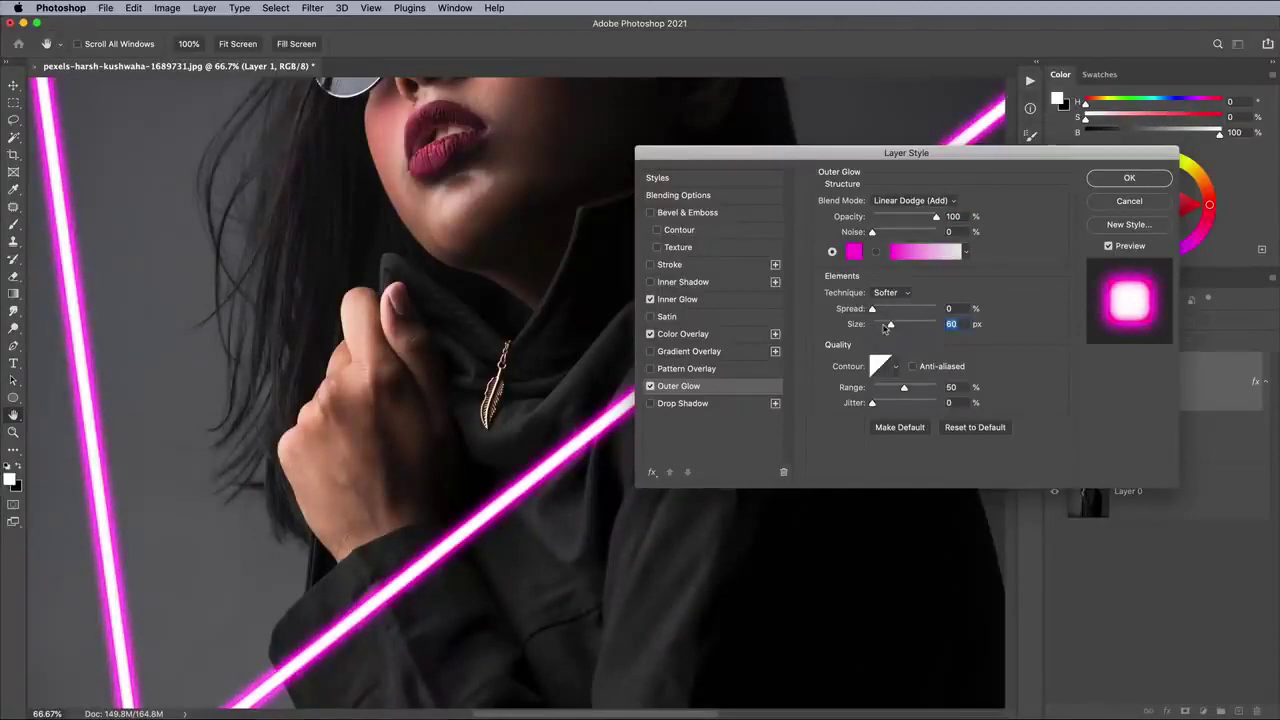
pyautogui.moveTo(919, 219); pyautogui.dragTo(912, 220)
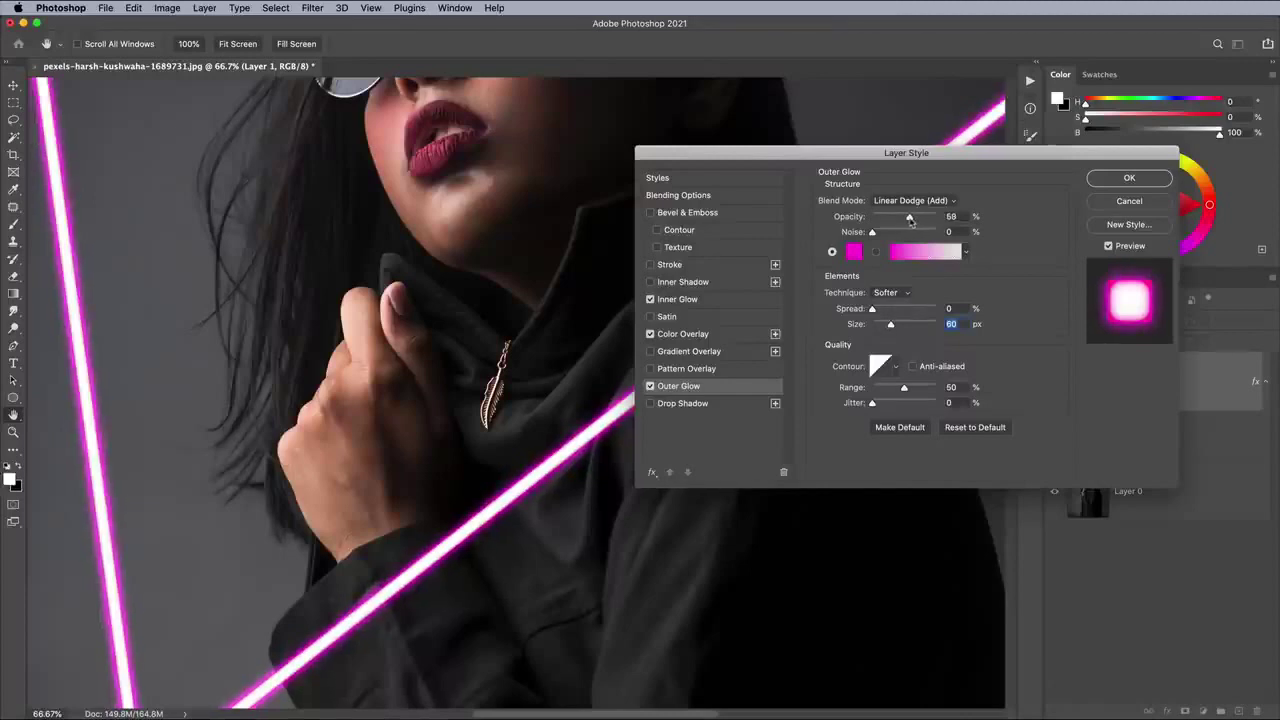
pyautogui.moveTo(910, 219); pyautogui.dragTo(904, 220)
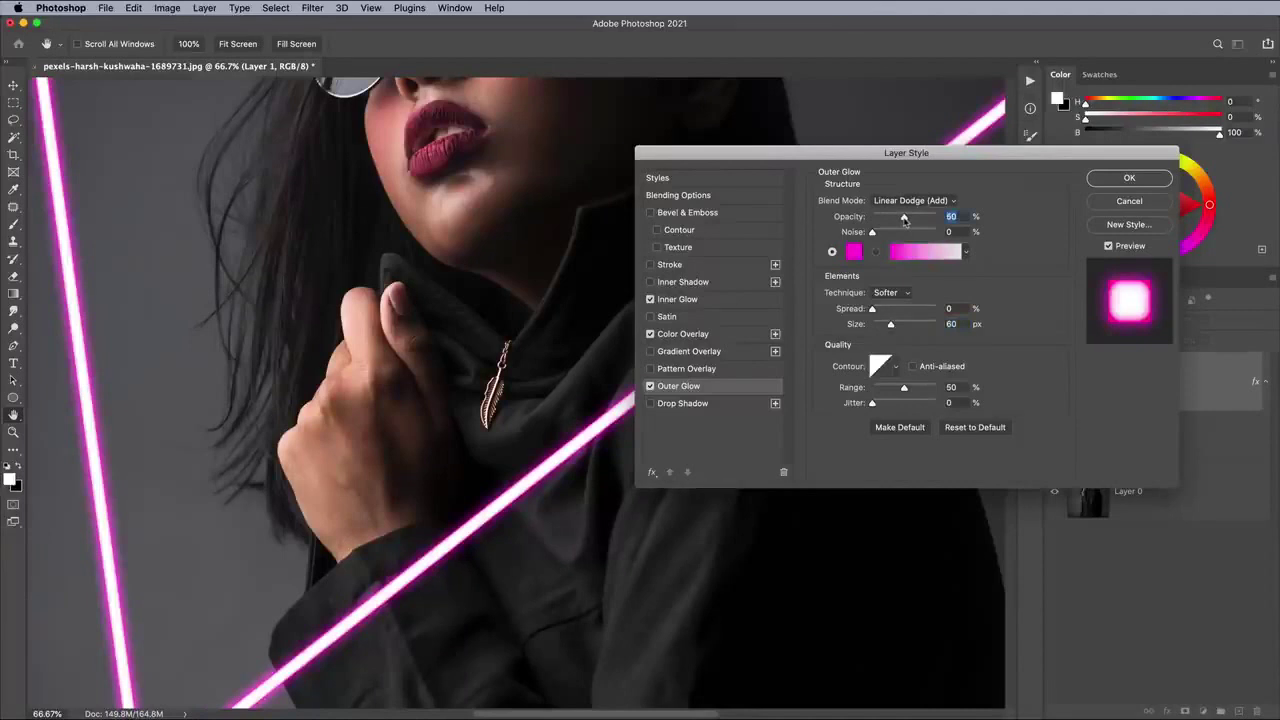
# Step: Enable Drop Shadow in magenta ff07cd with Linear Dodge (Add) blending
pyautogui.click(732, 404)
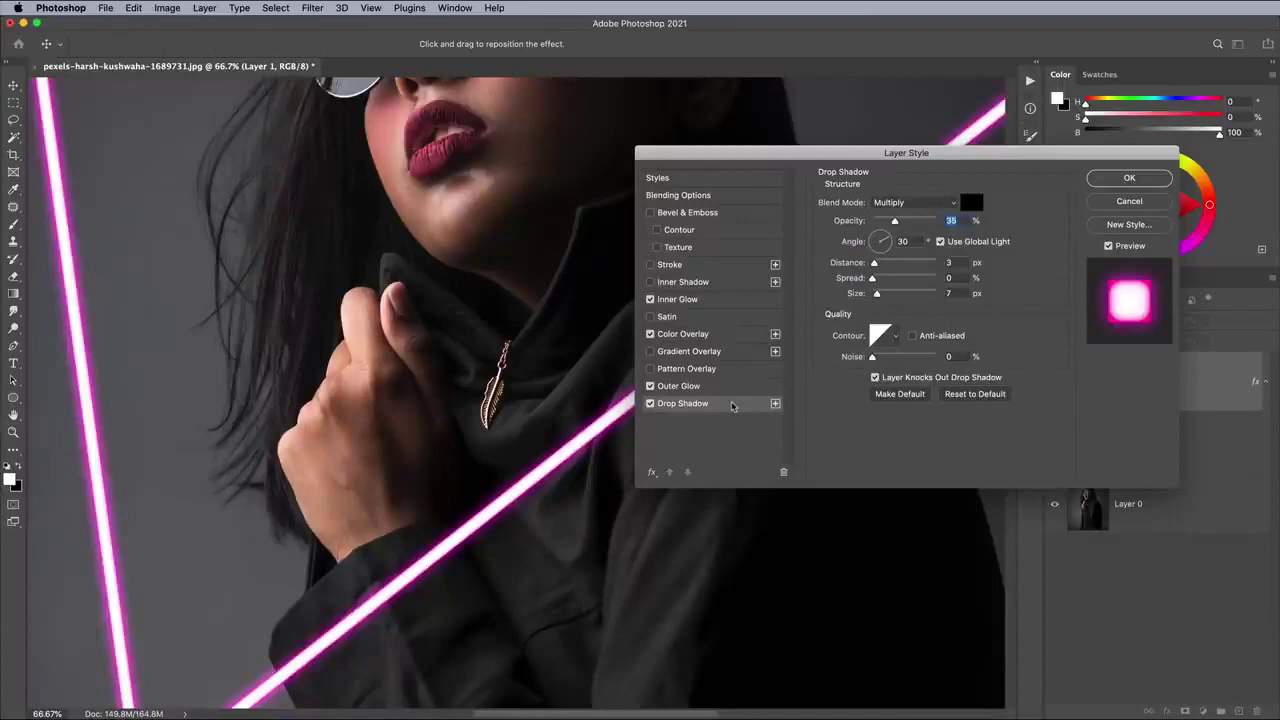
pyautogui.click(970, 202)
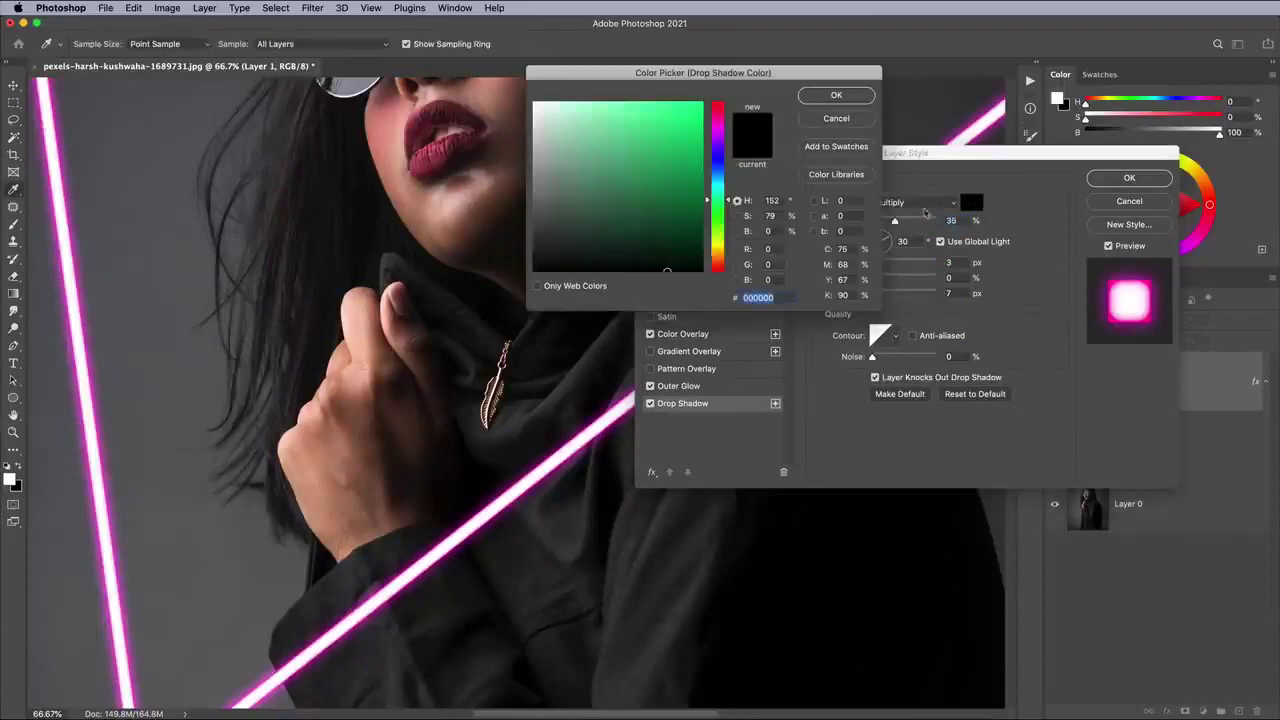
pyautogui.click(717, 124)
pyautogui.click(698, 104)
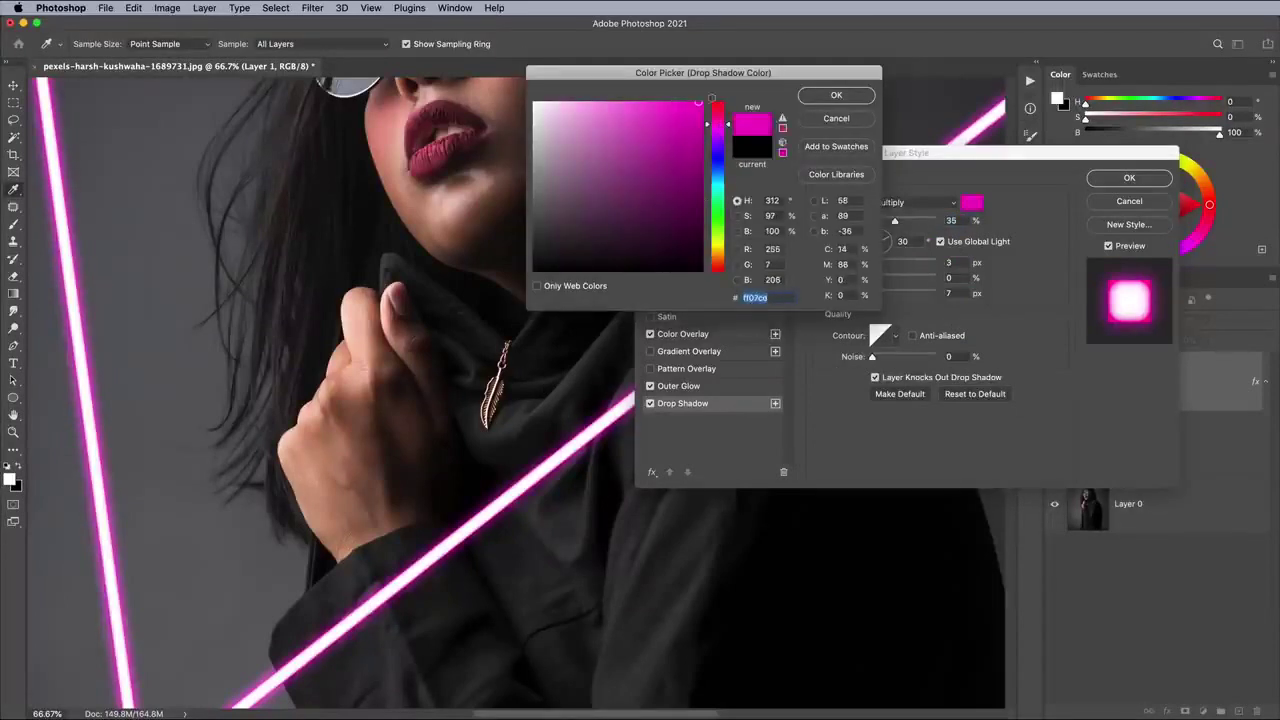
pyautogui.click(820, 101)
pyautogui.click(895, 202)
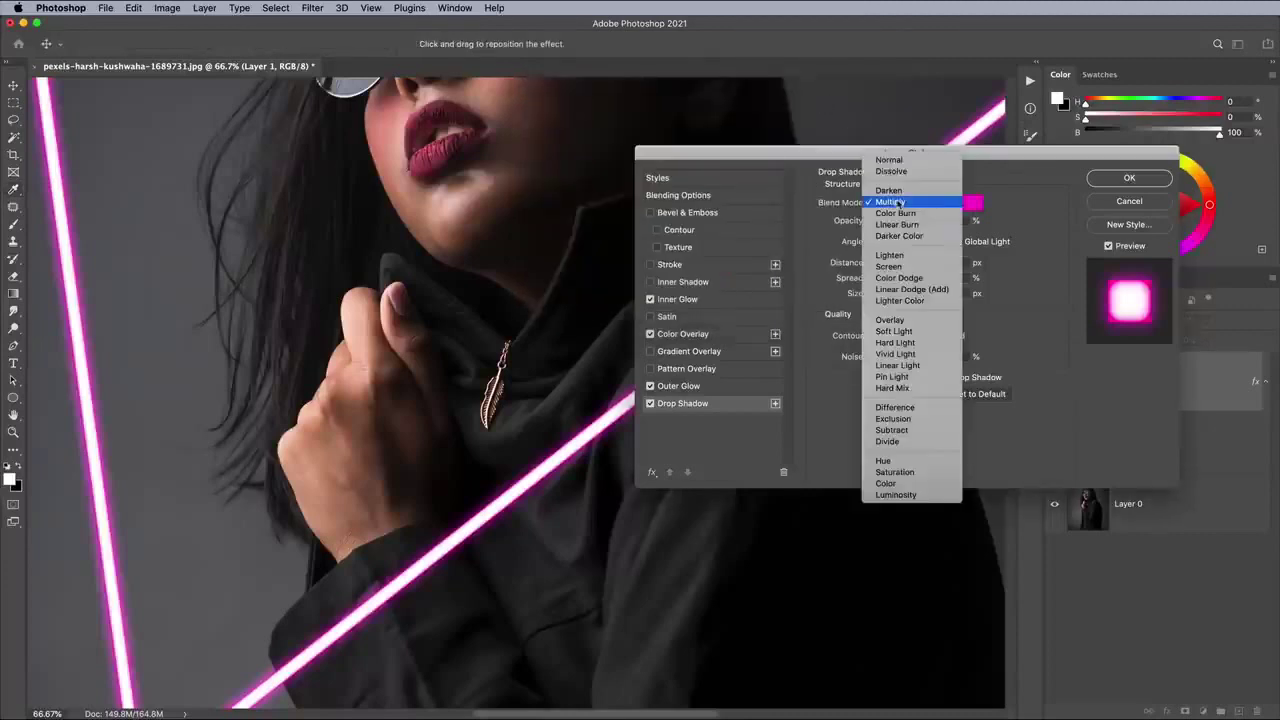
pyautogui.click(900, 289)
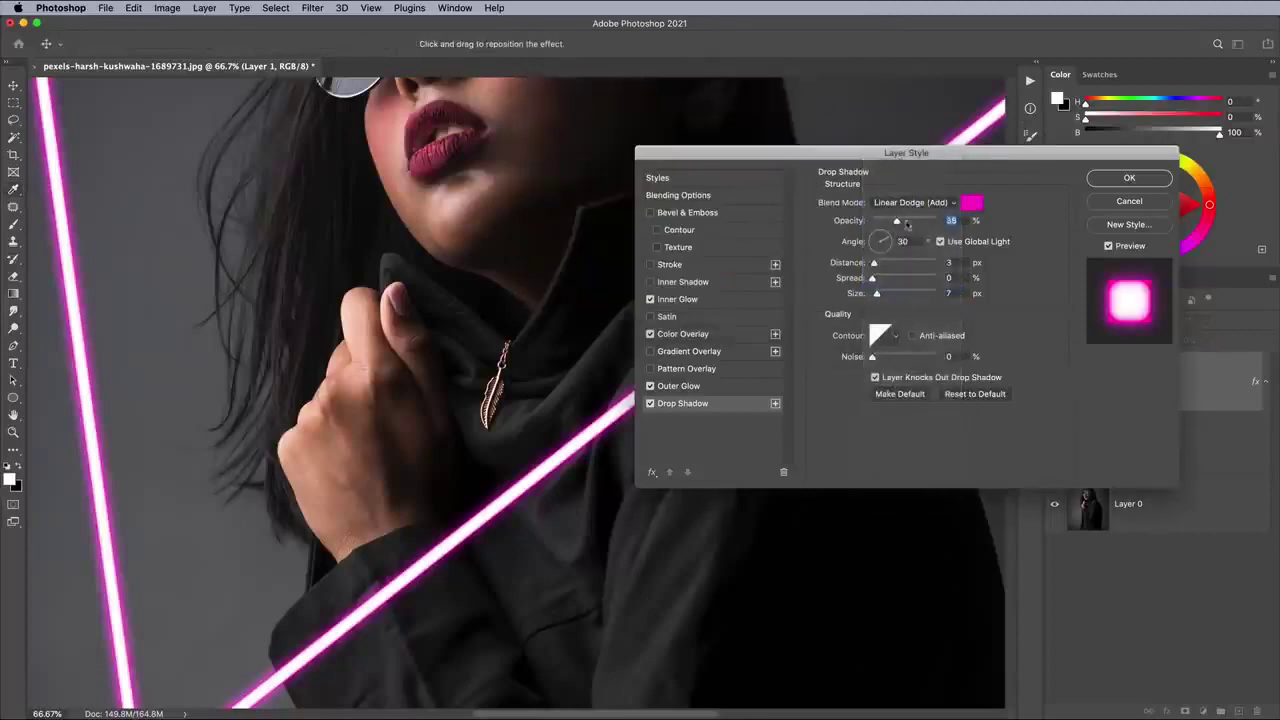
# Step: Set the shadow to 100% opacity, 0 distance and 250 size, and apply the styles
pyautogui.doubleClick(953, 220)
pyautogui.moveTo(874, 262); pyautogui.dragTo(1006, 301)
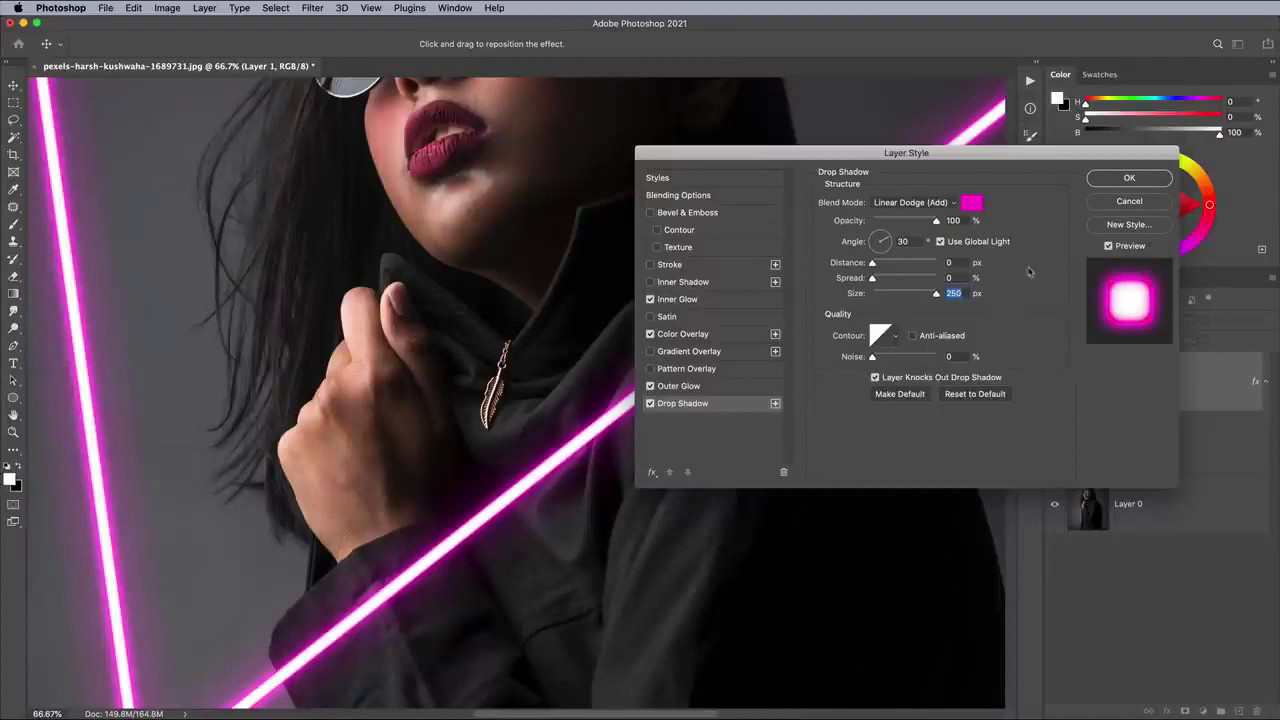
pyautogui.click(1127, 179)
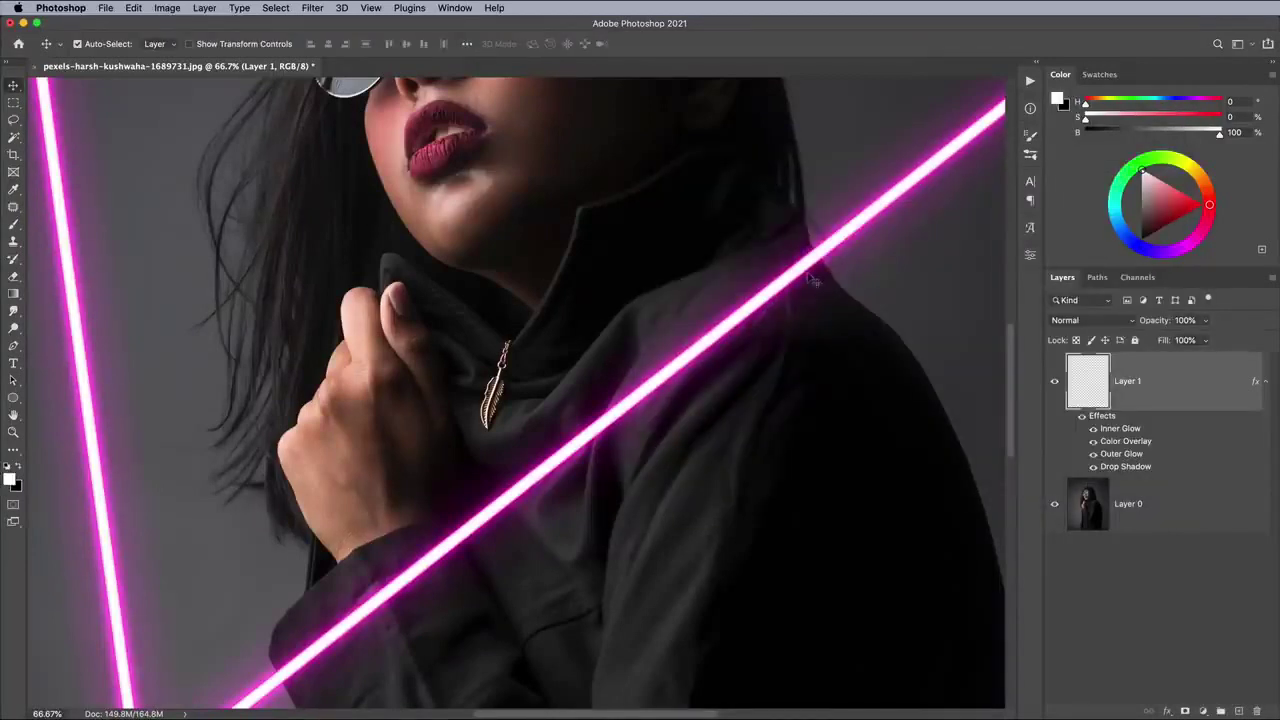
# Step: Fit the image on screen and set up a 0%-hardness, roughly 1000 px magenta brush
pyautogui.press('super+0')
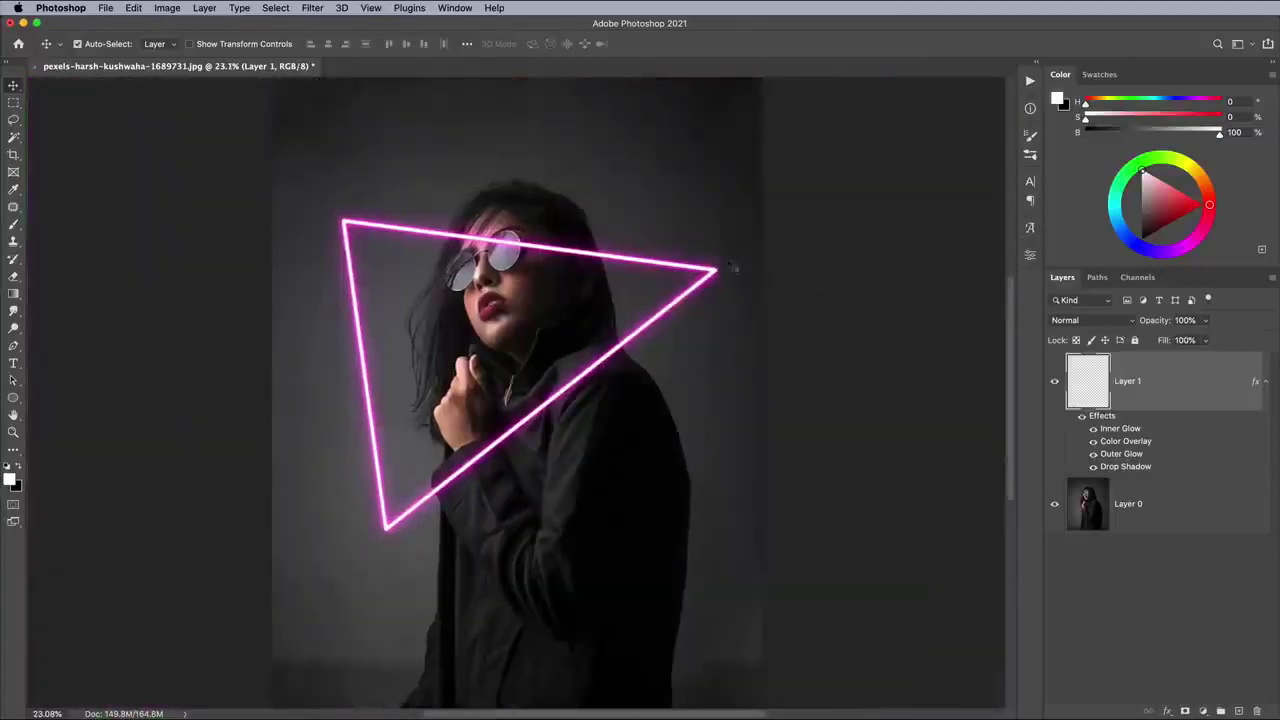
pyautogui.click(13, 225)
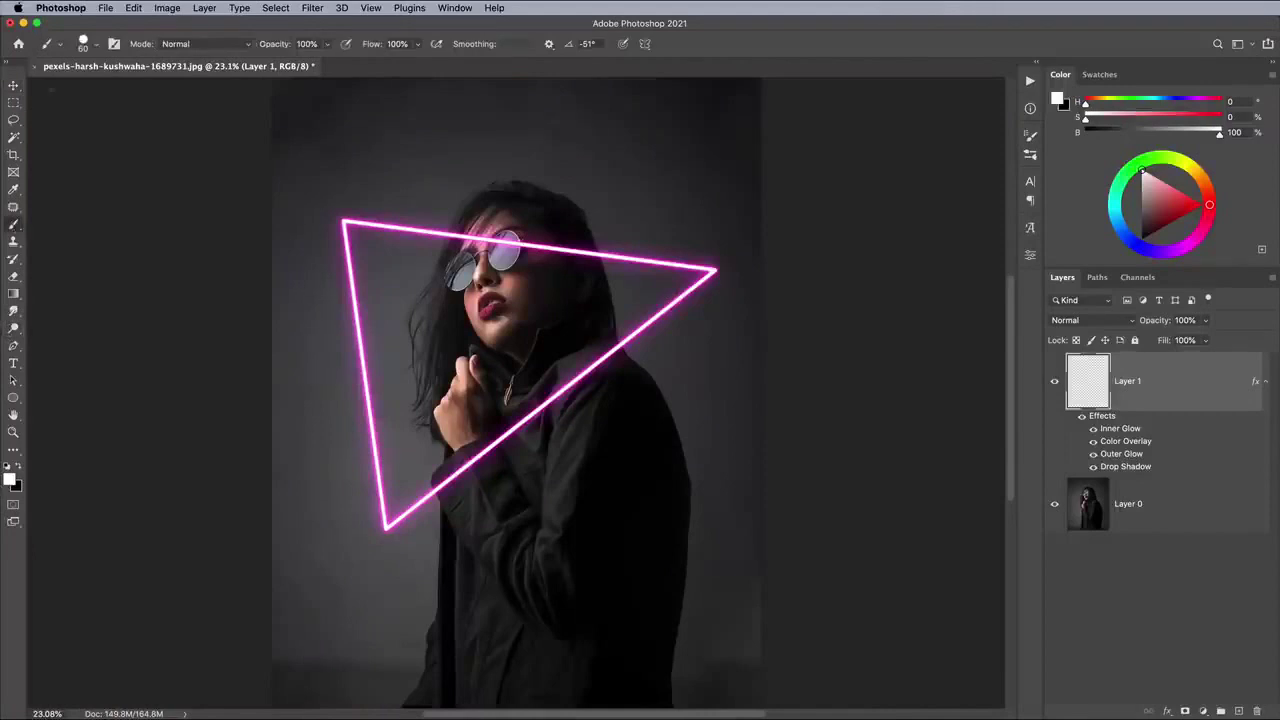
pyautogui.click(88, 44)
pyautogui.moveTo(147, 116); pyautogui.dragTo(52, 119)
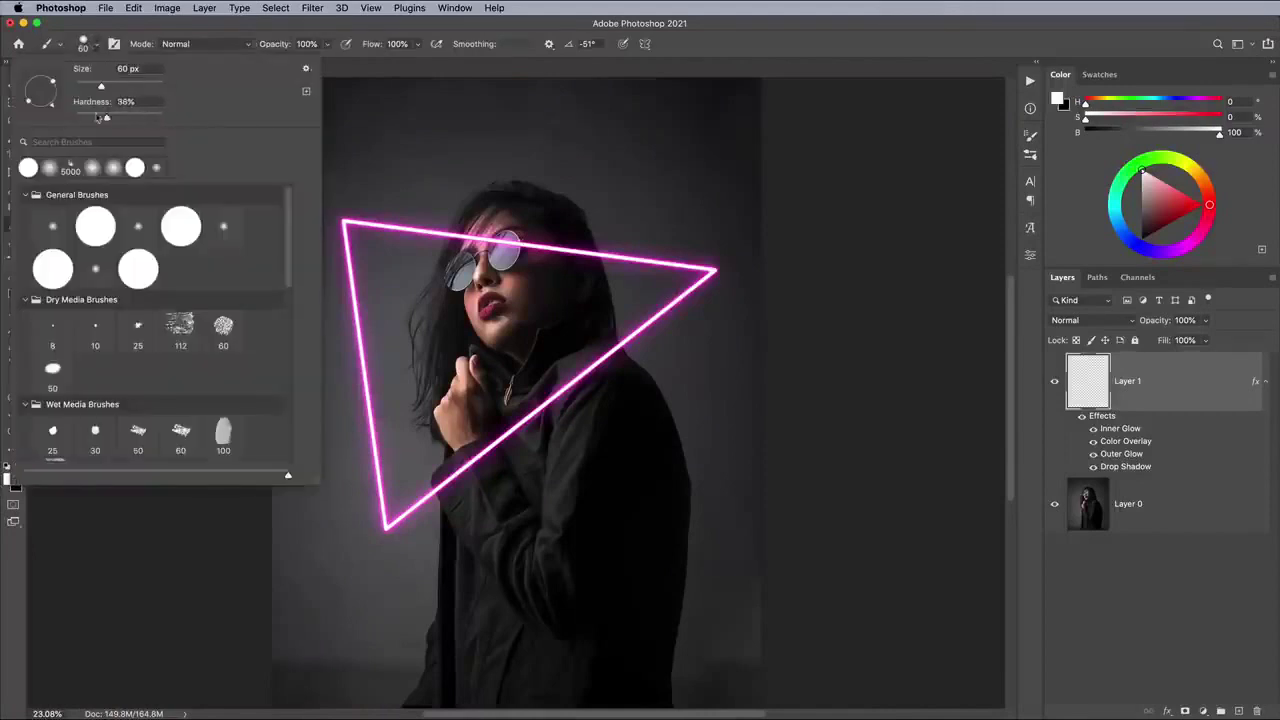
pyautogui.moveTo(120, 86); pyautogui.dragTo(148, 86)
pyautogui.press('Return')
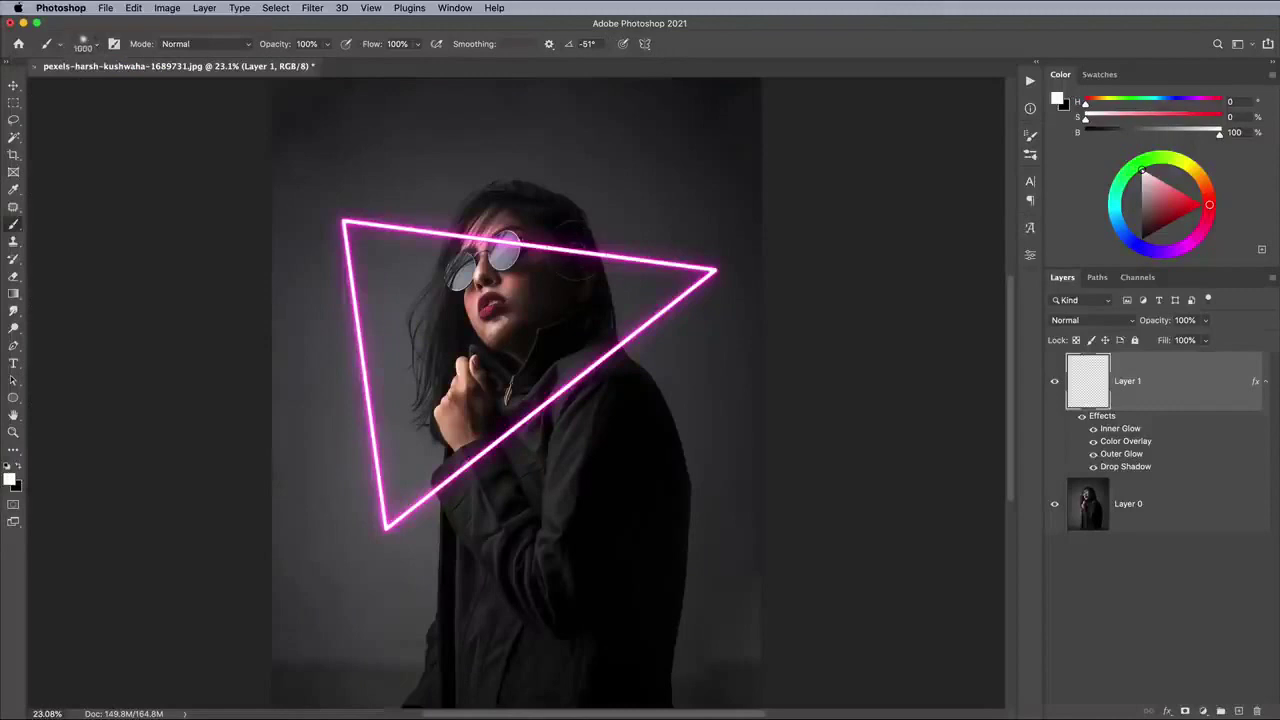
pyautogui.click(10, 481)
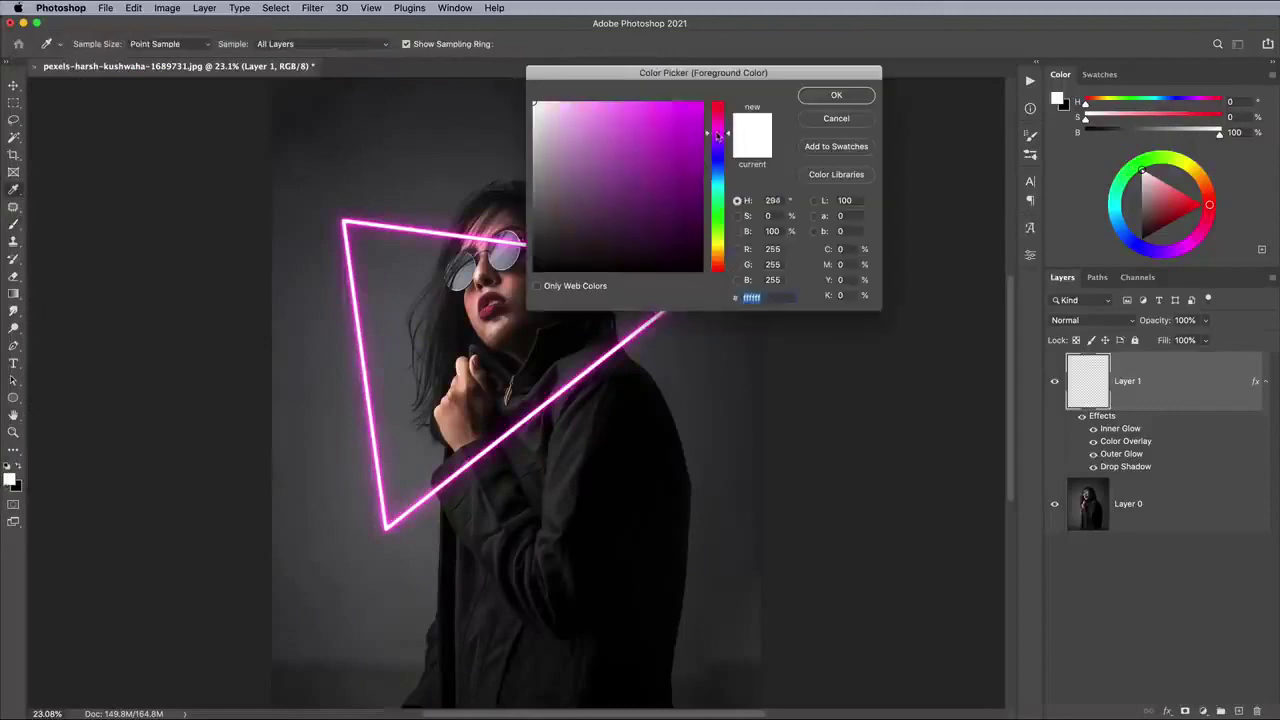
pyautogui.click(702, 104)
pyautogui.click(836, 95)
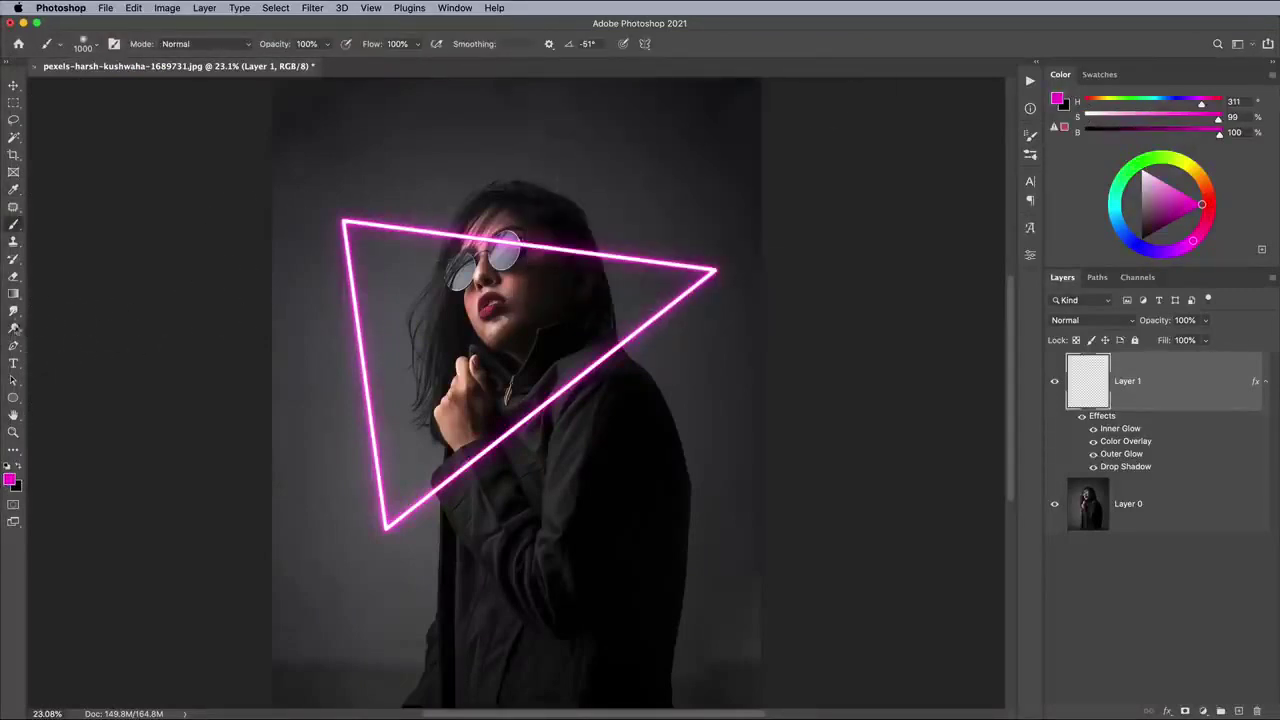
# Step: Trace a closed Pen path through the triangle's top-left, right and bottom corners
pyautogui.click(13, 345)
pyautogui.click(344, 222)
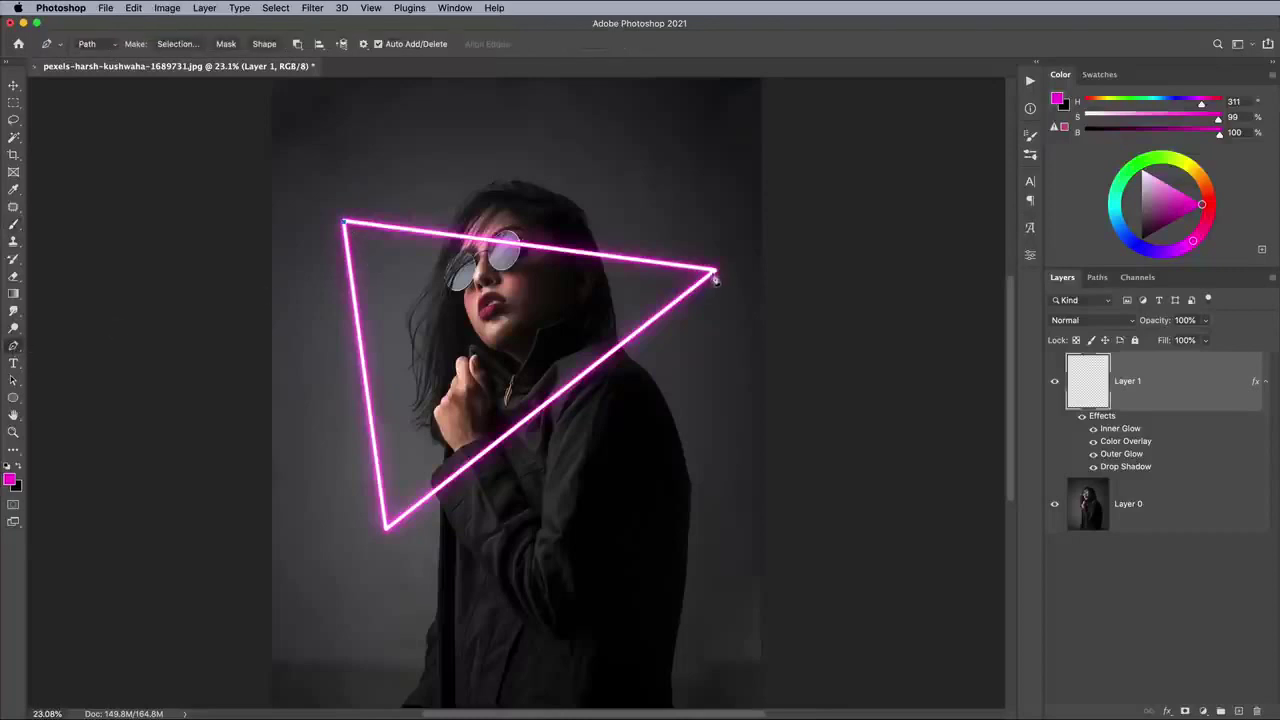
pyautogui.click(714, 270)
pyautogui.click(386, 527)
pyautogui.click(344, 222)
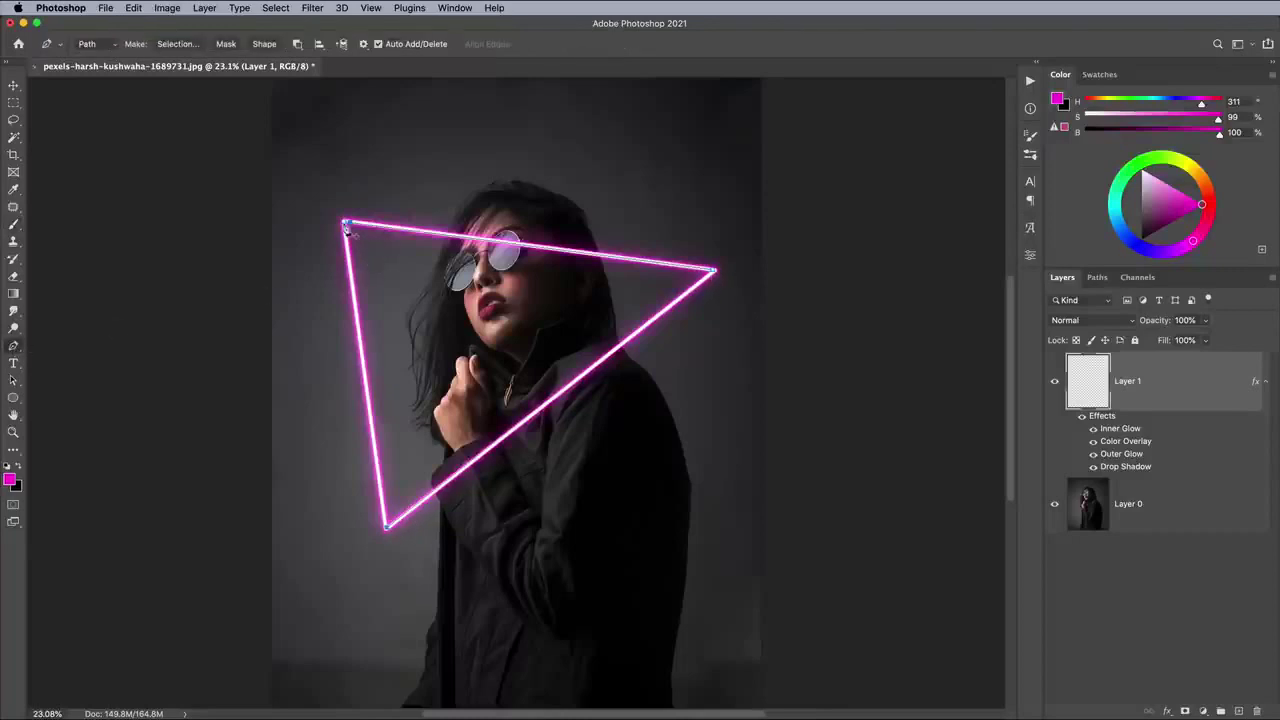
# Step: On a new Layer 2, stroke the triangle path with the soft magenta brush and hide the path
pyautogui.click(1238, 711)
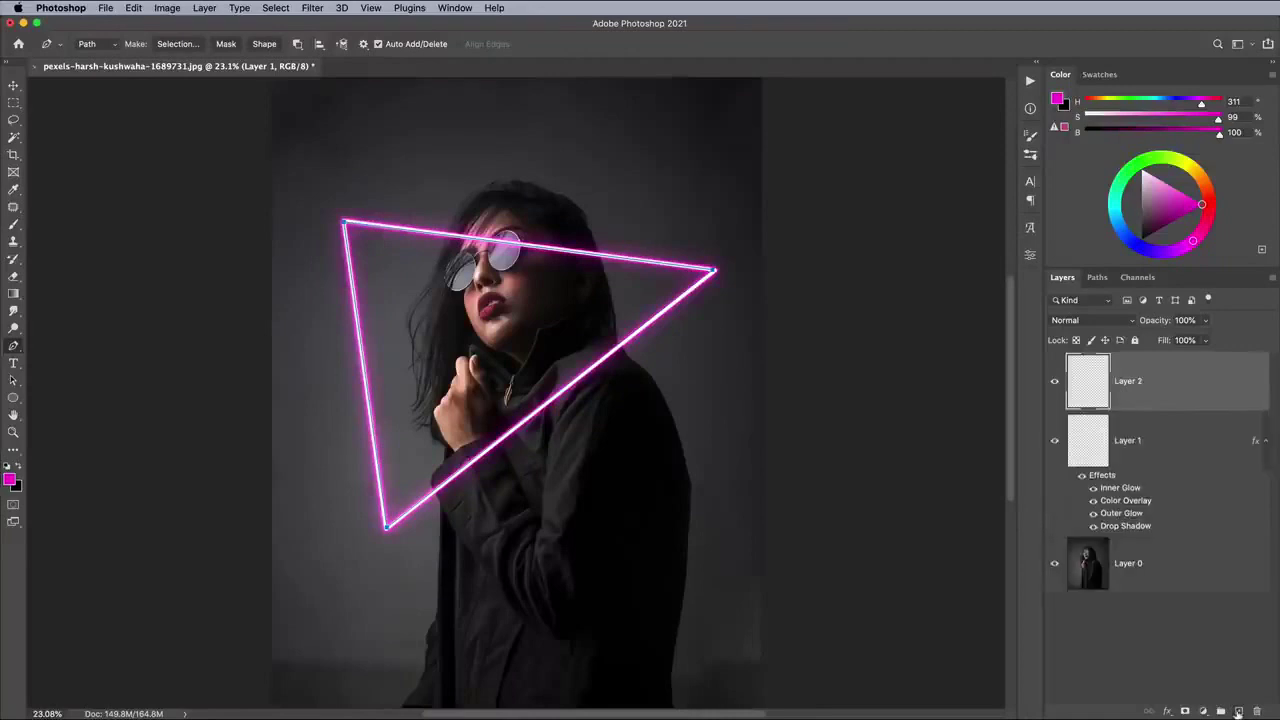
pyautogui.rightClick(578, 254)
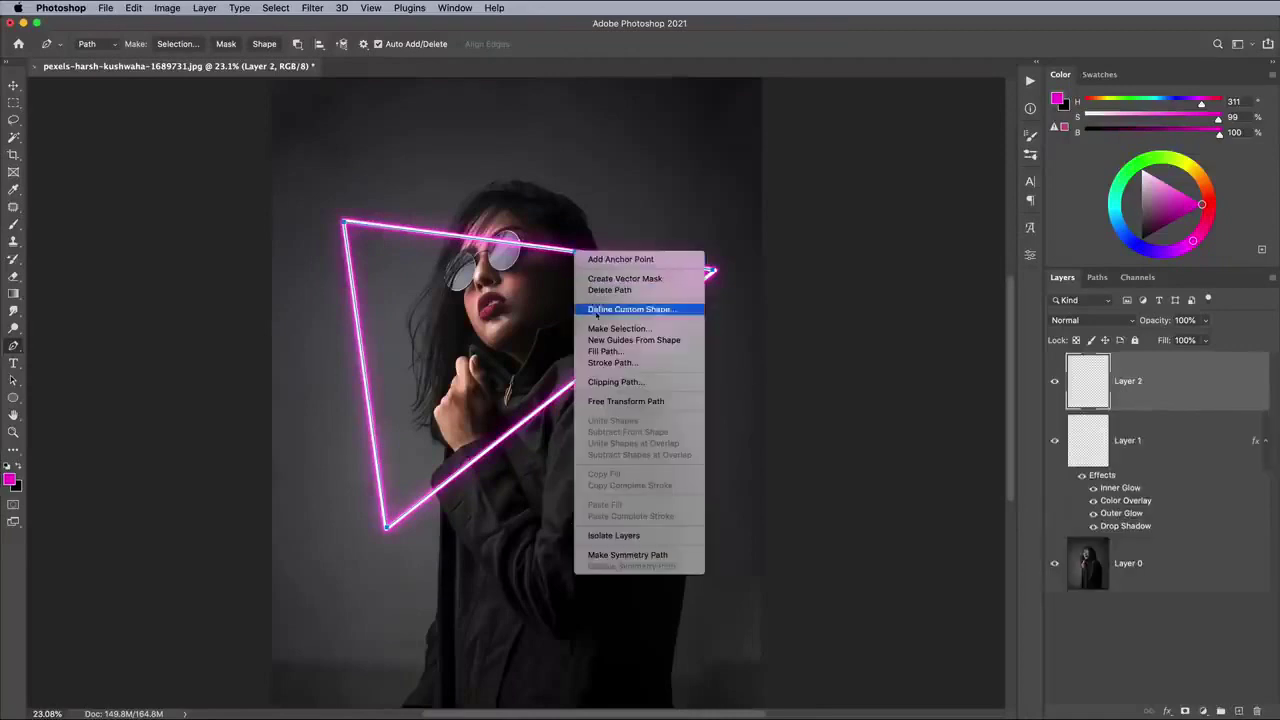
pyautogui.click(607, 362)
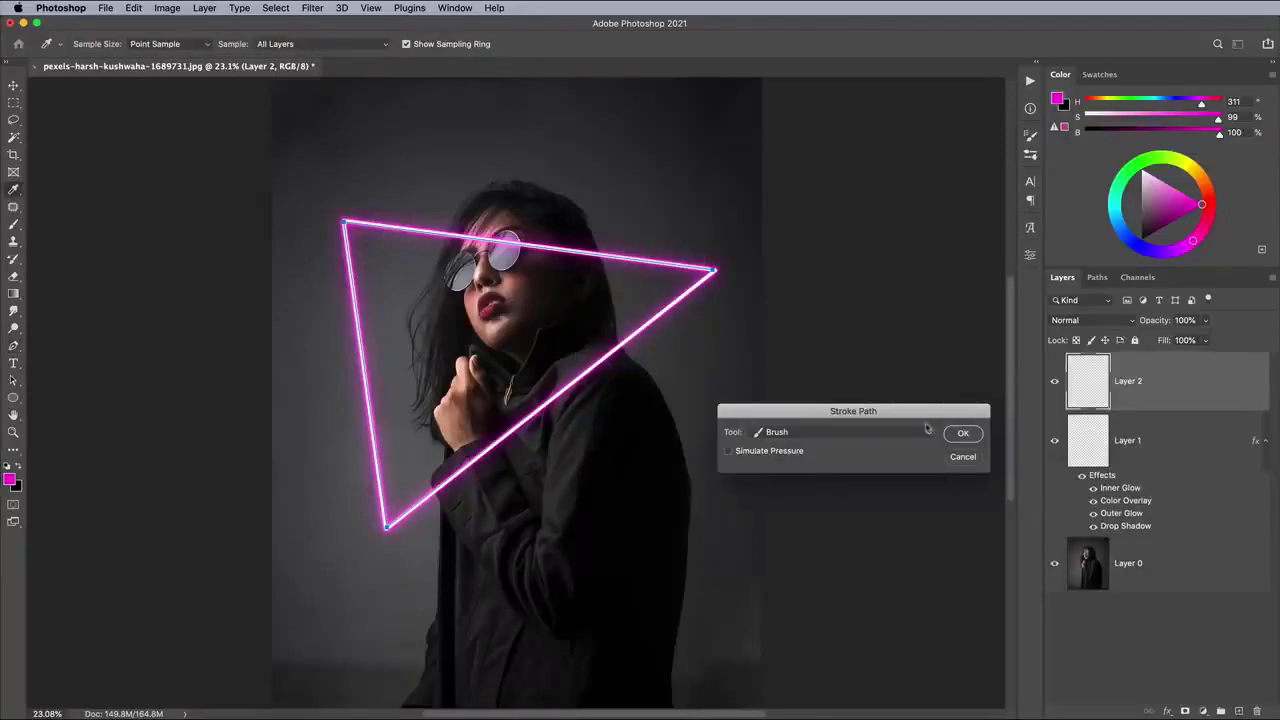
pyautogui.click(964, 436)
pyautogui.press('Return')
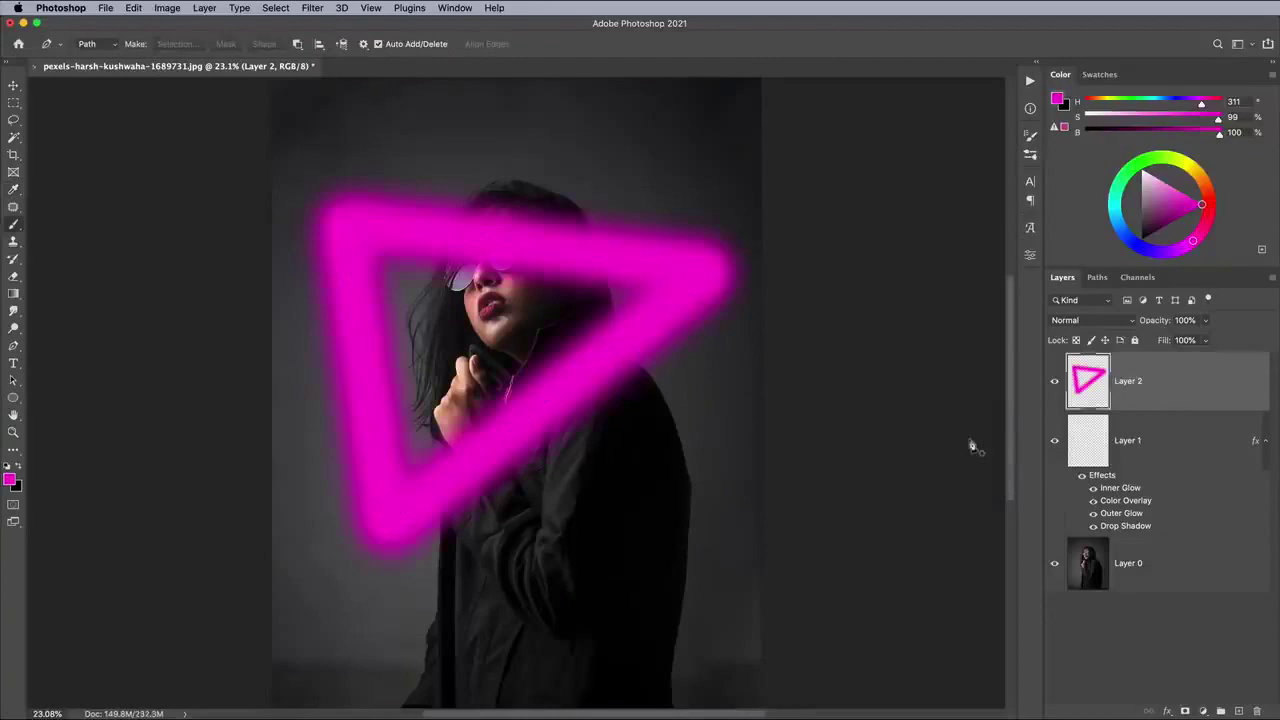
# Step: Set Layer 2 to Linear Dodge (Add) blending with 20% fill
pyautogui.click(1097, 322)
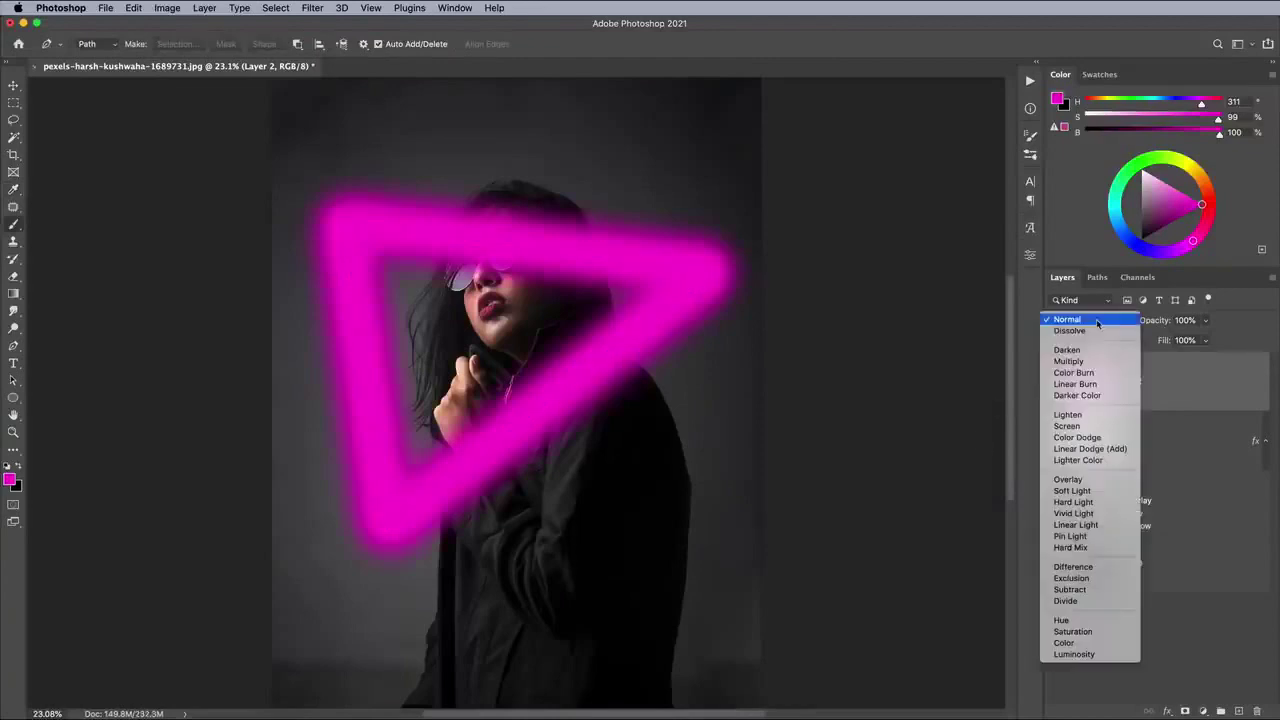
pyautogui.click(1090, 449)
pyautogui.click(1205, 340)
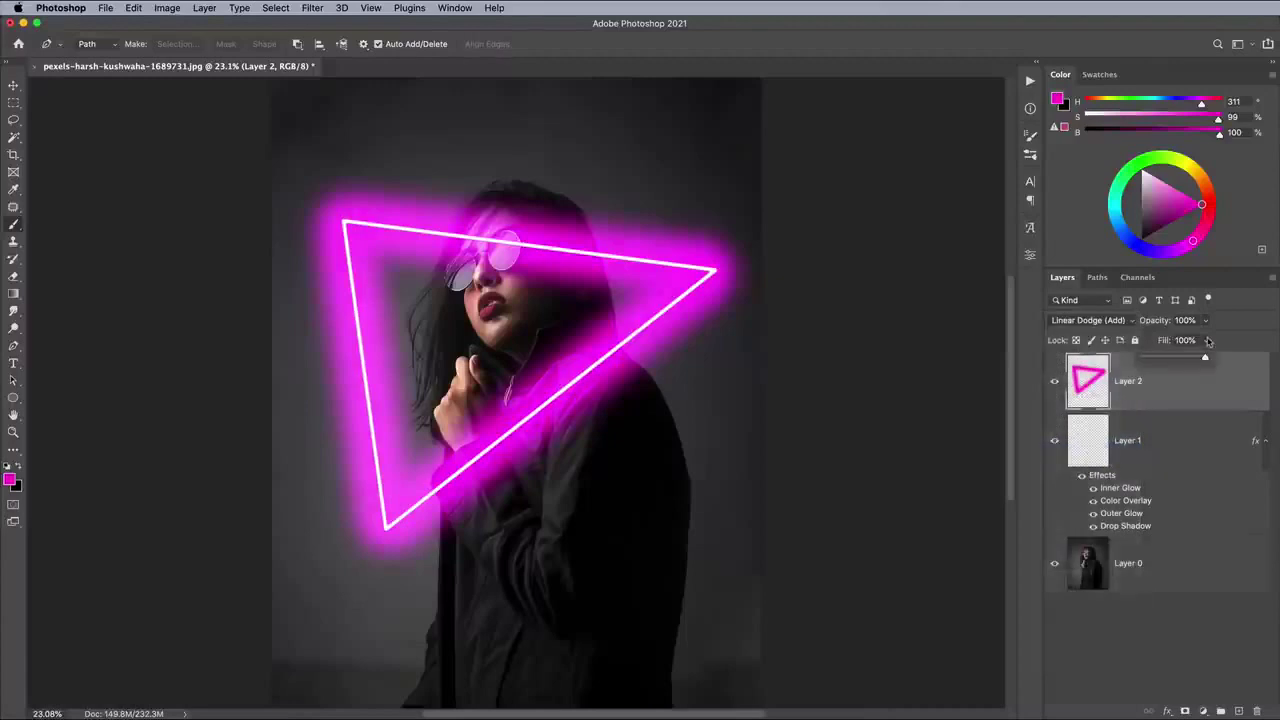
pyautogui.moveTo(1207, 358); pyautogui.dragTo(1156, 360)
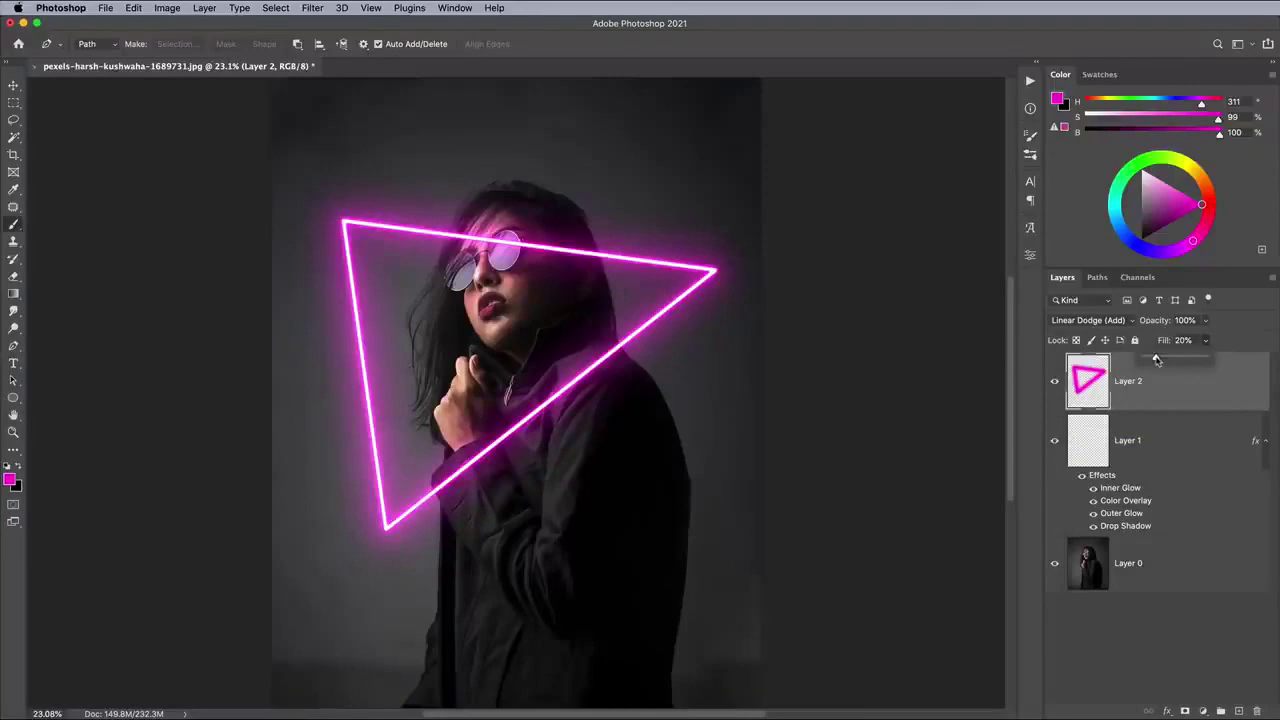
# Step: Group Layer 1 and Layer 2 into a group named 'Neon', then select Layer 0
pyautogui.keyDown('shift'); pyautogui.click(1178, 448); pyautogui.keyUp('shift')
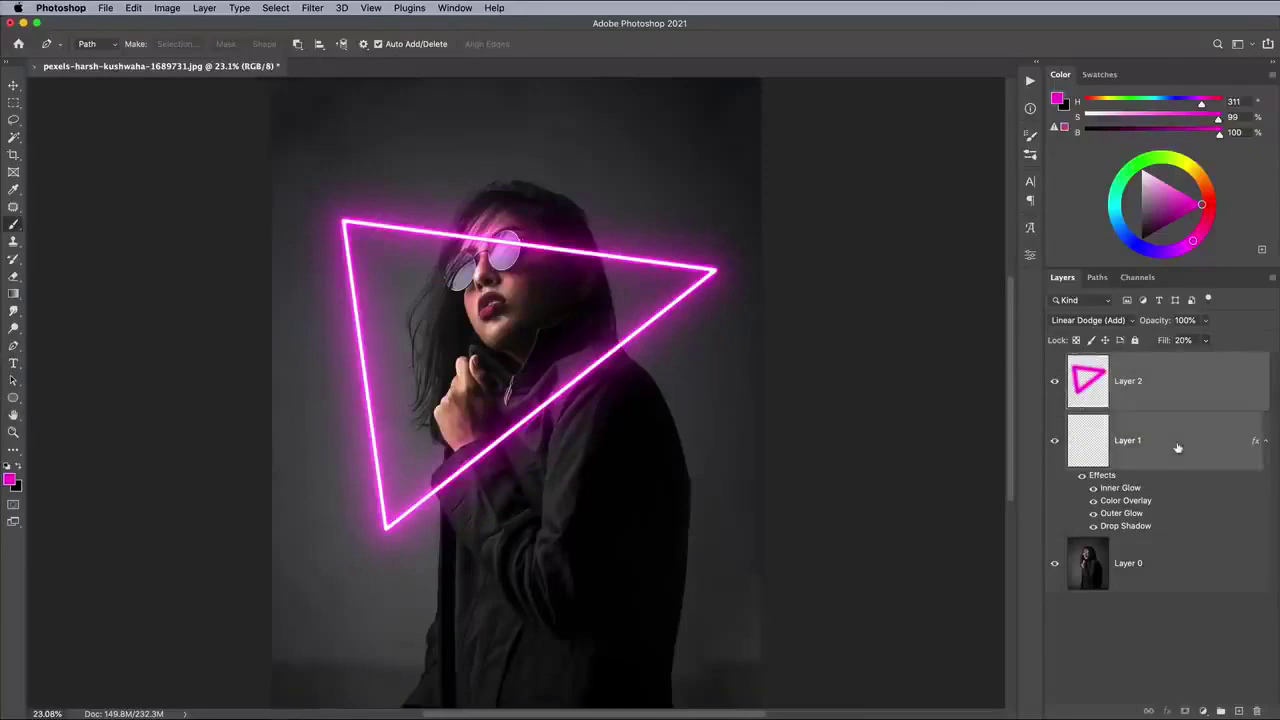
pyautogui.press('super+g')
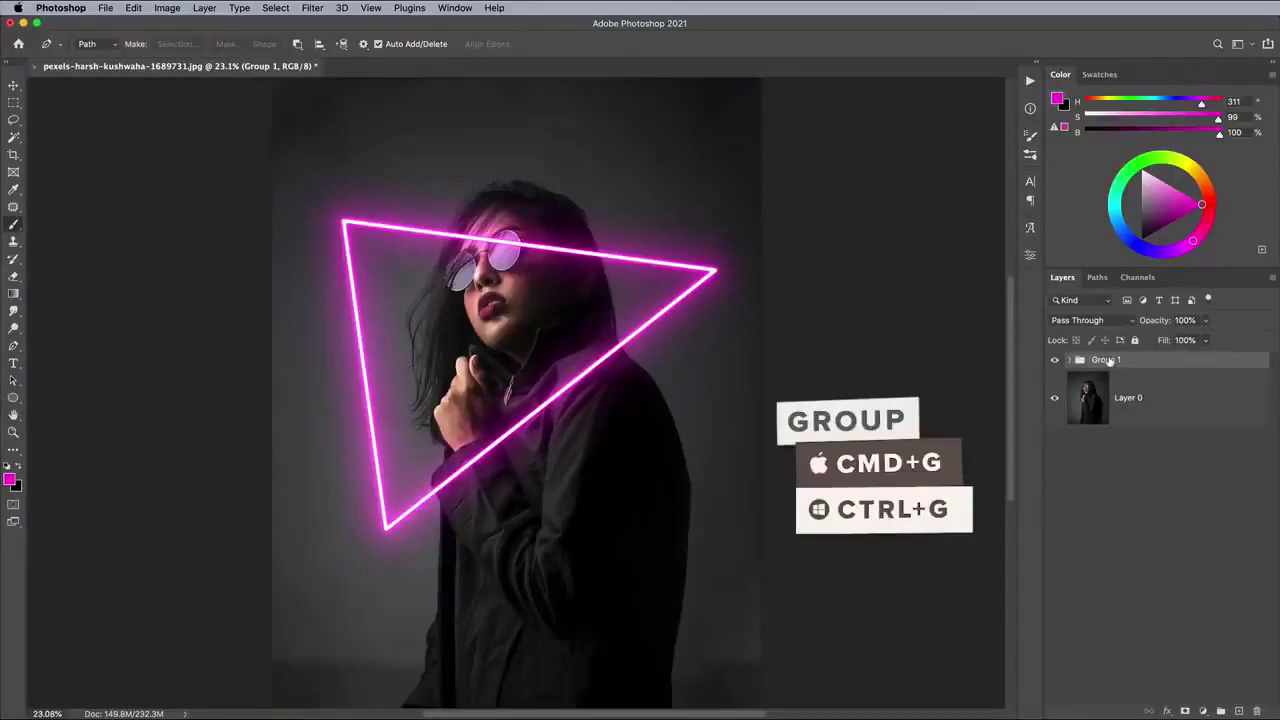
pyautogui.doubleClick(1106, 359)
pyautogui.write('Neon')
pyautogui.press('Return')
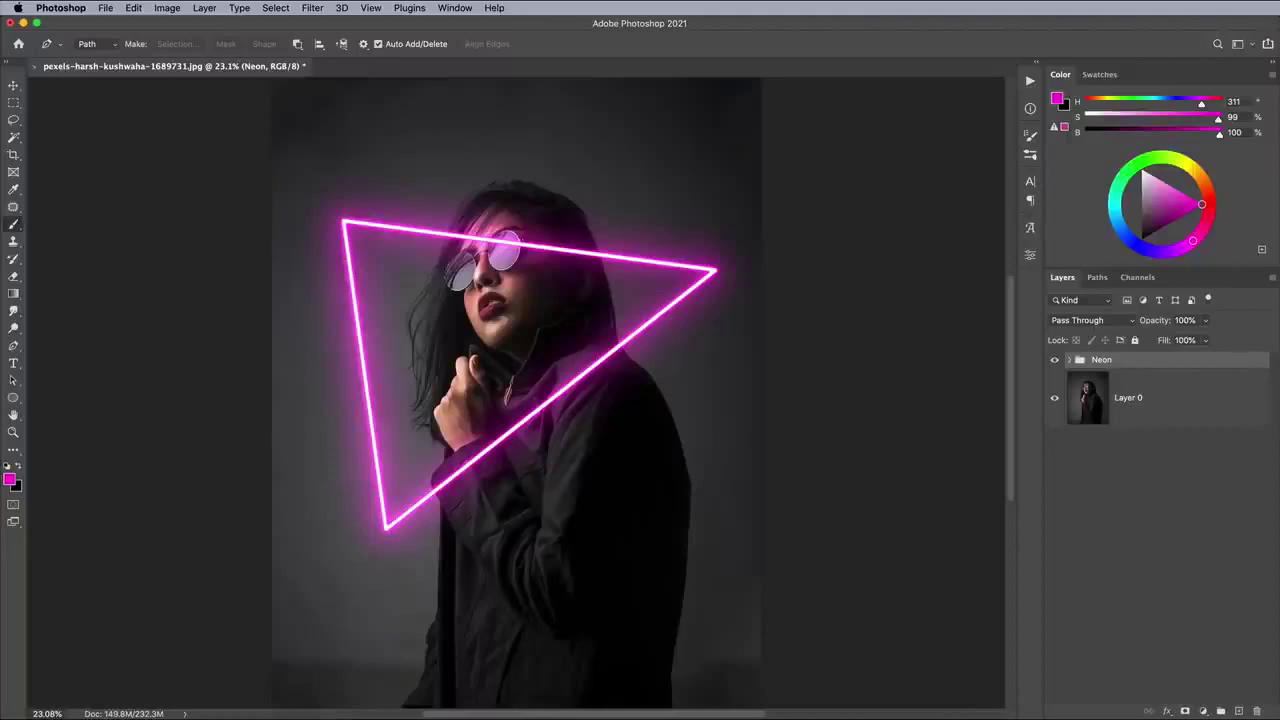
pyautogui.click(1155, 400)
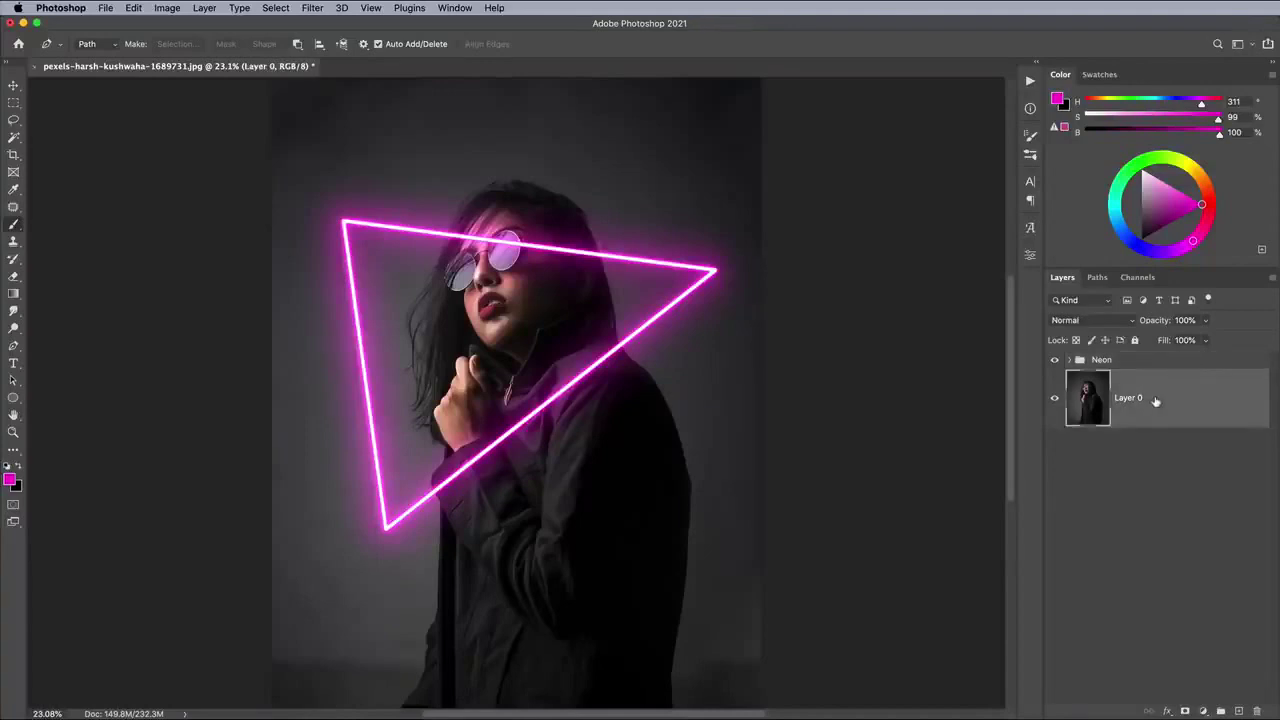
# Step: Mask the Neon group with an inverted Select Subject mask so the neon sits behind the woman
pyautogui.click(268, 7)
pyautogui.click(280, 164)
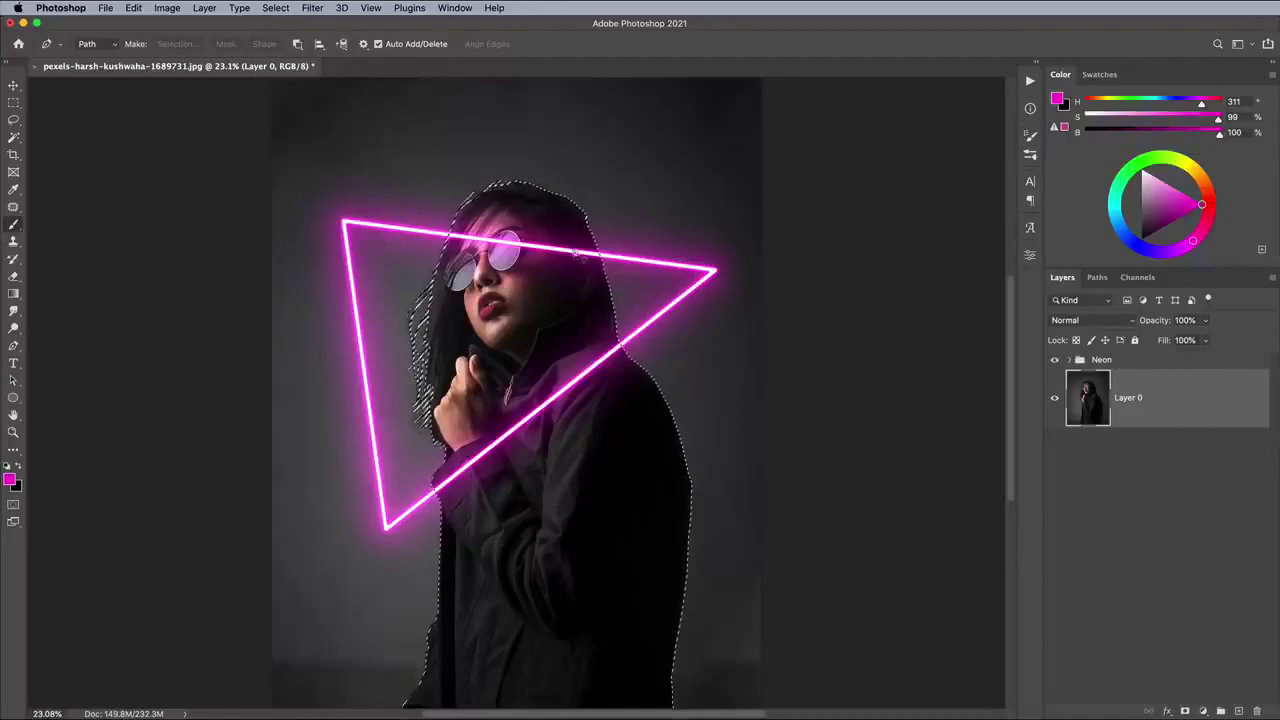
pyautogui.click(1160, 359)
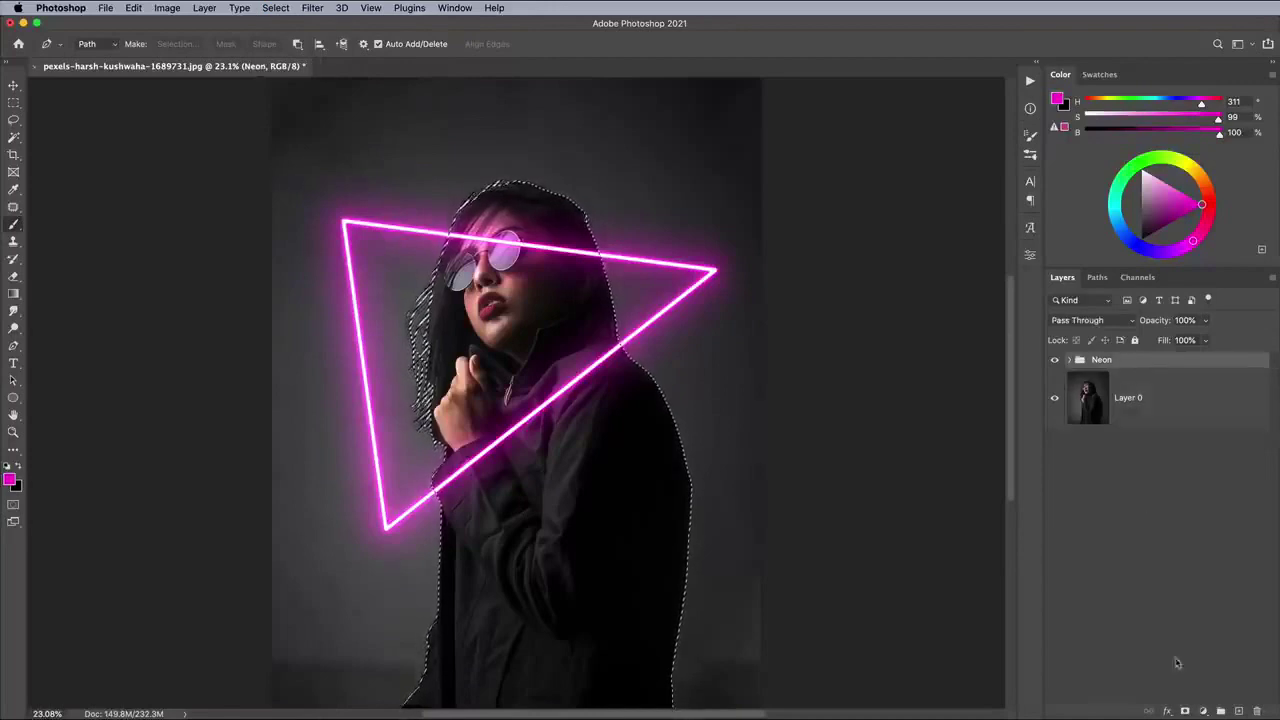
pyautogui.click(1185, 711)
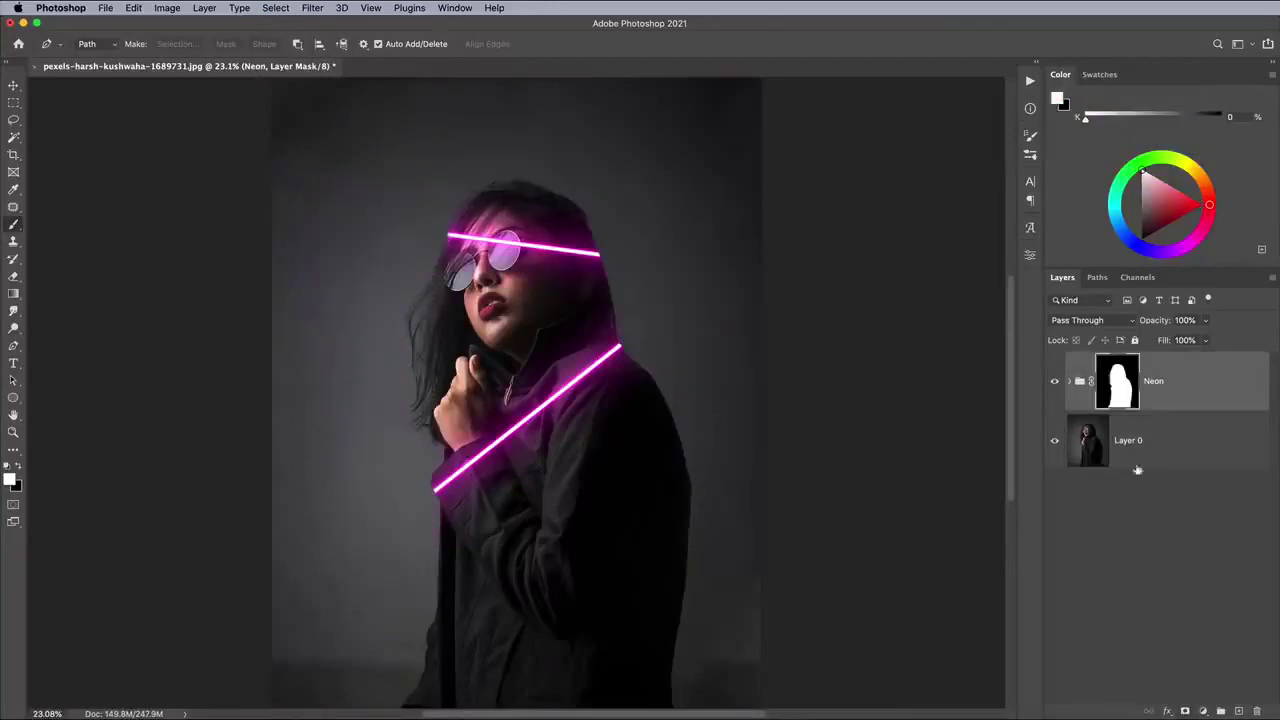
pyautogui.hotkey('ctrl', 'i')
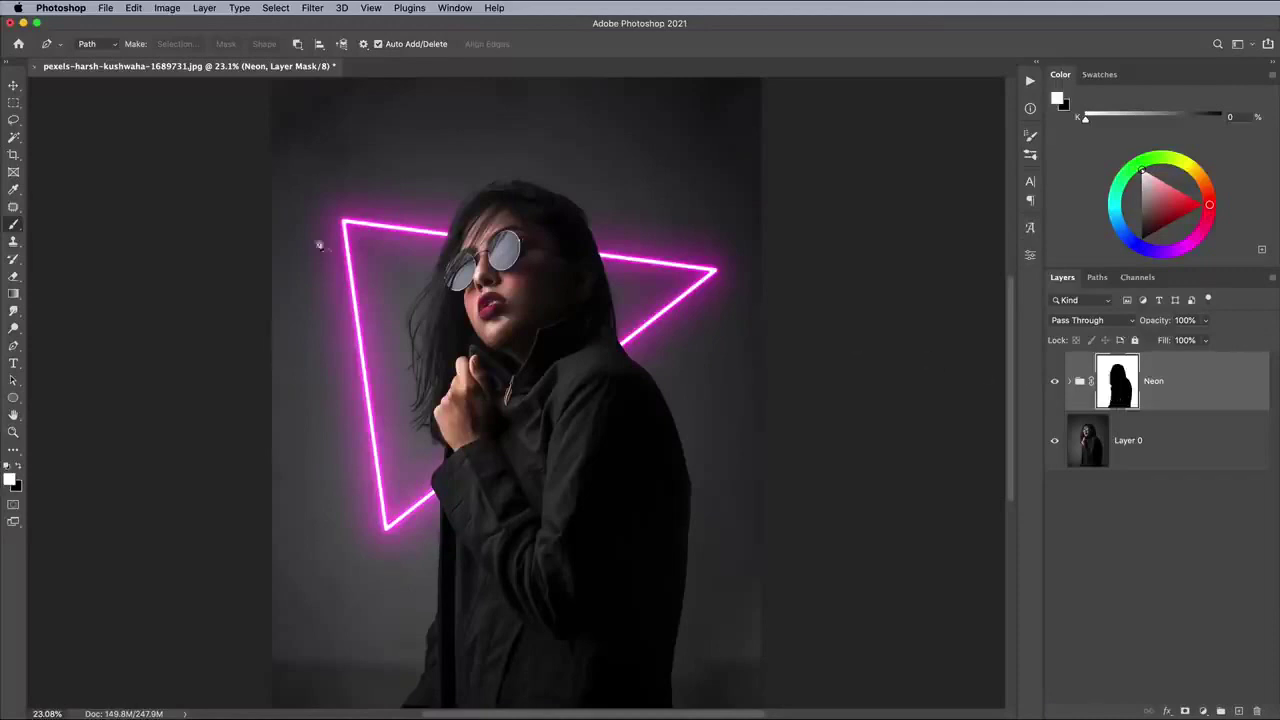
# Step: Paint the mask along the diagonal over her body so that triangle edge shows in front
pyautogui.click(13, 224)
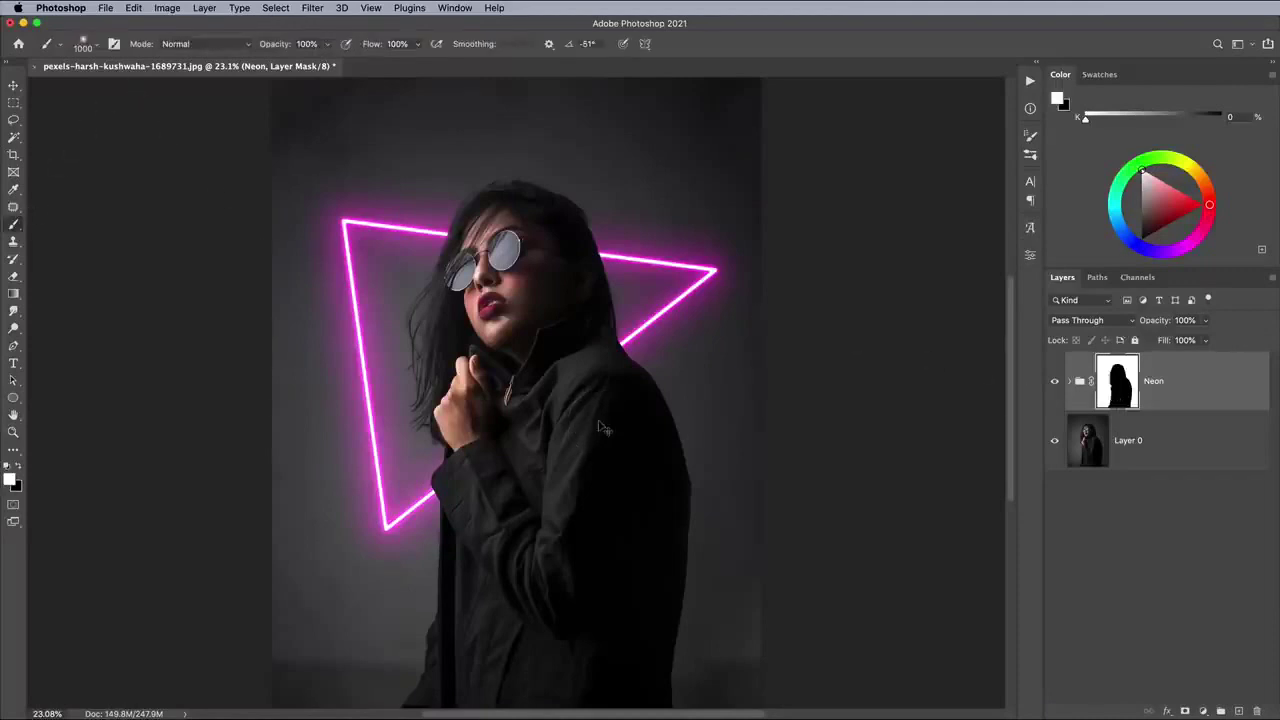
pyautogui.press('super+equal')
pyautogui.press('super+equal')
pyautogui.press('super+equal')
pyautogui.moveTo(677, 320)
pyautogui.mouseDown()
pyautogui.moveTo(714, 300)
pyautogui.moveTo(486, 451)
pyautogui.moveTo(425, 545)
pyautogui.moveTo(350, 605)
pyautogui.mouseUp()
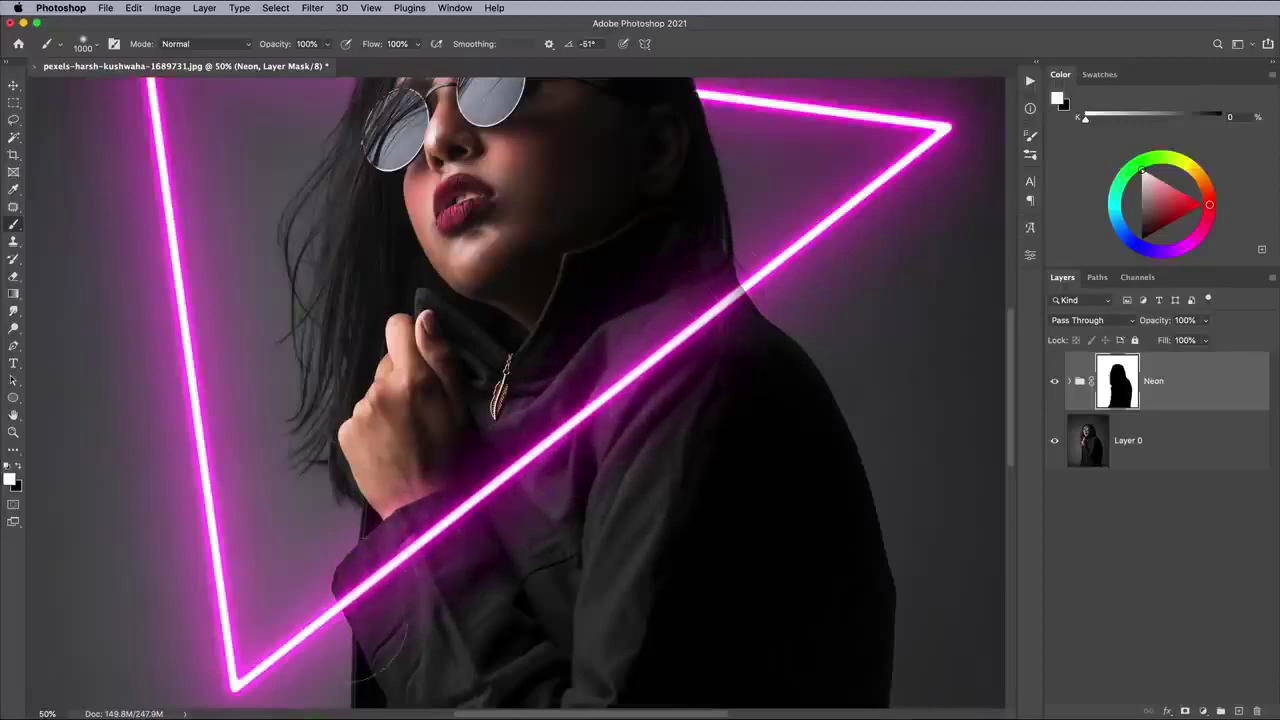
pyautogui.press('super+minus')
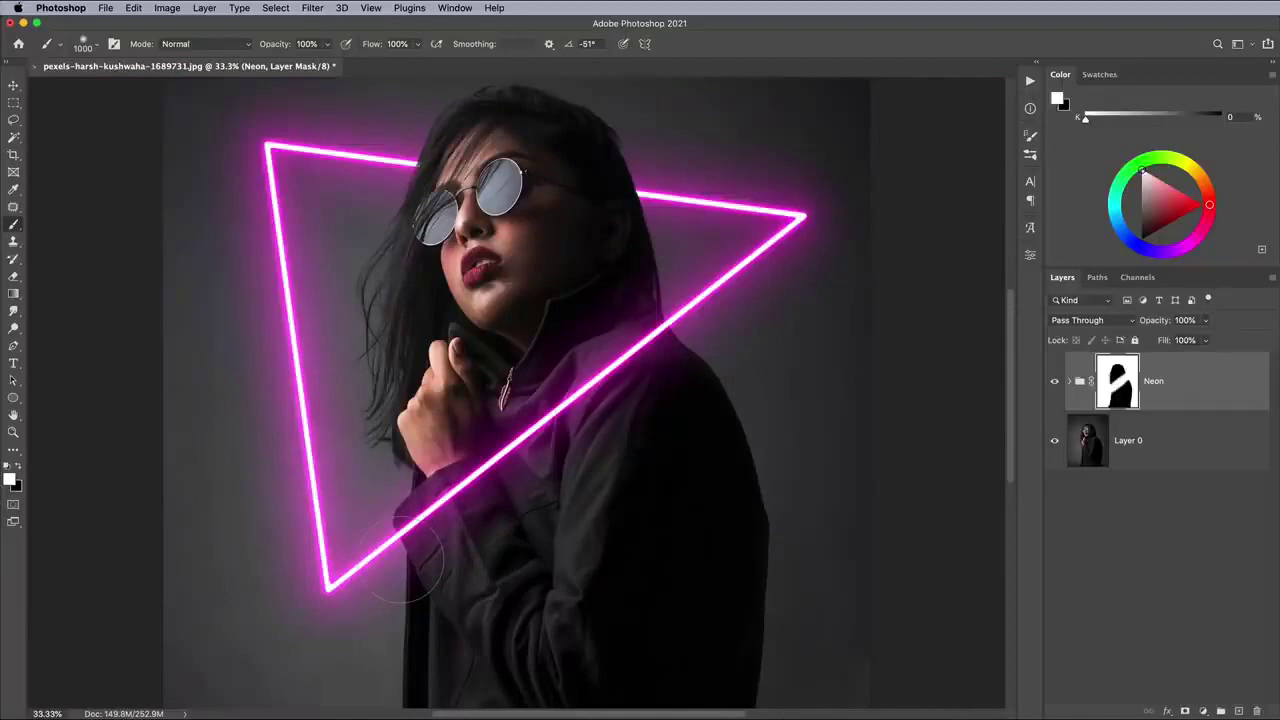
# Step: Add a Hue/Saturation adjustment with Colorize on, Saturation 100 and Hue 313
pyautogui.click(1203, 711)
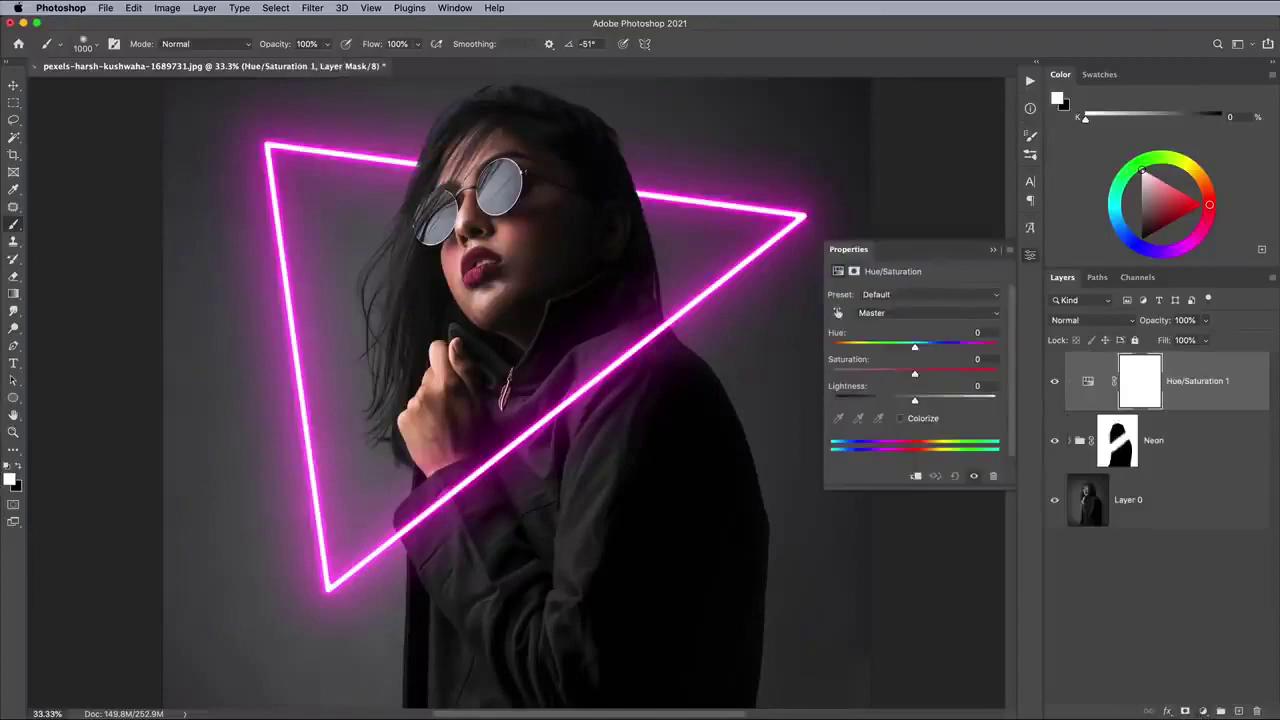
pyautogui.click(913, 420)
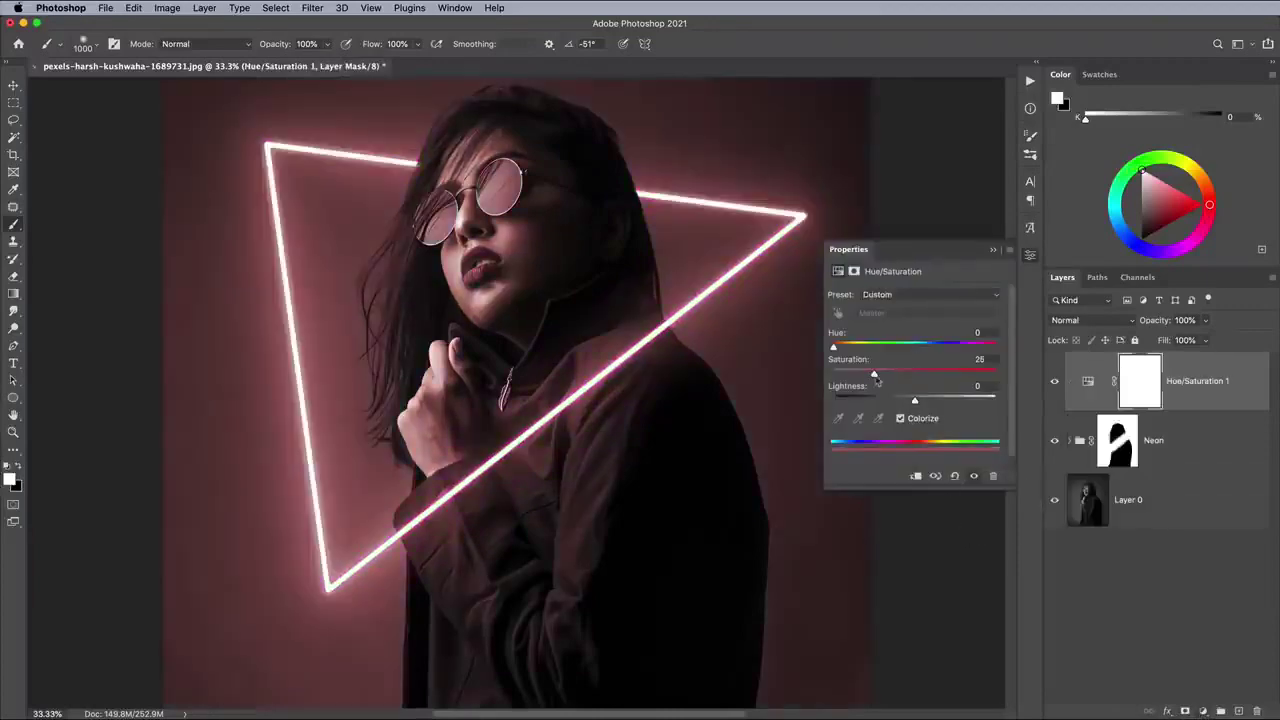
pyautogui.moveTo(876, 374); pyautogui.dragTo(995, 374)
pyautogui.moveTo(833, 346); pyautogui.dragTo(973, 346)
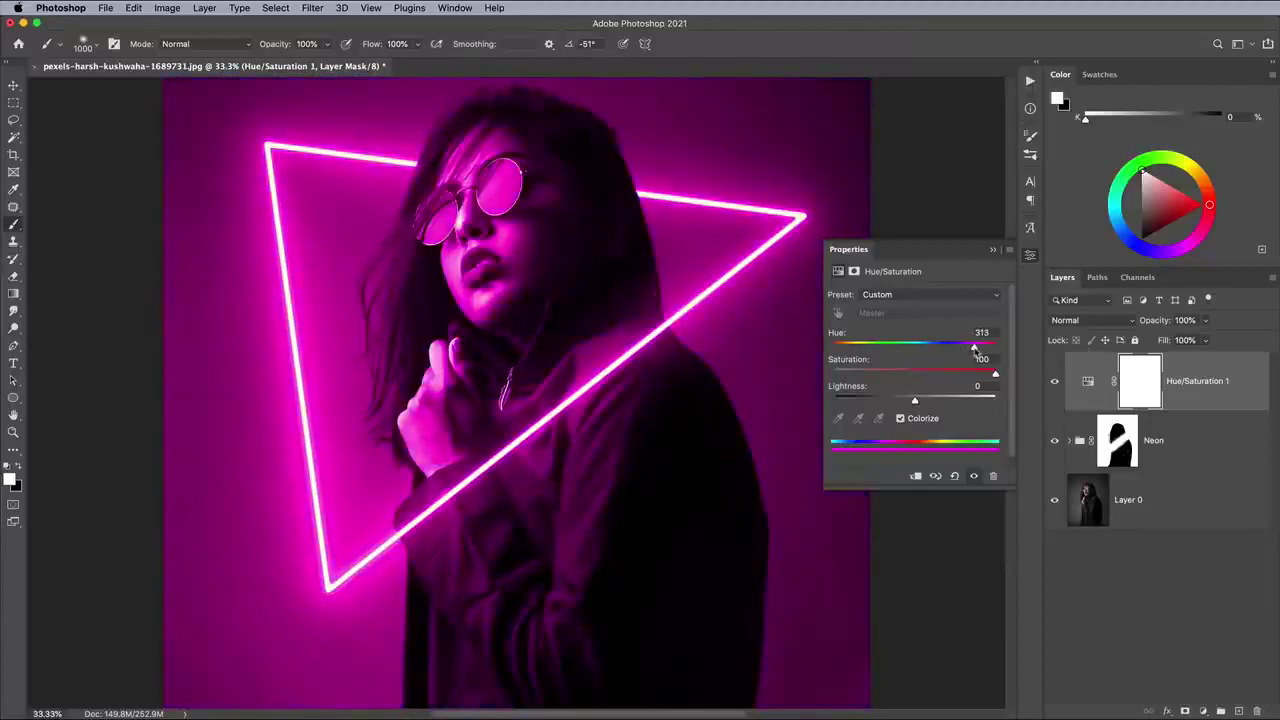
# Step: Split the Hue/Saturation layer's This Layer black Blend If slider to 0/130 so shadows stay untinted
pyautogui.doubleClick(1216, 376)
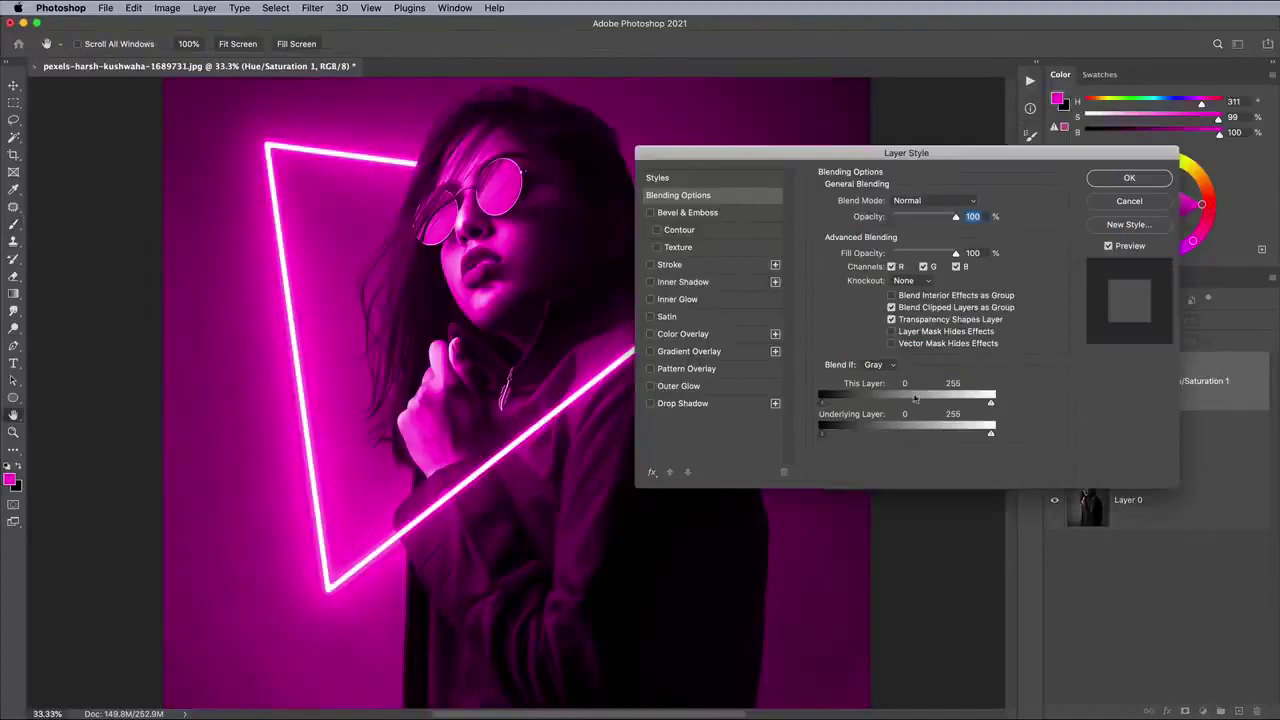
pyautogui.moveTo(822, 402)
pyautogui.mouseDown()
pyautogui.moveTo(910, 404)
pyautogui.moveTo(901, 410)
pyautogui.mouseUp()
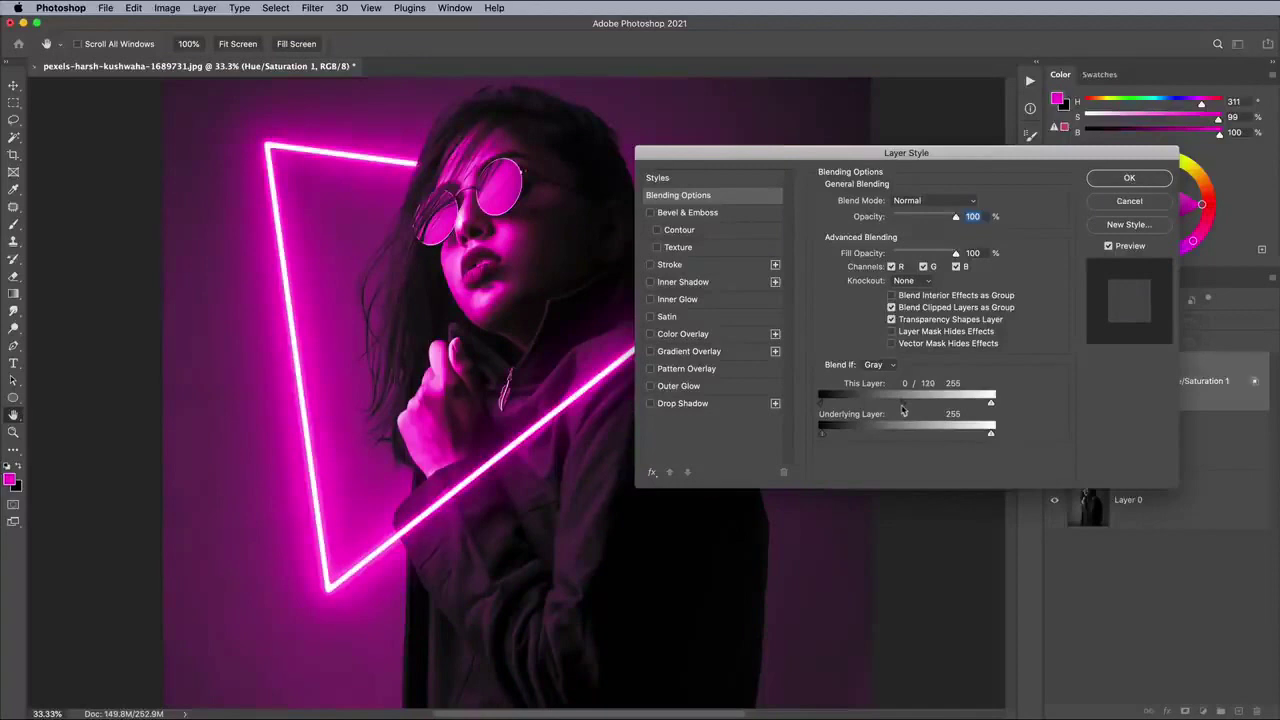
pyautogui.click(1107, 179)
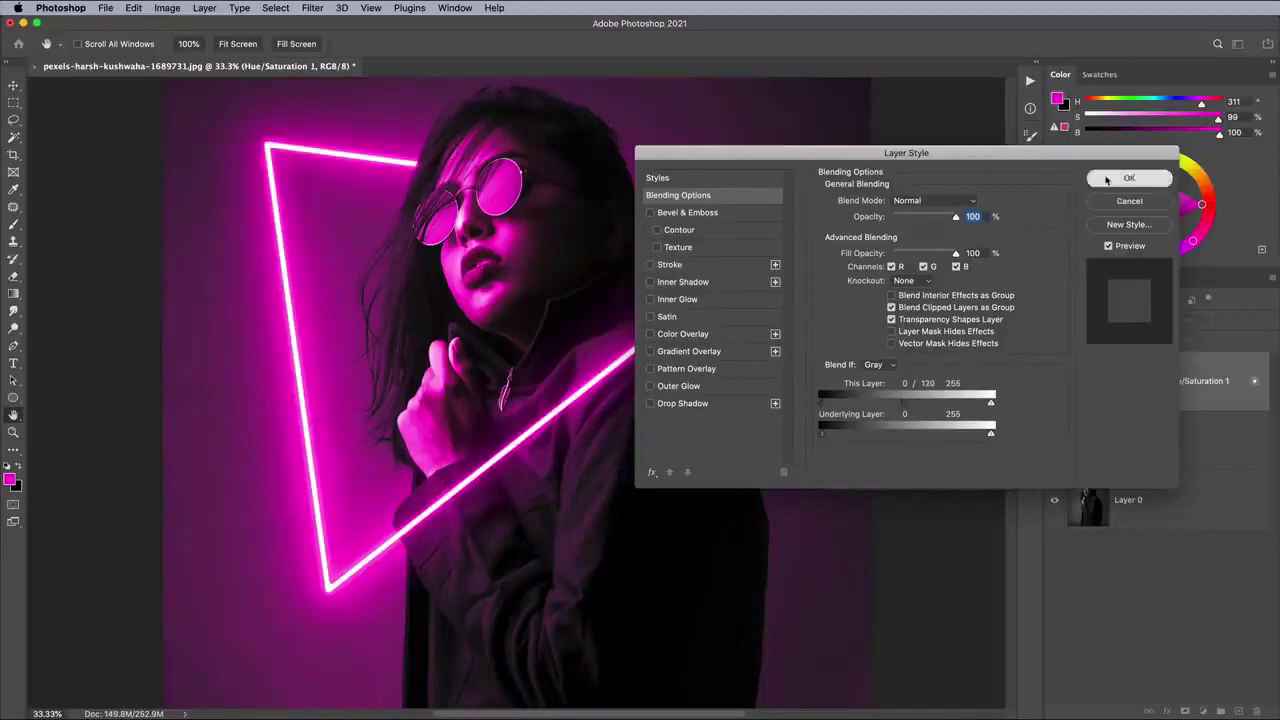
pyautogui.click(1031, 255)
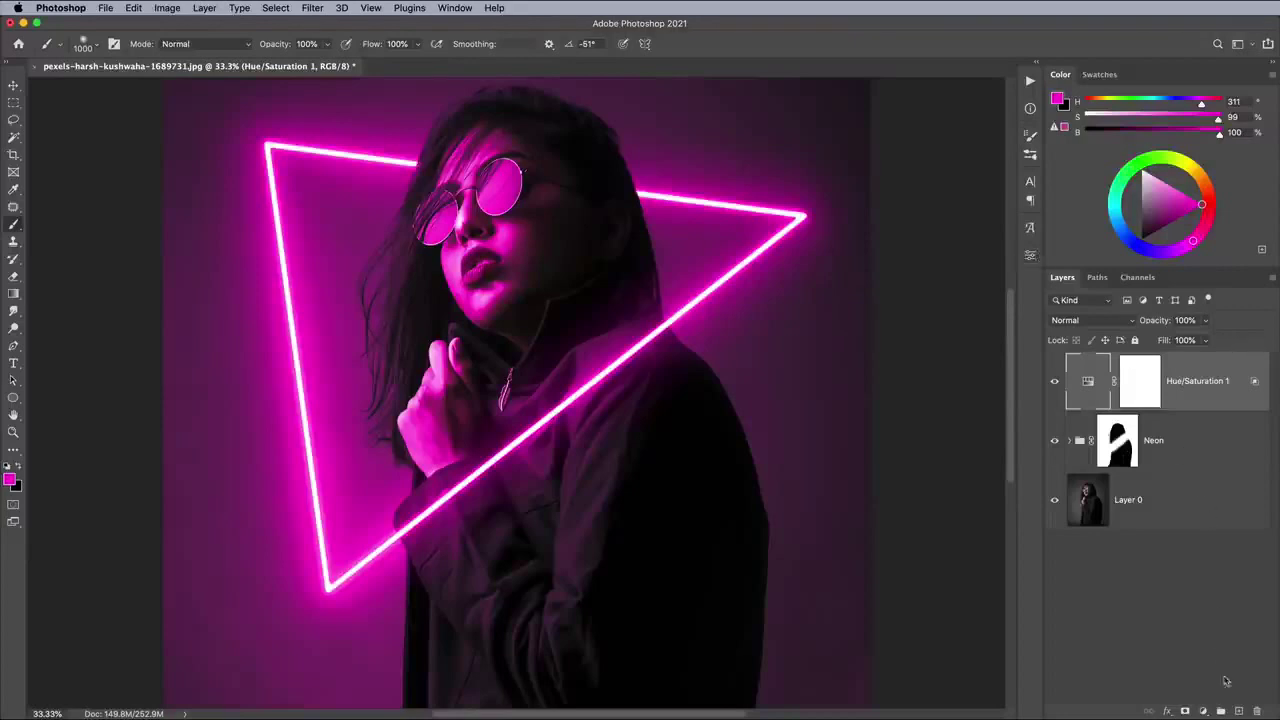
# Step: On a new top layer, paint two soft magenta glow dabs, one near the hair
pyautogui.click(1239, 712)
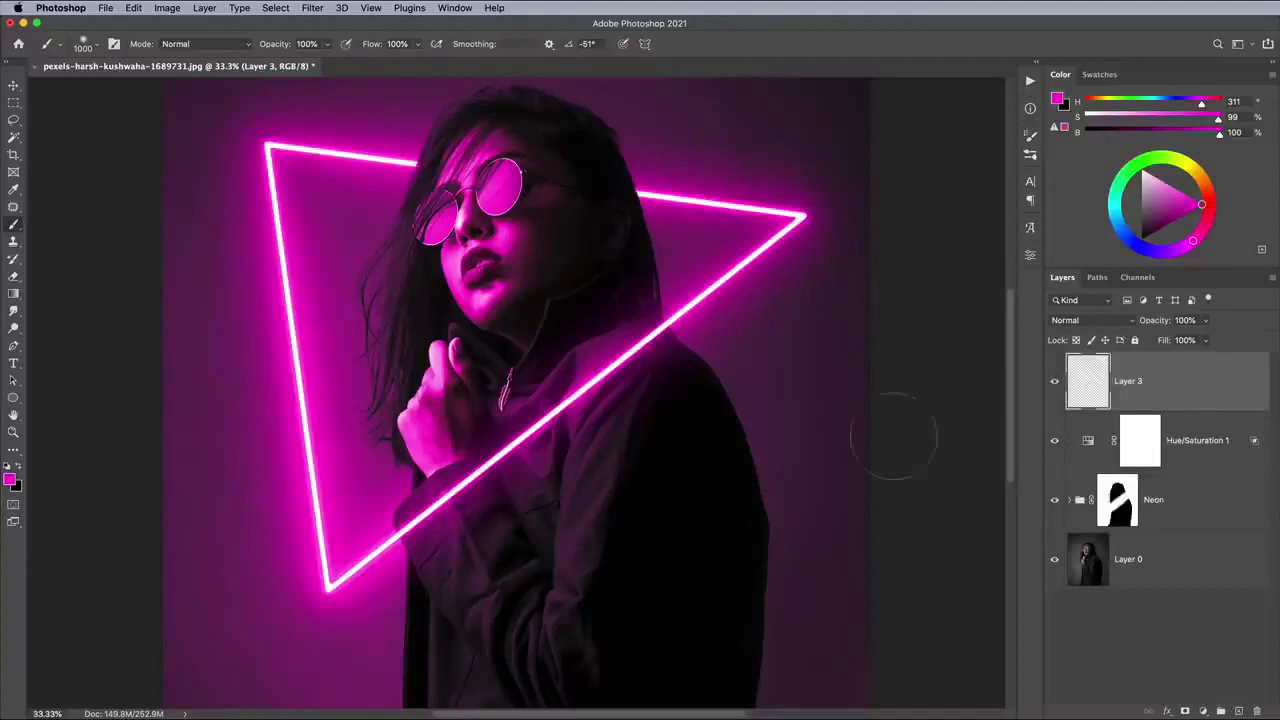
pyautogui.press('[')
pyautogui.press('[')
pyautogui.click(632, 192)
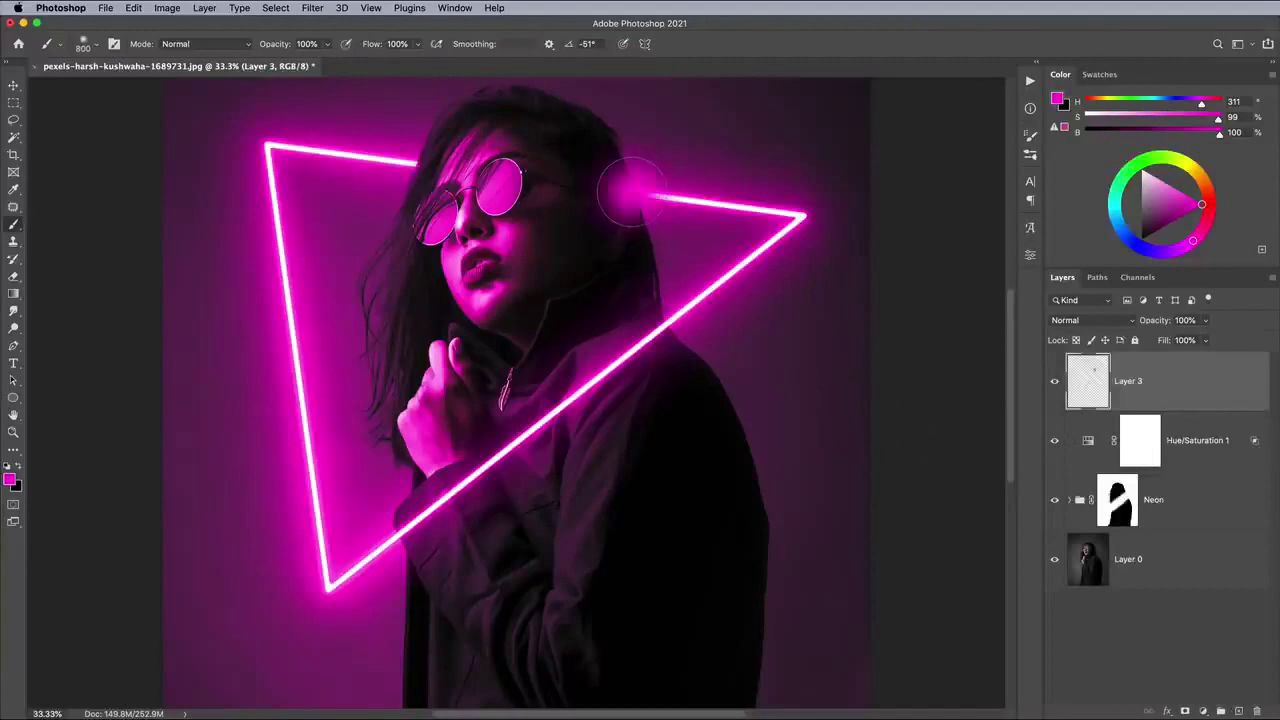
pyautogui.click(419, 167)
# Step: Blend the glow layer as Linear Dodge (Add) at 25% fill
pyautogui.click(1088, 320)
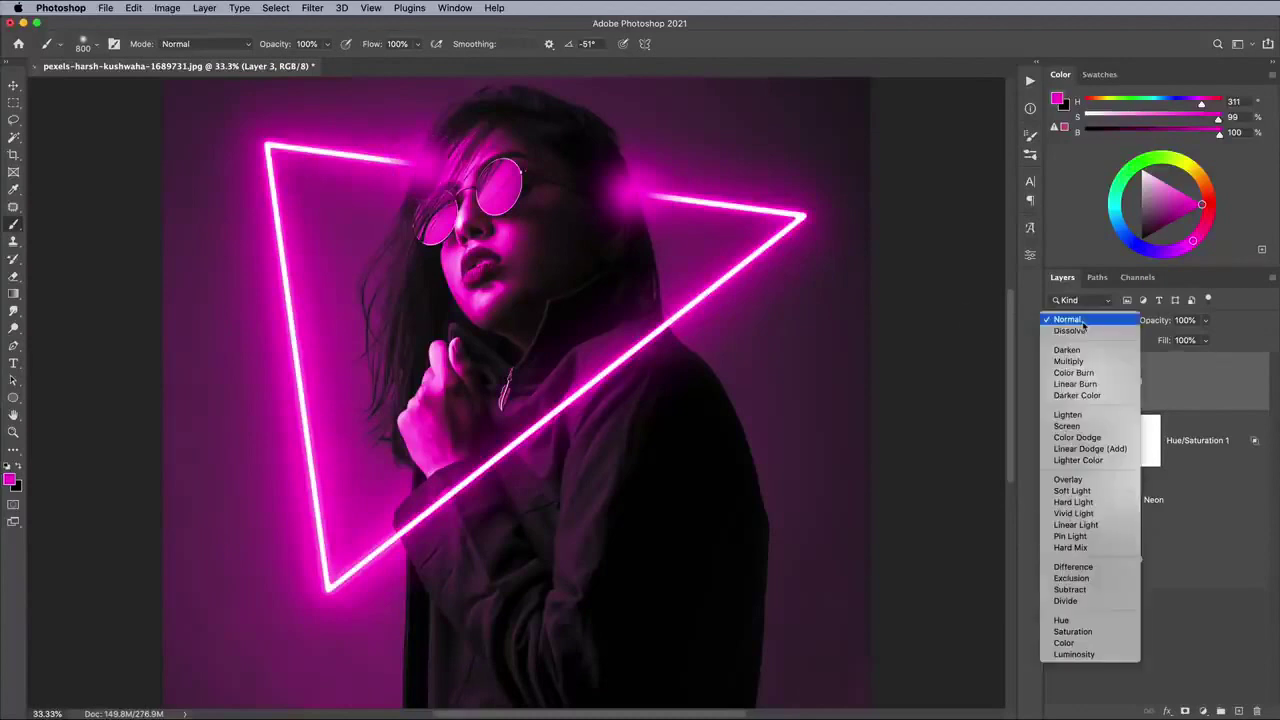
pyautogui.click(1087, 450)
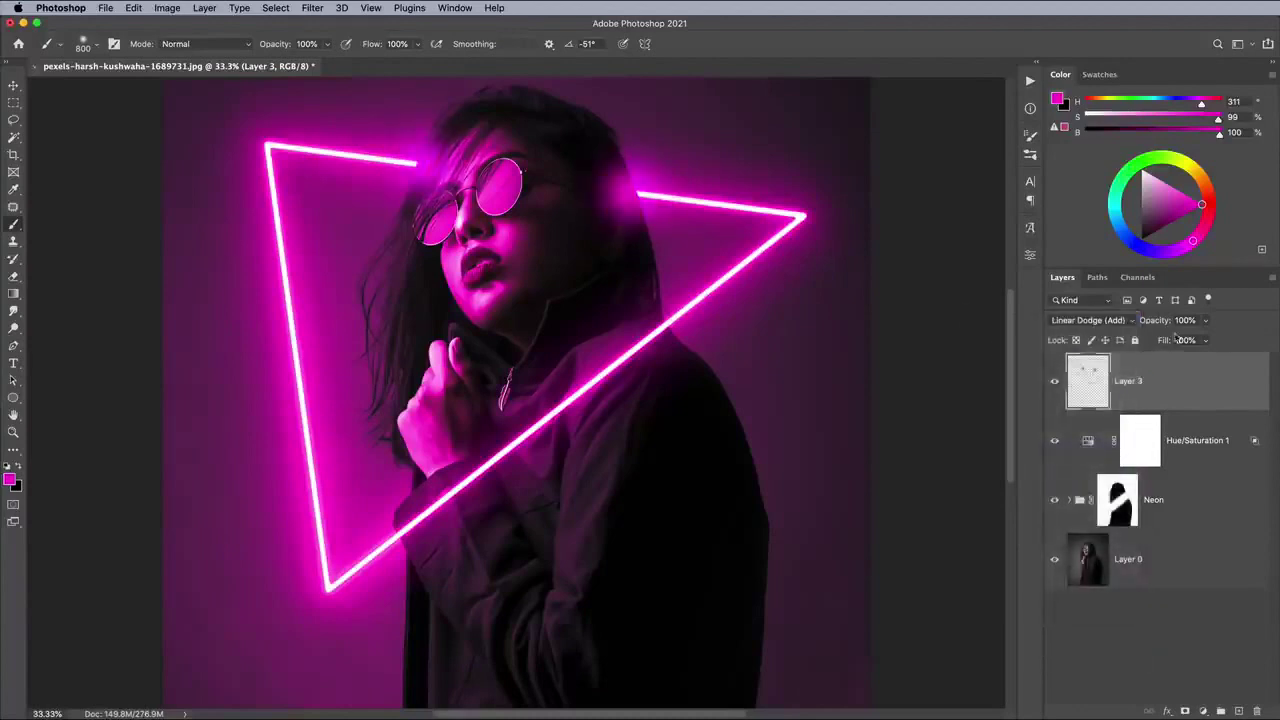
pyautogui.click(1206, 341)
pyautogui.moveTo(1206, 356); pyautogui.dragTo(1162, 359)
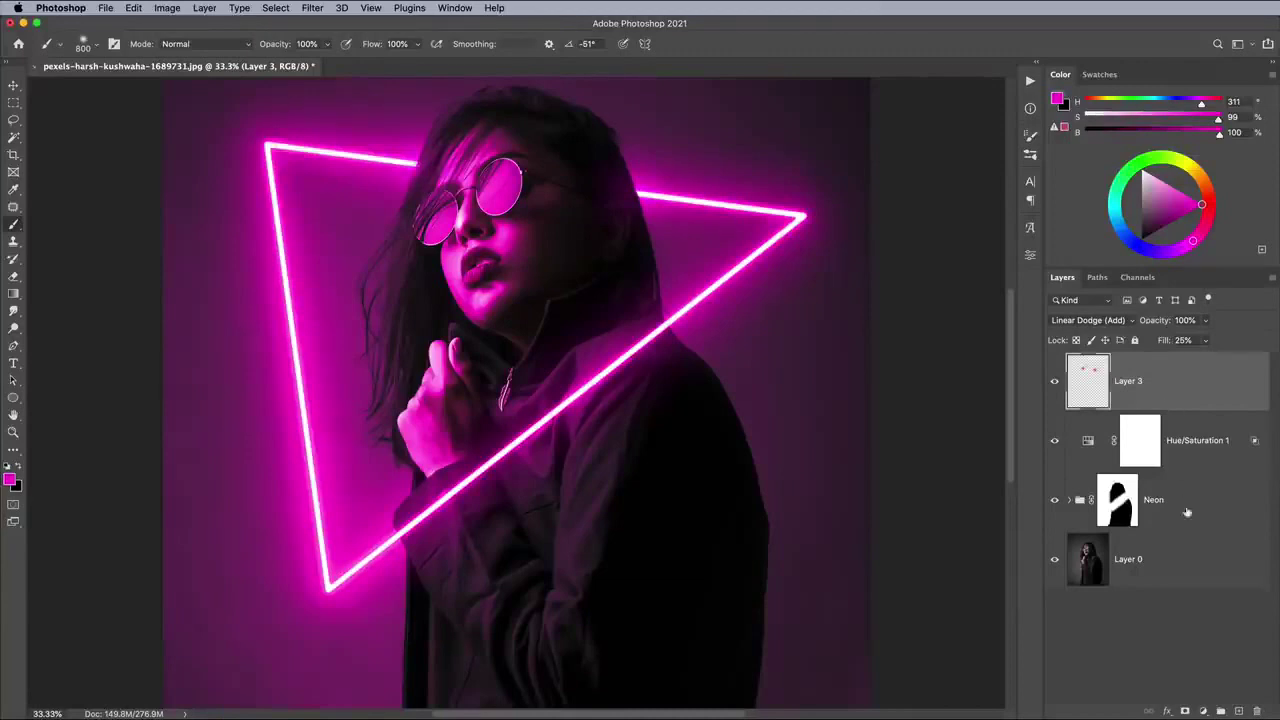
pyautogui.click(1195, 557)
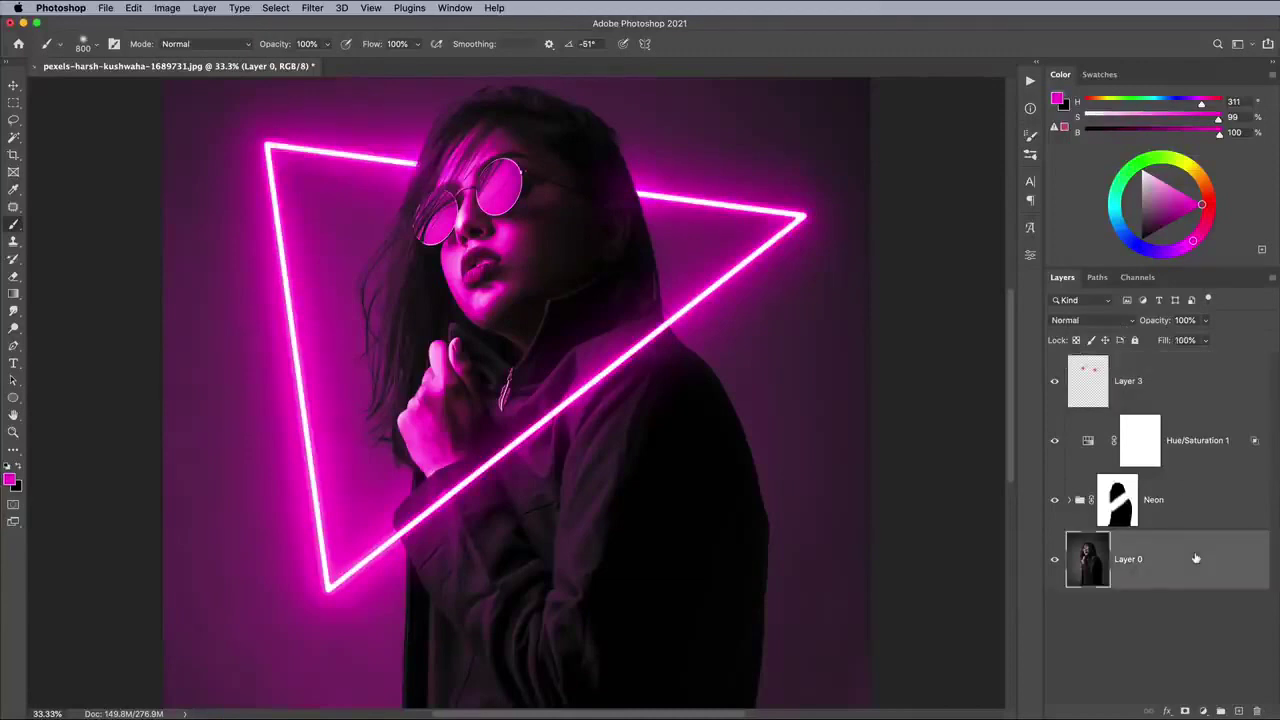
# Step: On a new Layer 4 above the photo, paint white smoke-brush wisps around the image
pyautogui.click(1239, 711)
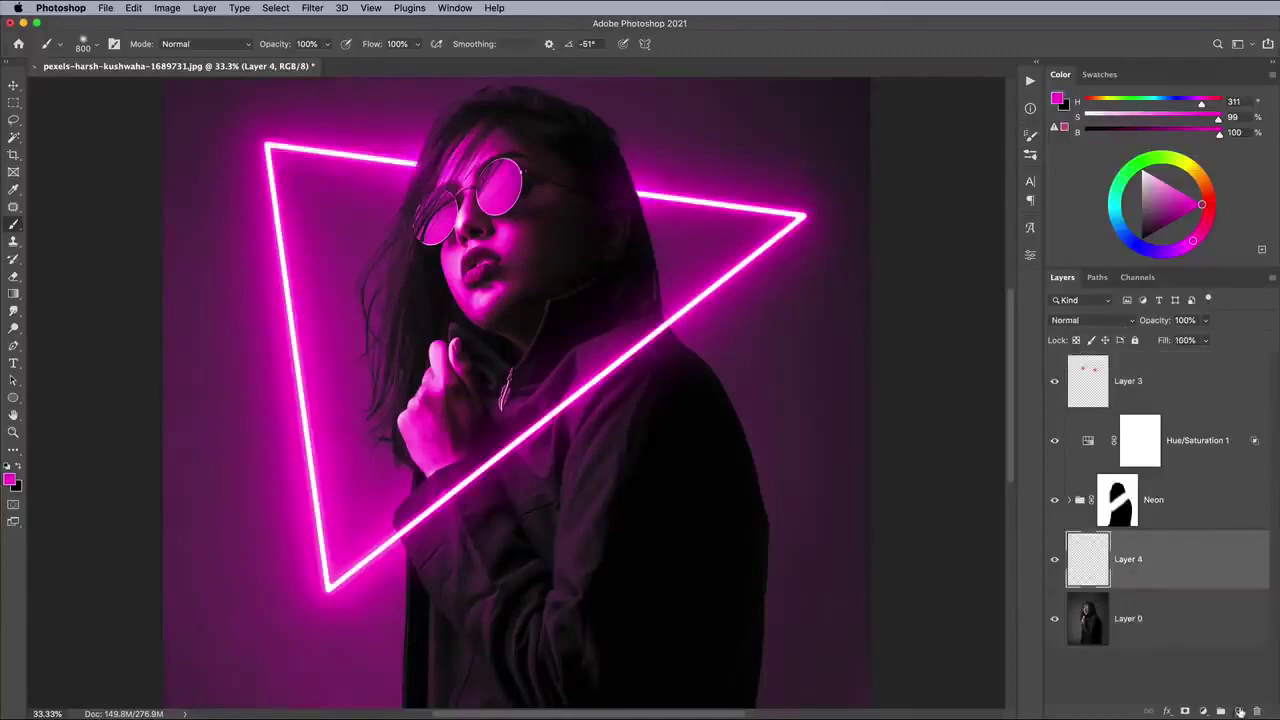
pyautogui.click(8, 466)
pyautogui.click(84, 44)
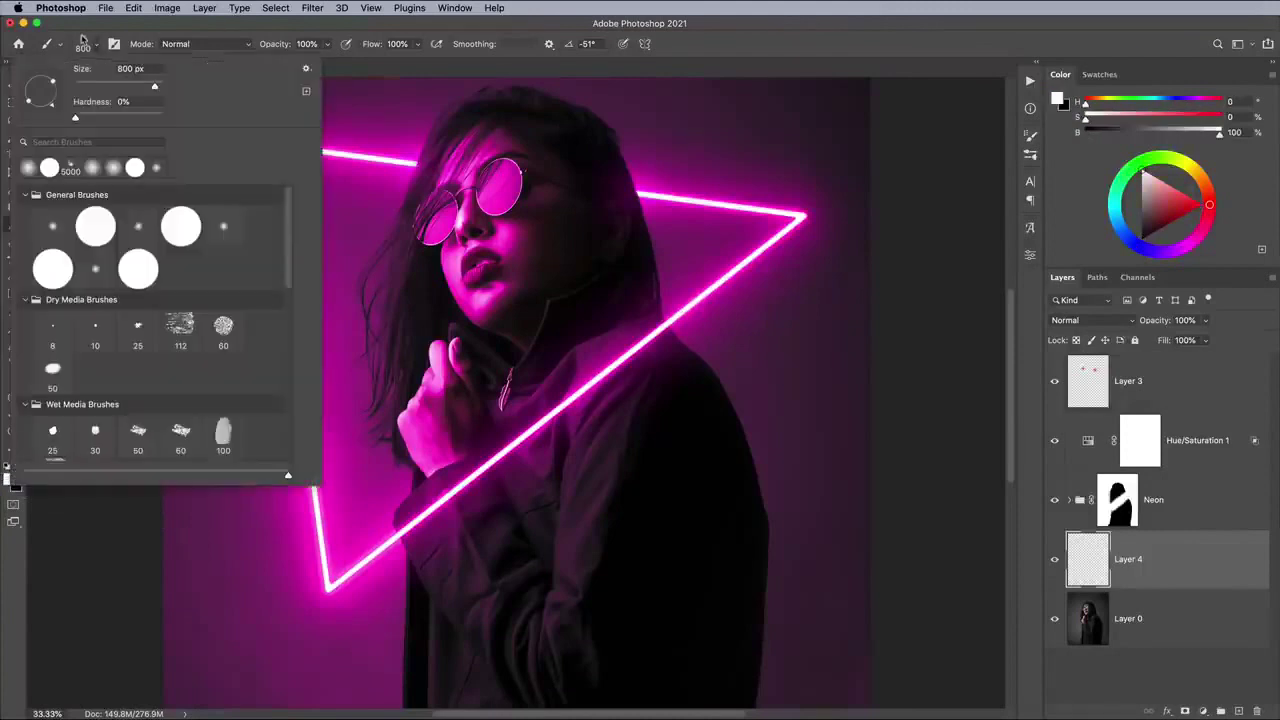
pyautogui.scroll(-5, 60, 250)
pyautogui.click(52, 316)
pyautogui.click(82, 44)
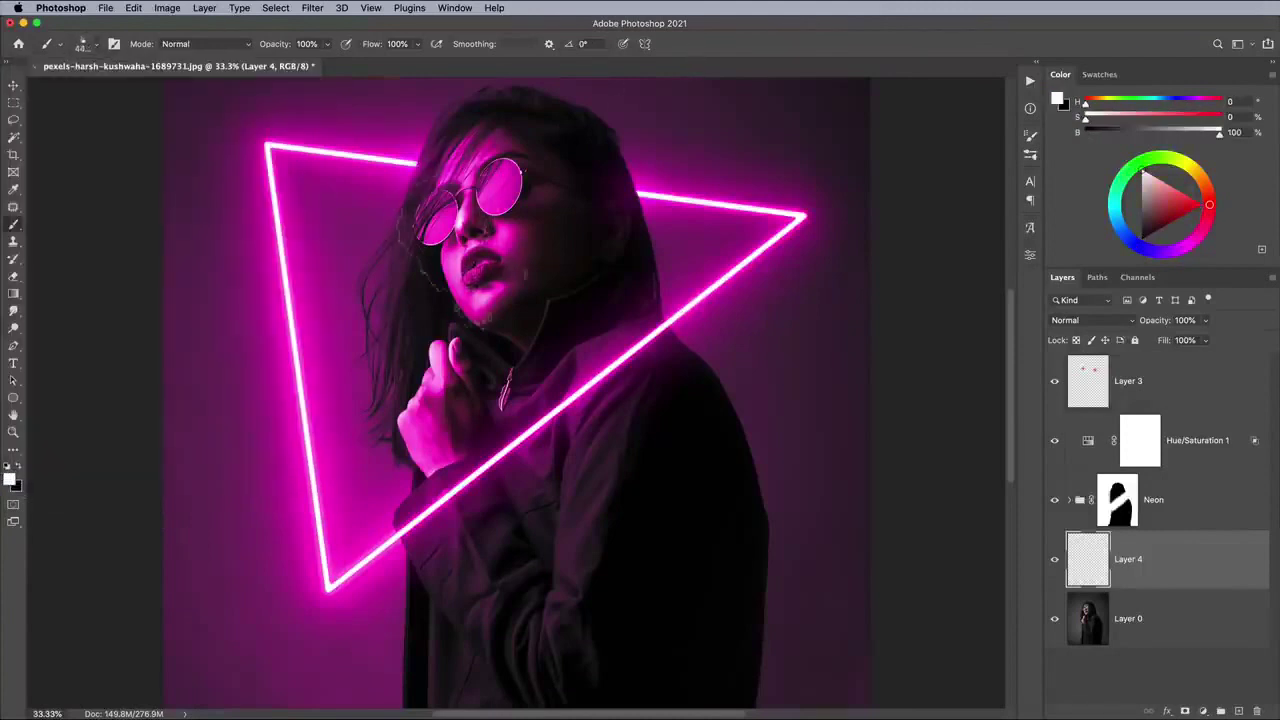
pyautogui.hotkey('ctrl', '-')
pyautogui.hotkey('ctrl', '-')
pyautogui.click(543, 545)
pyautogui.moveTo(400, 460); pyautogui.dragTo(680, 605)
pyautogui.click(620, 270)
pyautogui.click(400, 215)
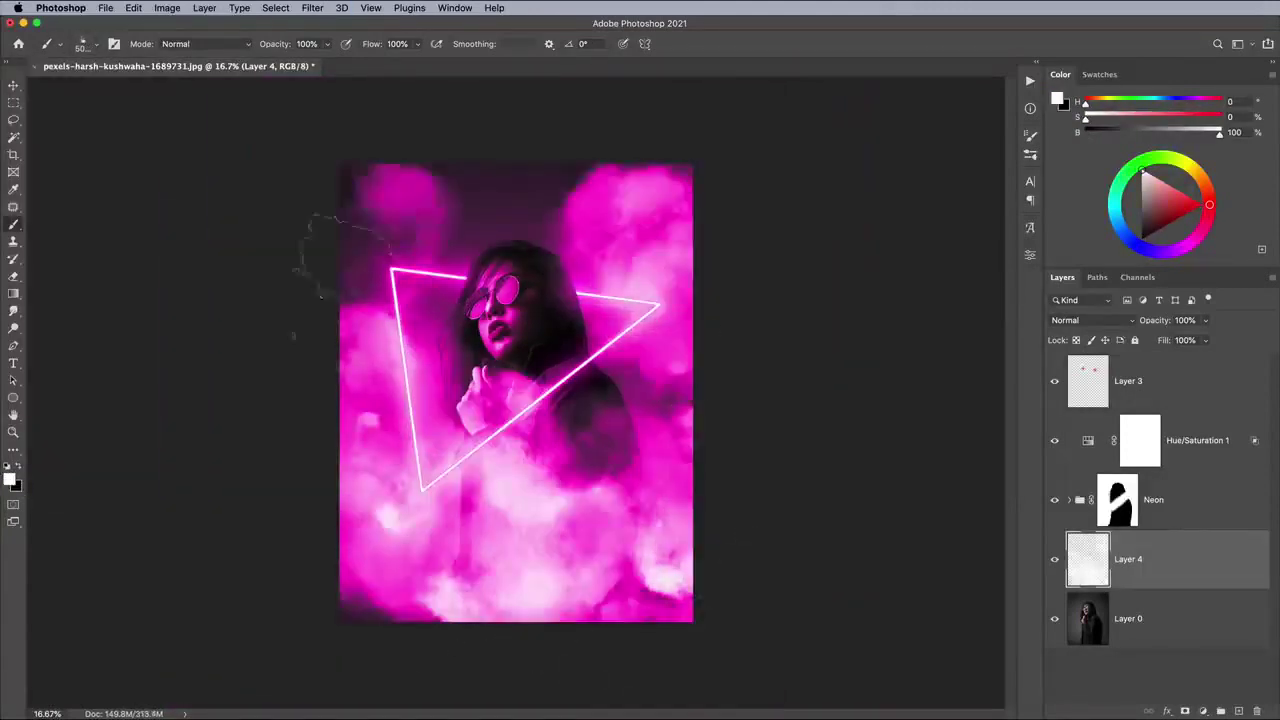
pyautogui.click(380, 380)
# Step: Add a layer mask and paint black at 55% flow to hide smoke over the woman and edges
pyautogui.click(1186, 712)
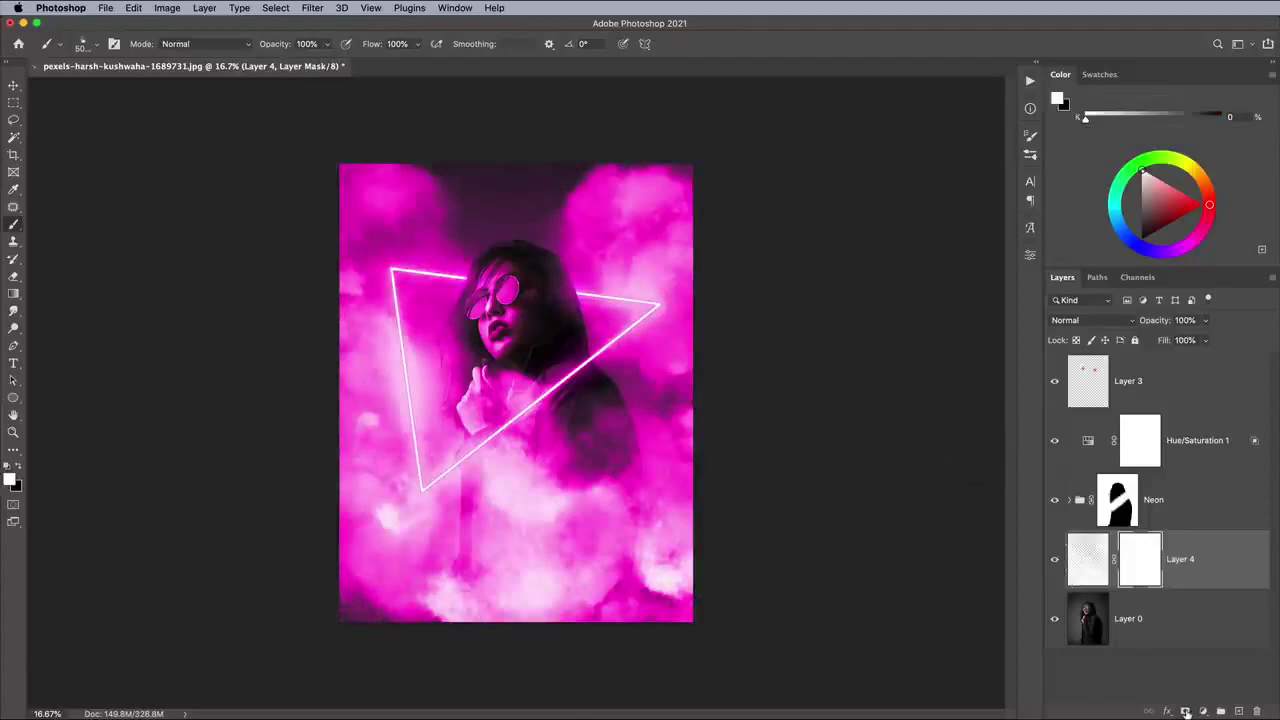
pyautogui.click(419, 44)
pyautogui.moveTo(412, 64); pyautogui.dragTo(392, 64)
pyautogui.moveTo(535, 212); pyautogui.dragTo(545, 275)
pyautogui.press('x')
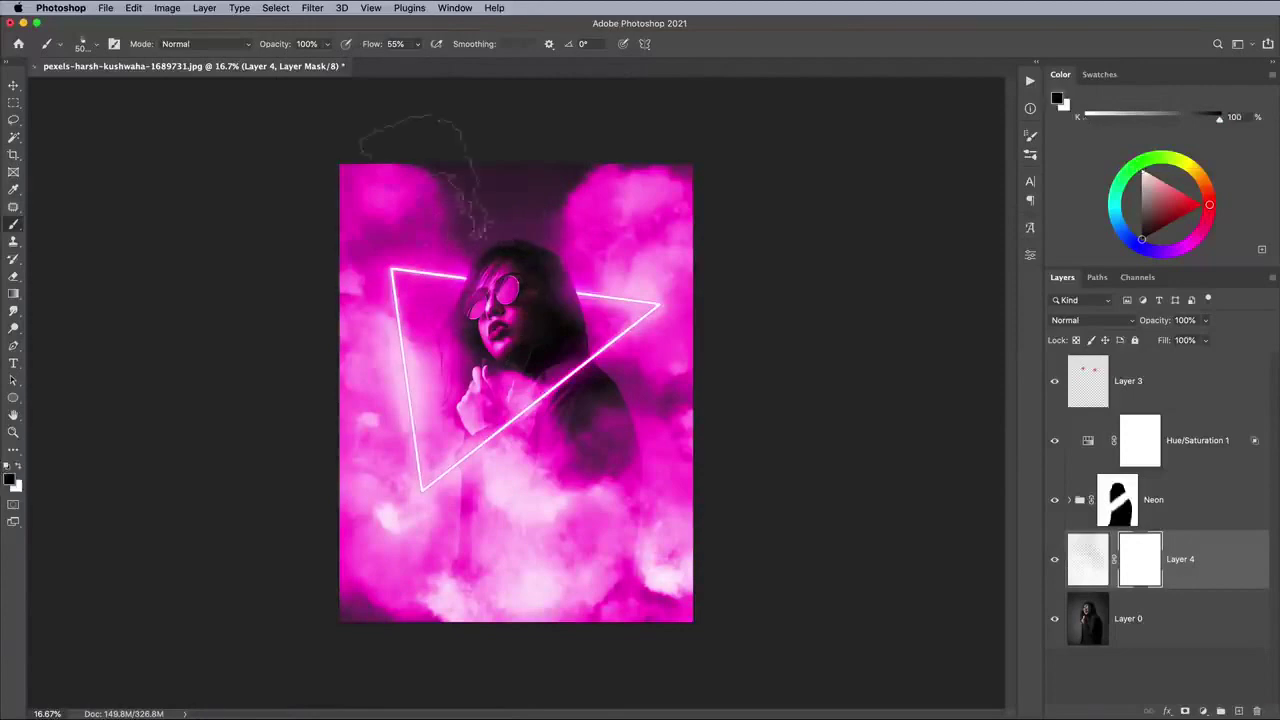
pyautogui.moveTo(400, 220); pyautogui.dragTo(600, 560)
pyautogui.moveTo(620, 250); pyautogui.dragTo(380, 400)
pyautogui.moveTo(600, 300)
pyautogui.mouseDown()
pyautogui.moveTo(620, 560)
pyautogui.moveTo(360, 420)
pyautogui.mouseUp()
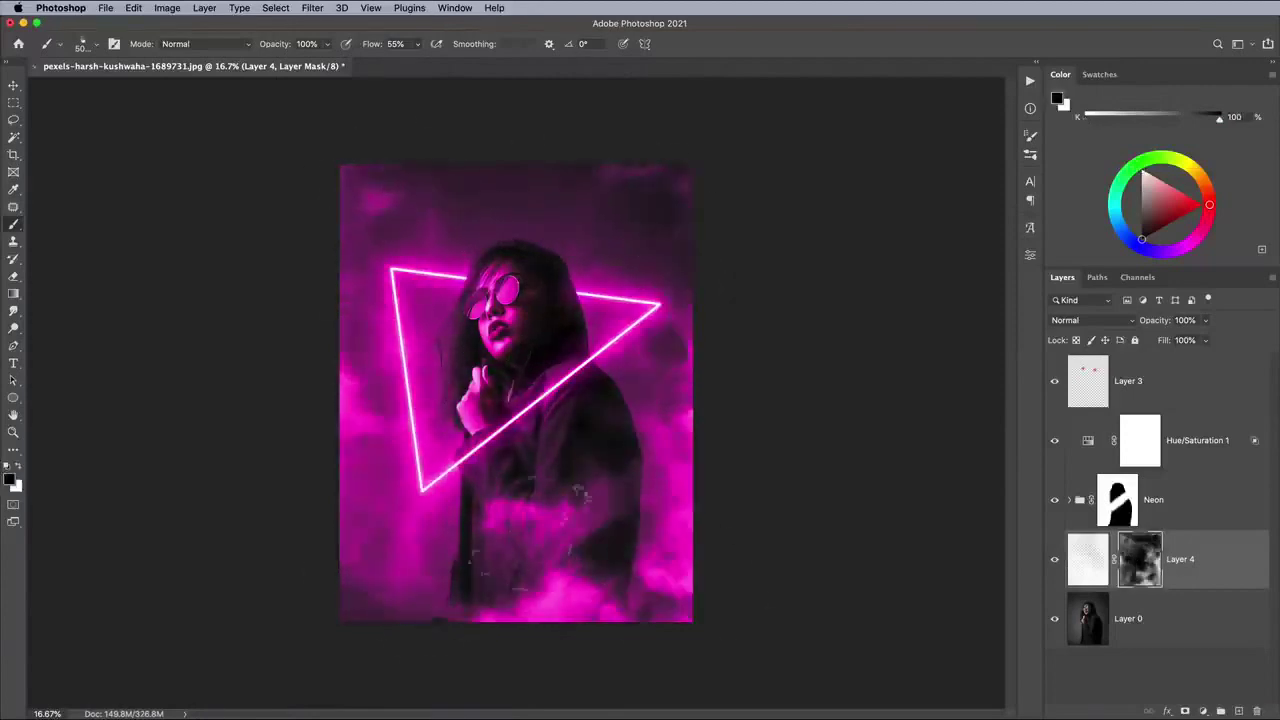
pyautogui.moveTo(470, 600); pyautogui.dragTo(630, 600)
pyautogui.moveTo(680, 560); pyautogui.dragTo(580, 540)
pyautogui.moveTo(350, 410); pyautogui.dragTo(380, 440)
pyautogui.moveTo(534, 524); pyautogui.dragTo(600, 600)
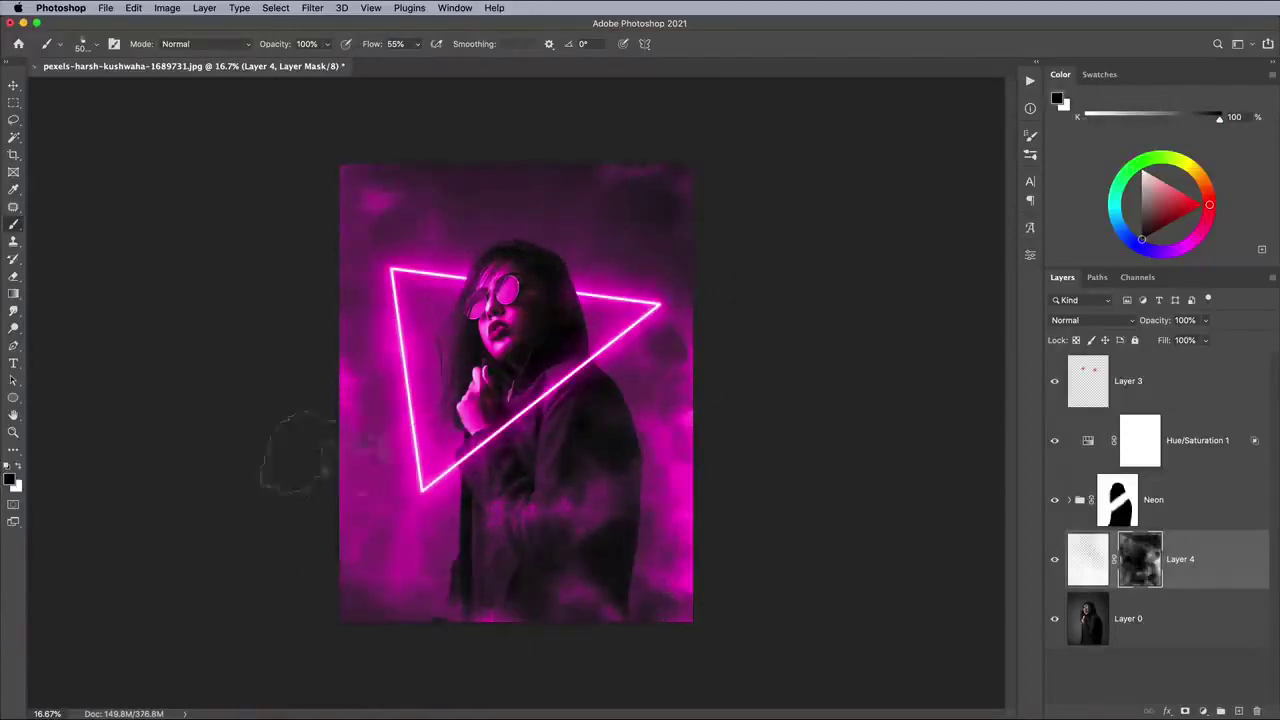
pyautogui.moveTo(600, 550); pyautogui.dragTo(690, 390)
pyautogui.moveTo(560, 490); pyautogui.dragTo(690, 500)
pyautogui.moveTo(190, 295)
pyautogui.mouseDown()
pyautogui.moveTo(585, 585)
pyautogui.moveTo(600, 630)
pyautogui.mouseUp()
pyautogui.press('x')
pyautogui.press('x')
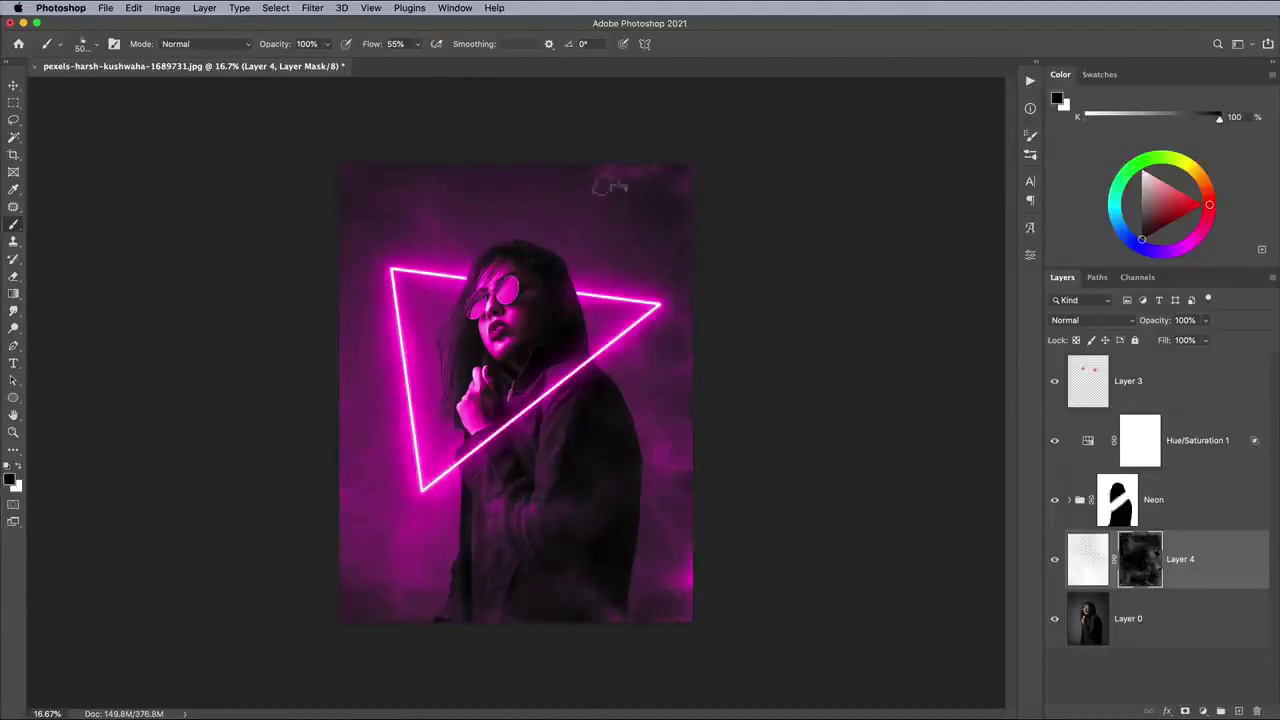
# Step: Lower the smoke layer's opacity to 70%
pyautogui.hotkey('ctrl', '+')
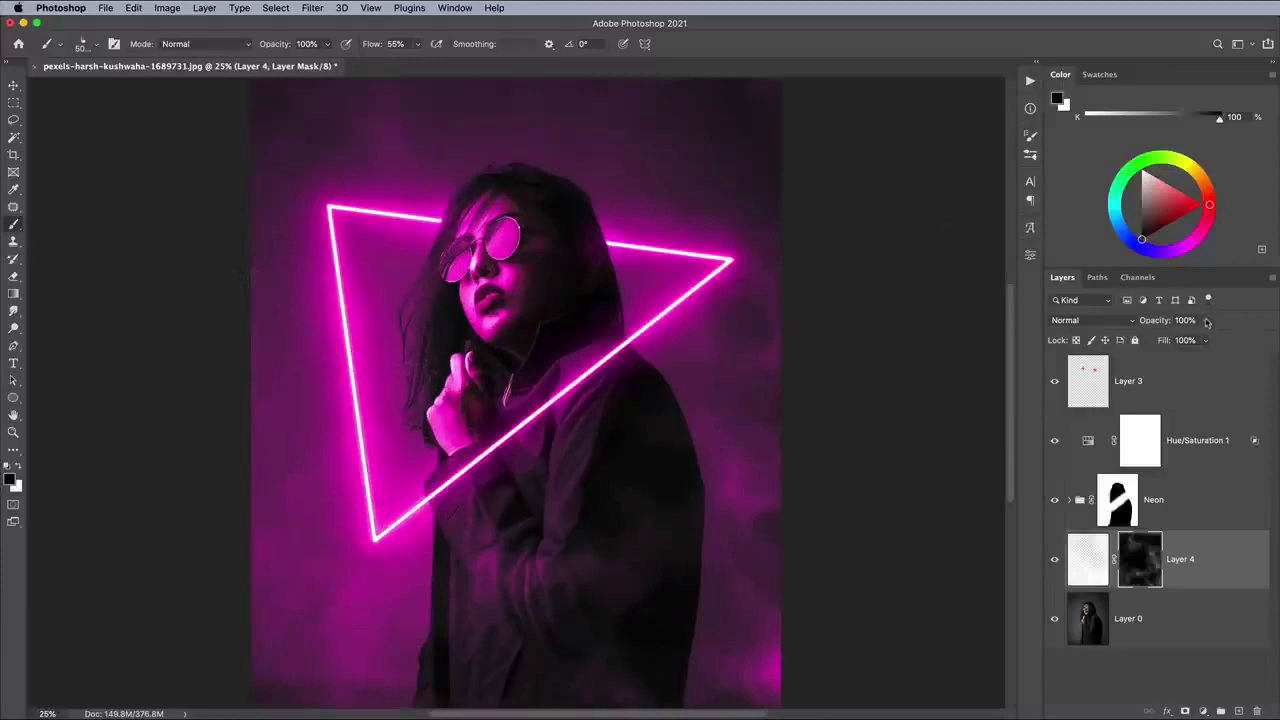
pyautogui.click(1206, 321)
pyautogui.moveTo(1205, 339)
pyautogui.mouseDown()
pyautogui.moveTo(1163, 340)
pyautogui.moveTo(1176, 340)
pyautogui.mouseUp()
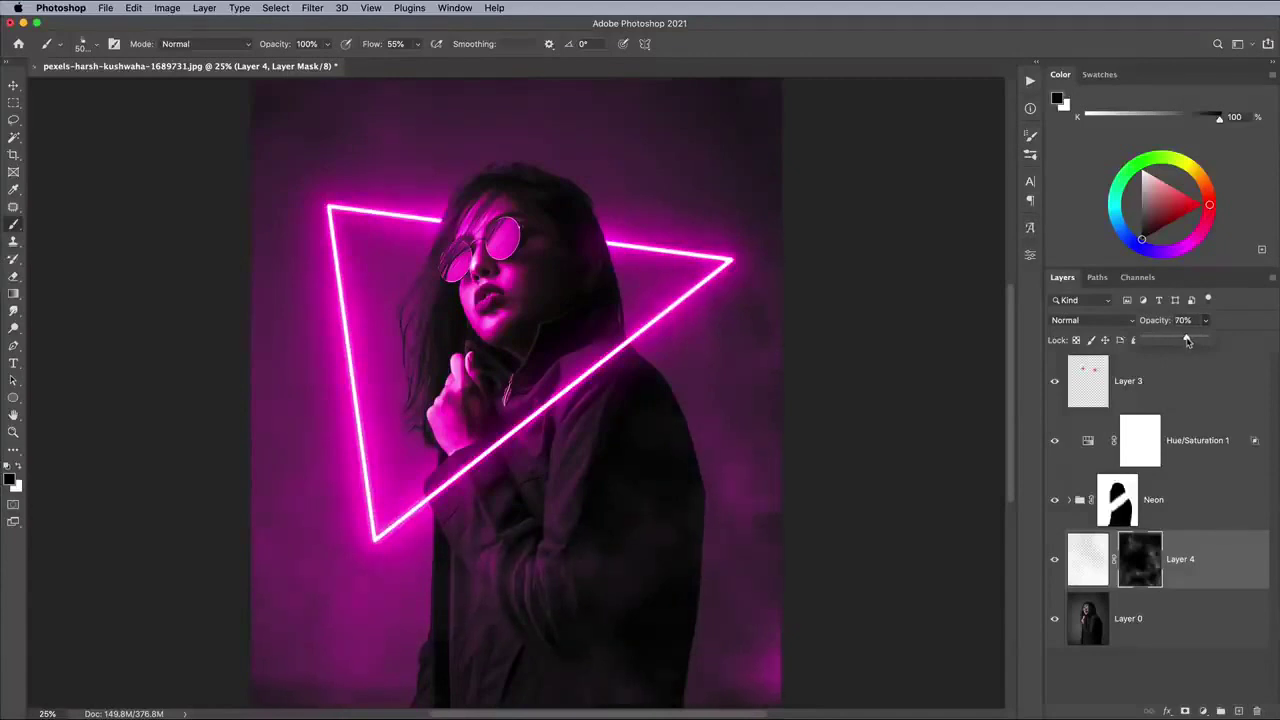
pyautogui.click(1190, 385)
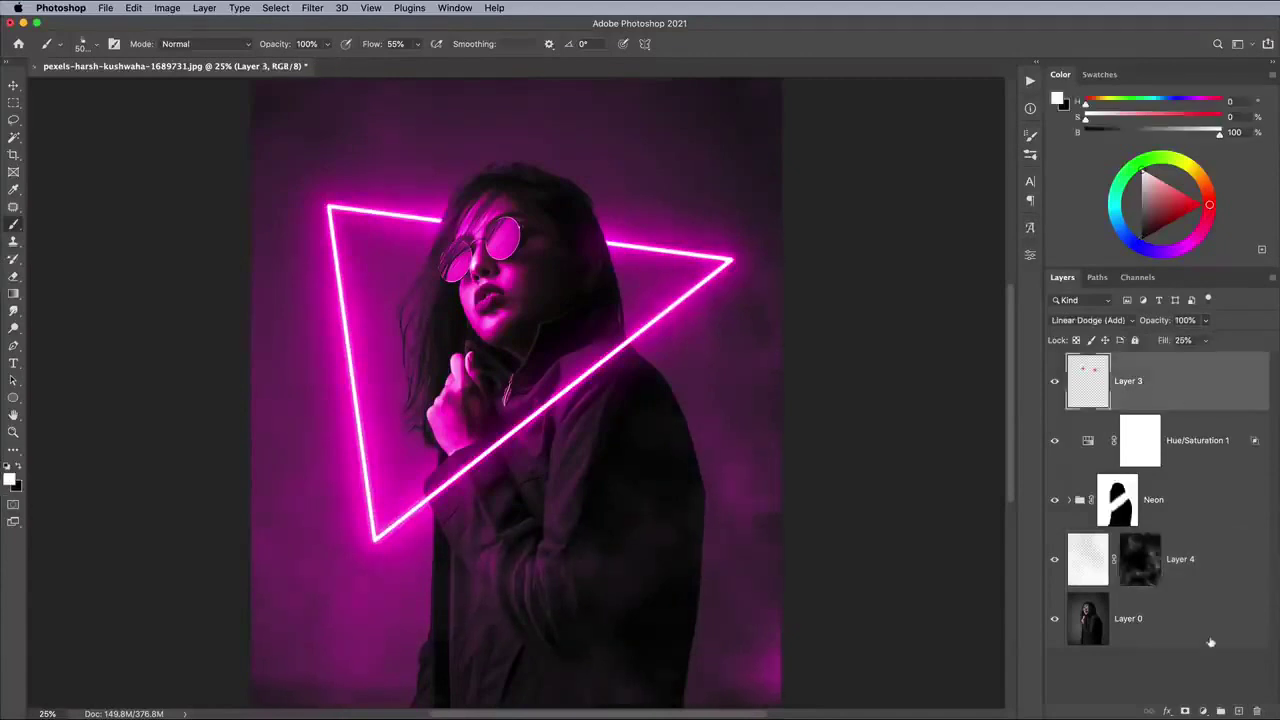
# Step: On a new Layer 5, paint saturated blue over the image with a soft round brush
pyautogui.click(1240, 711)
pyautogui.click(80, 44)
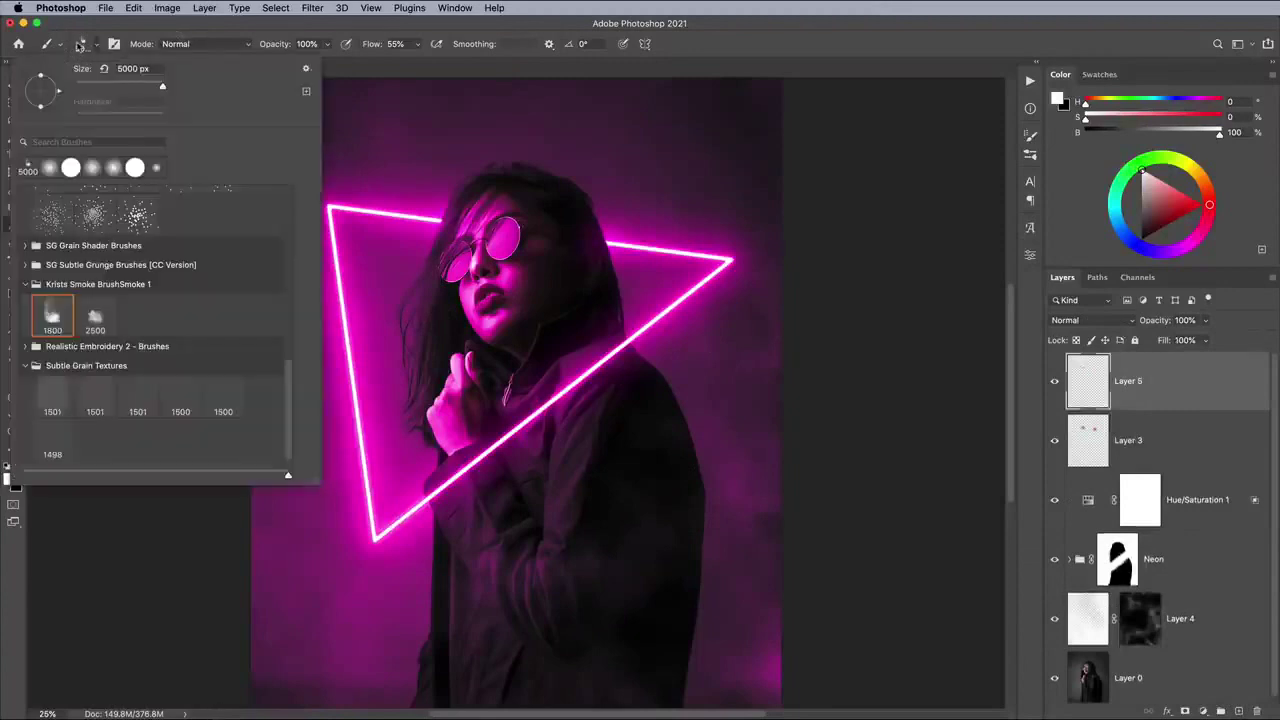
pyautogui.click(49, 167)
pyautogui.press('Return')
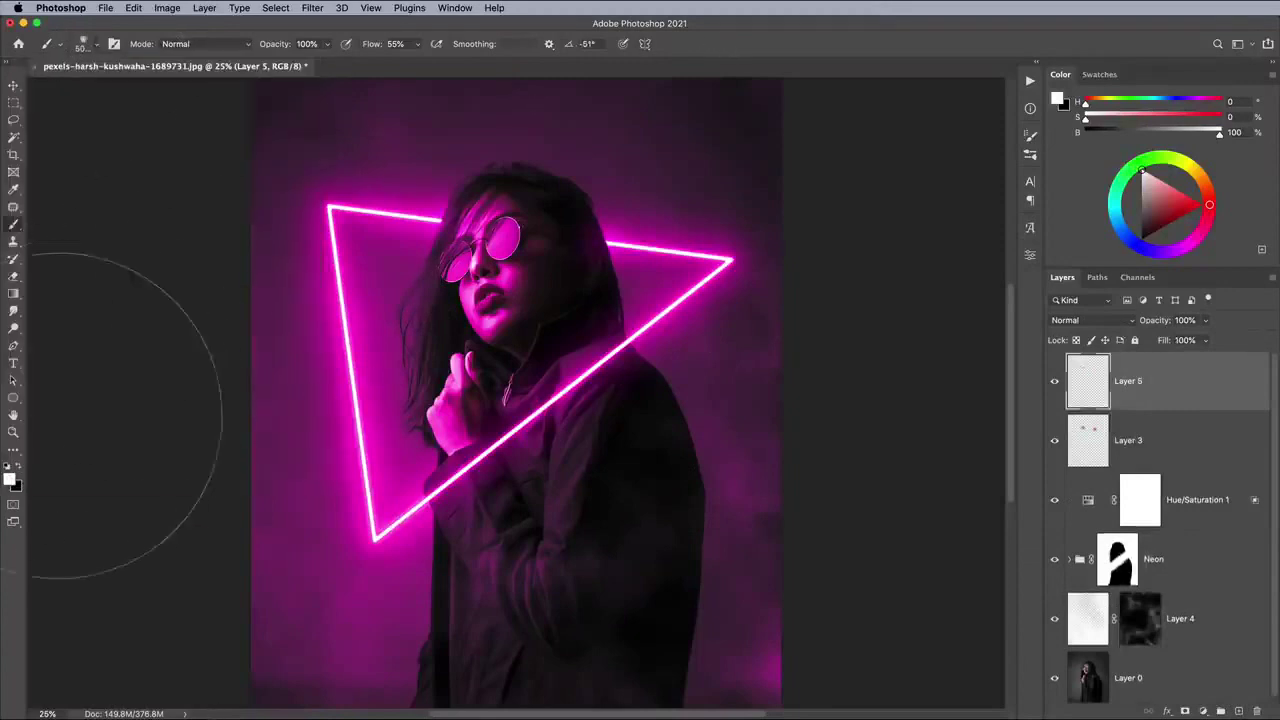
pyautogui.click(11, 482)
pyautogui.click(717, 157)
pyautogui.click(701, 106)
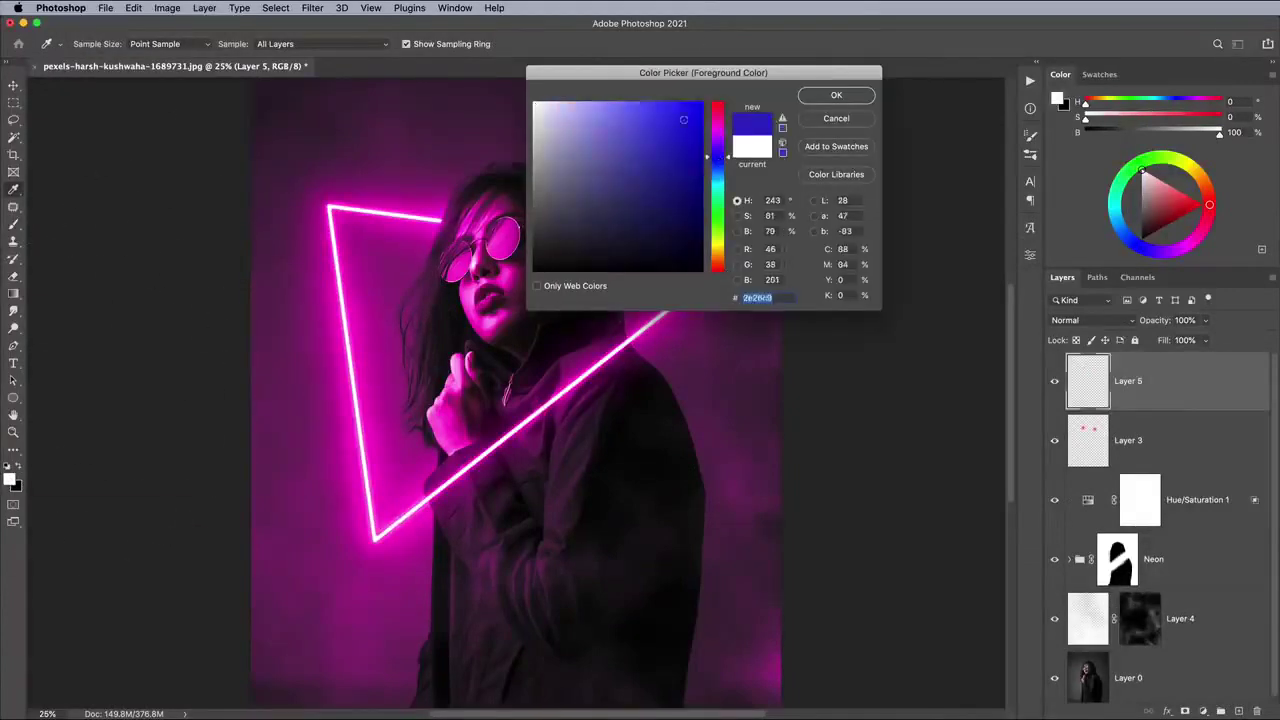
pyautogui.click(836, 95)
pyautogui.hotkey('ctrl', '-')
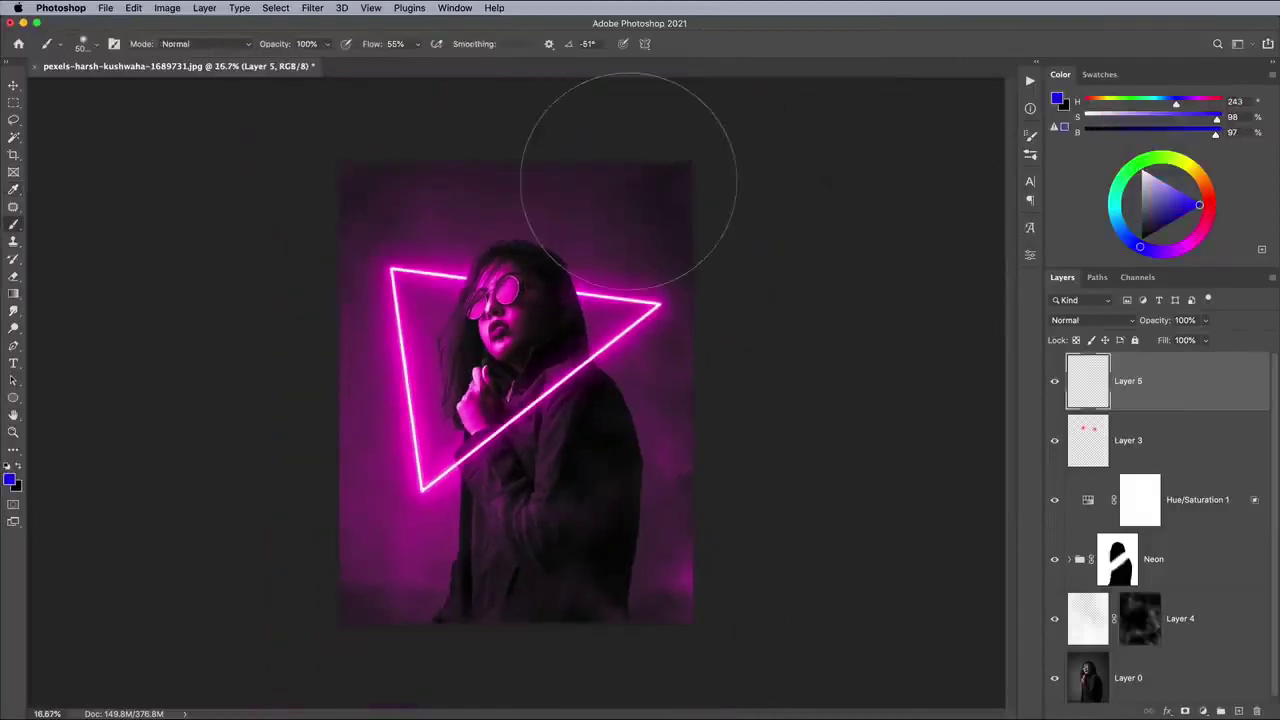
pyautogui.moveTo(630, 166); pyautogui.dragTo(680, 590)
pyautogui.moveTo(415, 575); pyautogui.dragTo(686, 380)
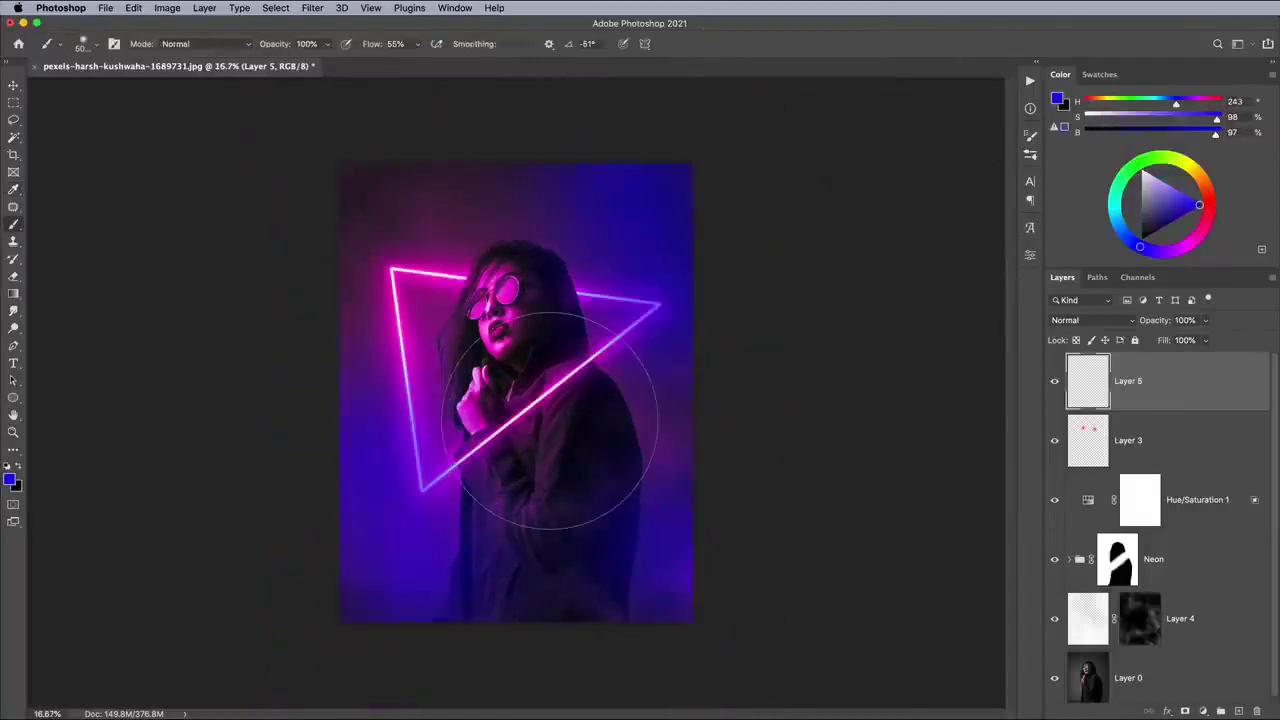
# Step: Blend Layer 5 in Soft Light at about 36% opacity
pyautogui.click(1082, 320)
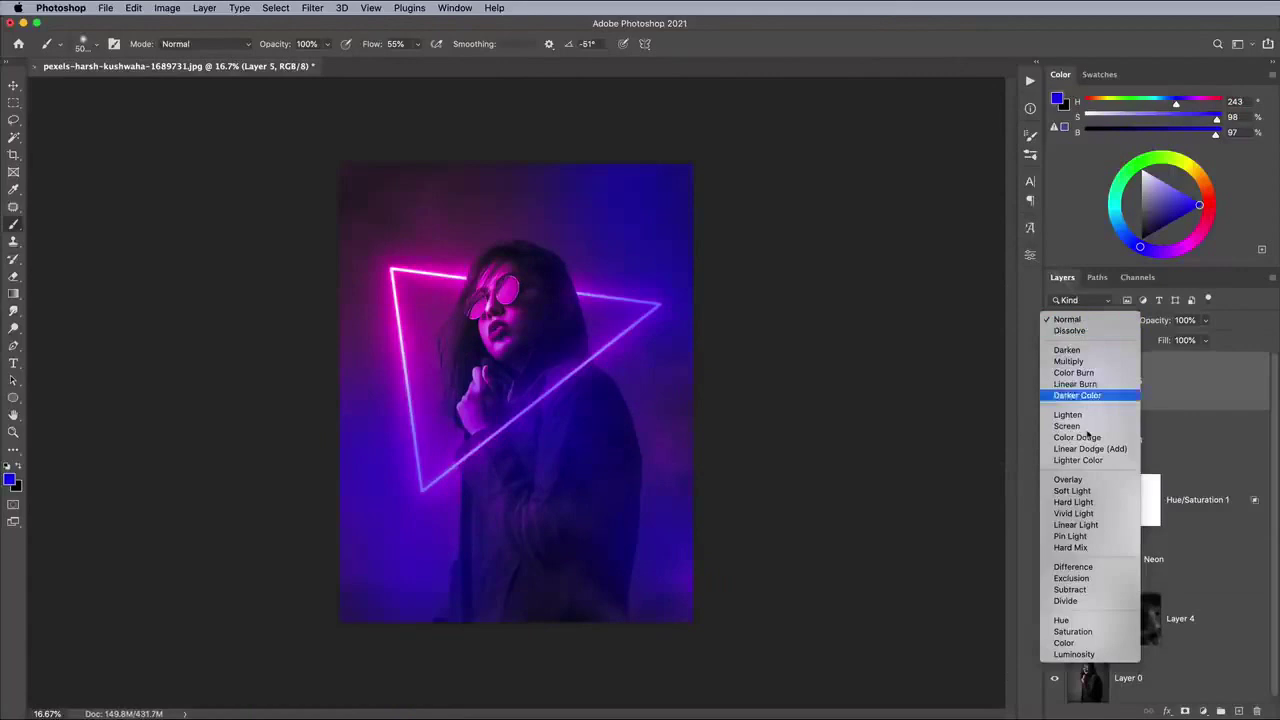
pyautogui.click(1080, 487)
pyautogui.click(1205, 320)
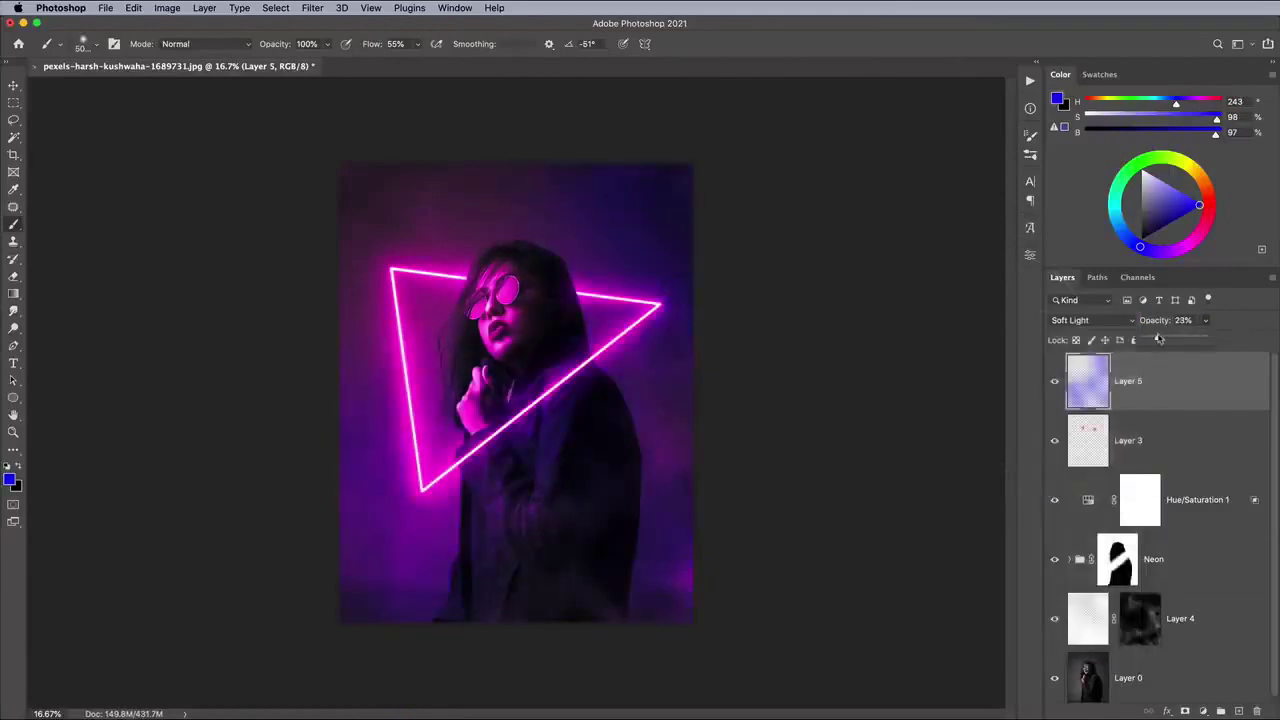
pyautogui.moveTo(1158, 340); pyautogui.dragTo(1162, 340)
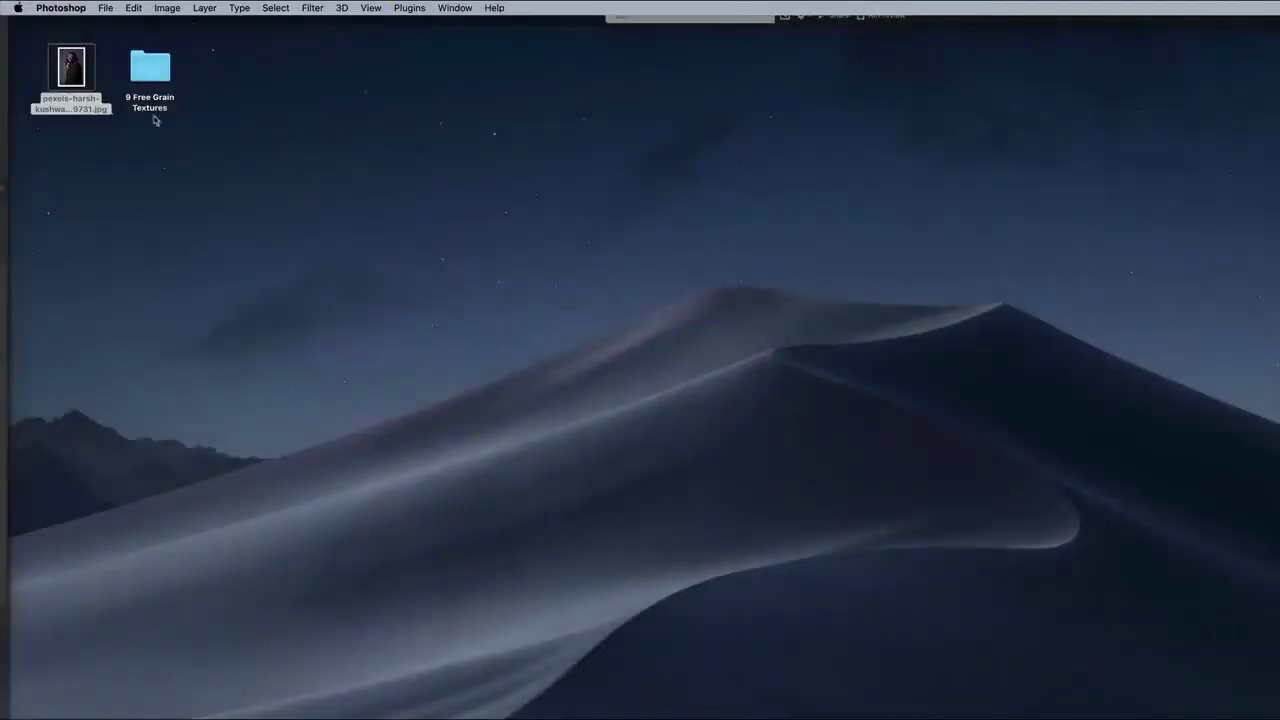
# Step: Open 9 Free Grain Textures > PNG > Grain-Texture-08.png with Adobe Photoshop 2021
pyautogui.doubleClick(158, 90)
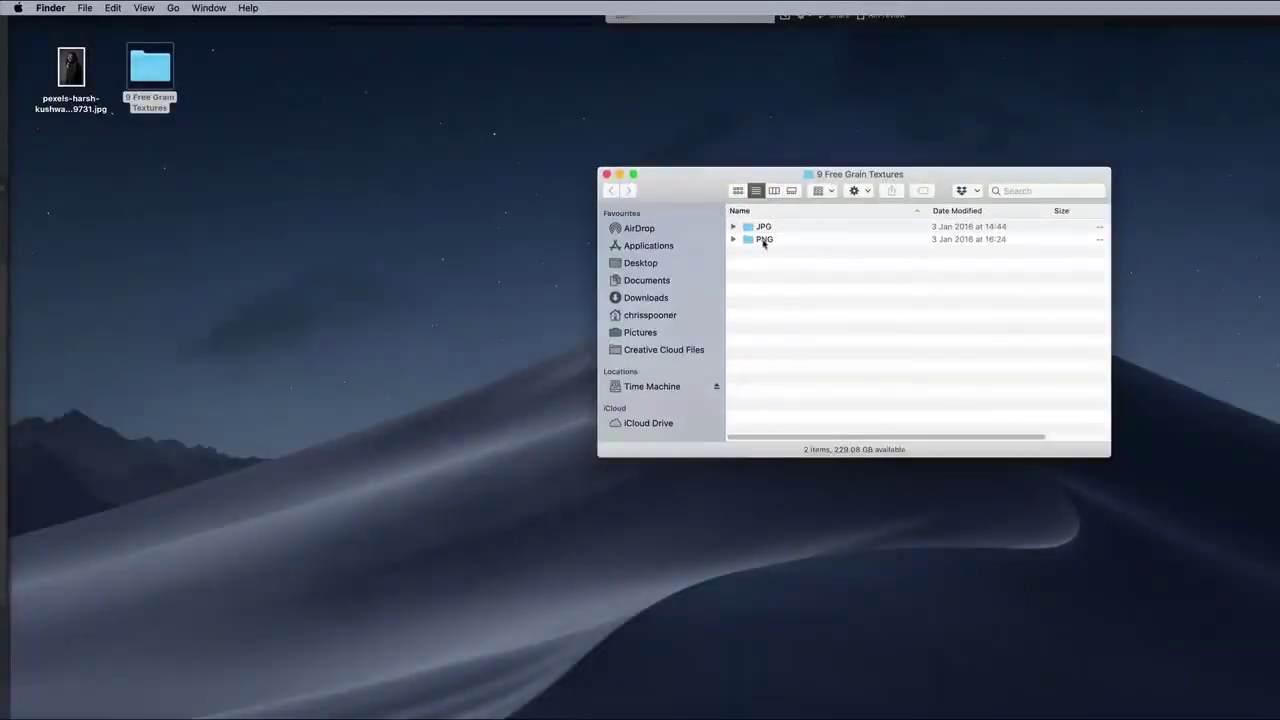
pyautogui.doubleClick(764, 240)
pyautogui.rightClick(801, 317)
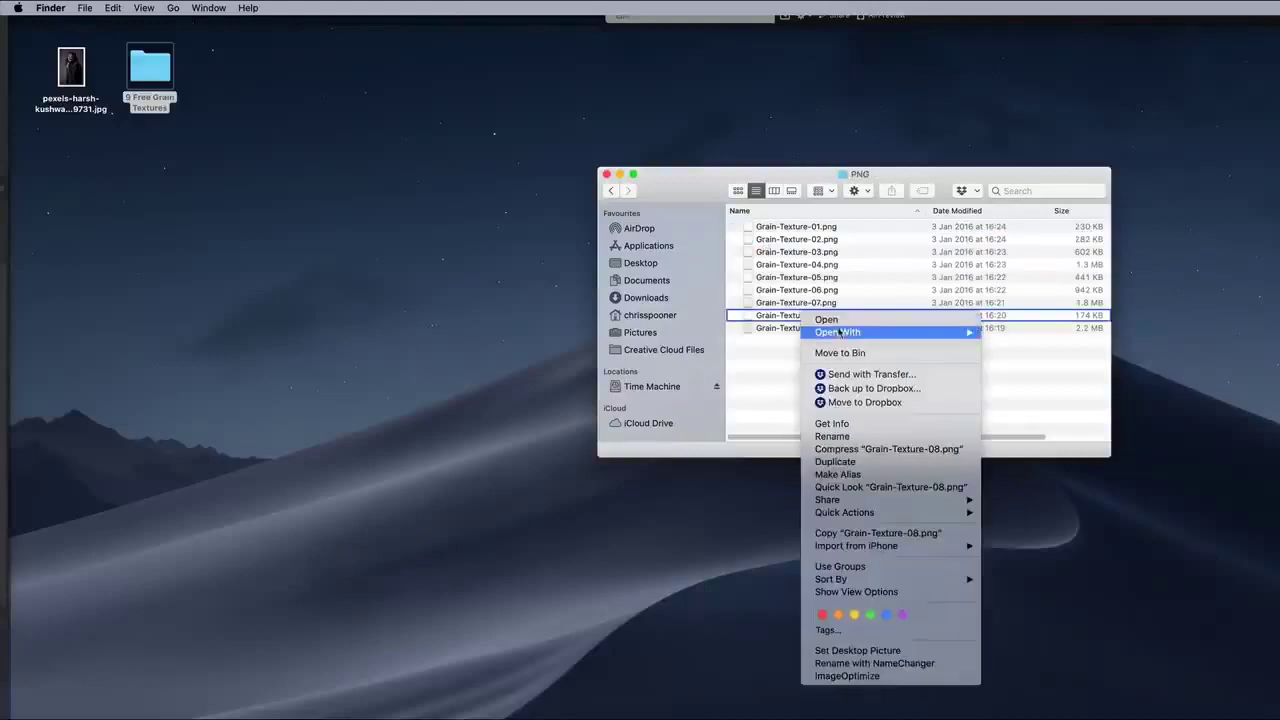
pyautogui.click(1013, 368)
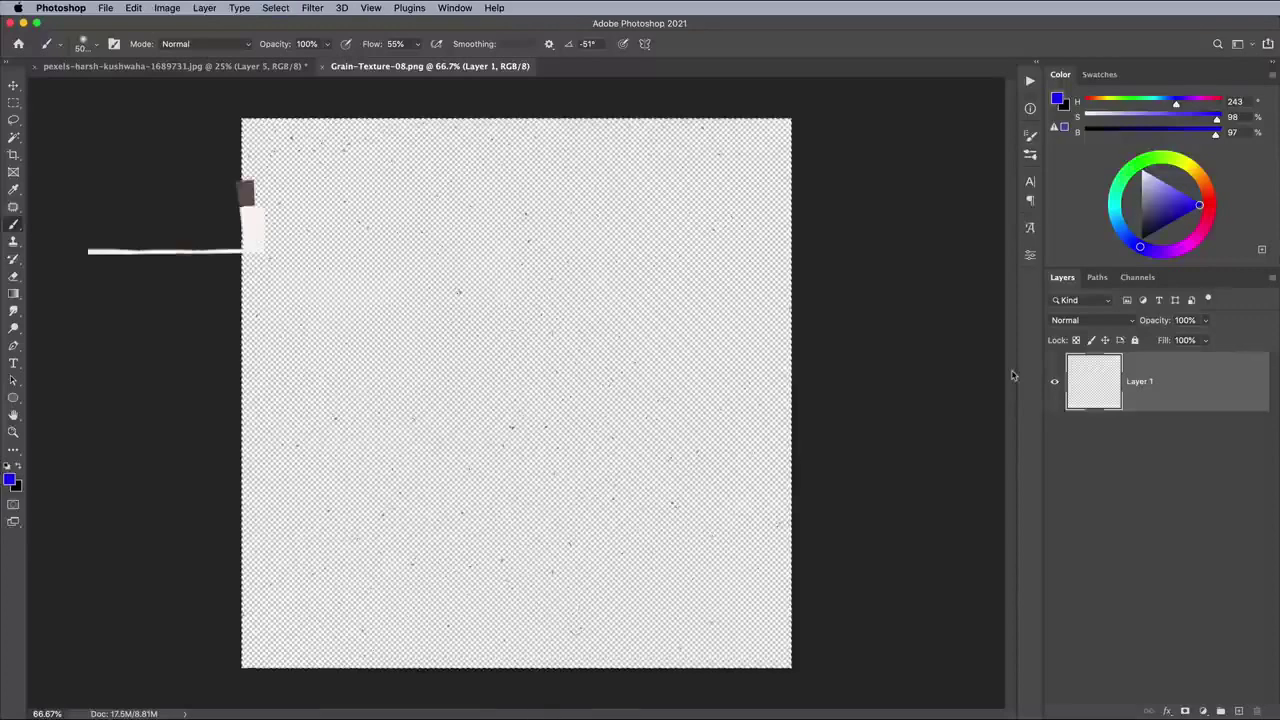
# Step: Copy the grain texture into the portrait as a new layer and invert it
pyautogui.hotkey('ctrl', 'a')
pyautogui.hotkey('ctrl', 'c')
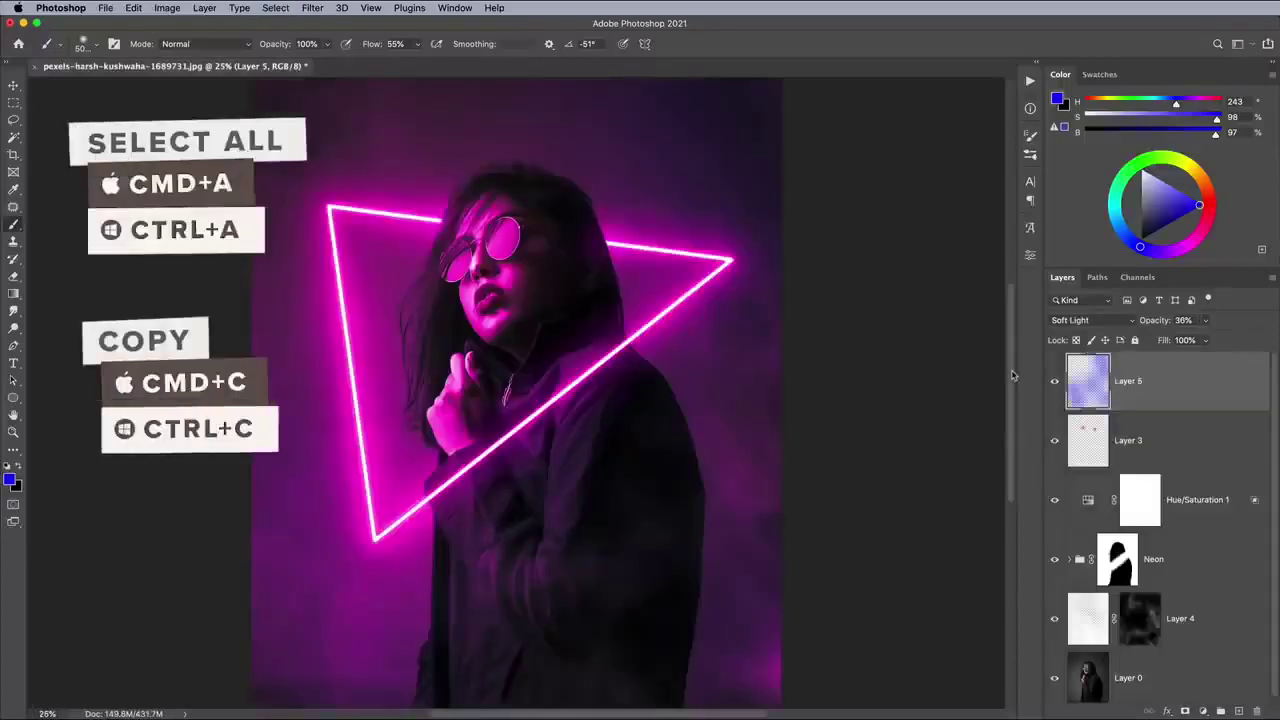
pyautogui.hotkey('ctrl', 'w')
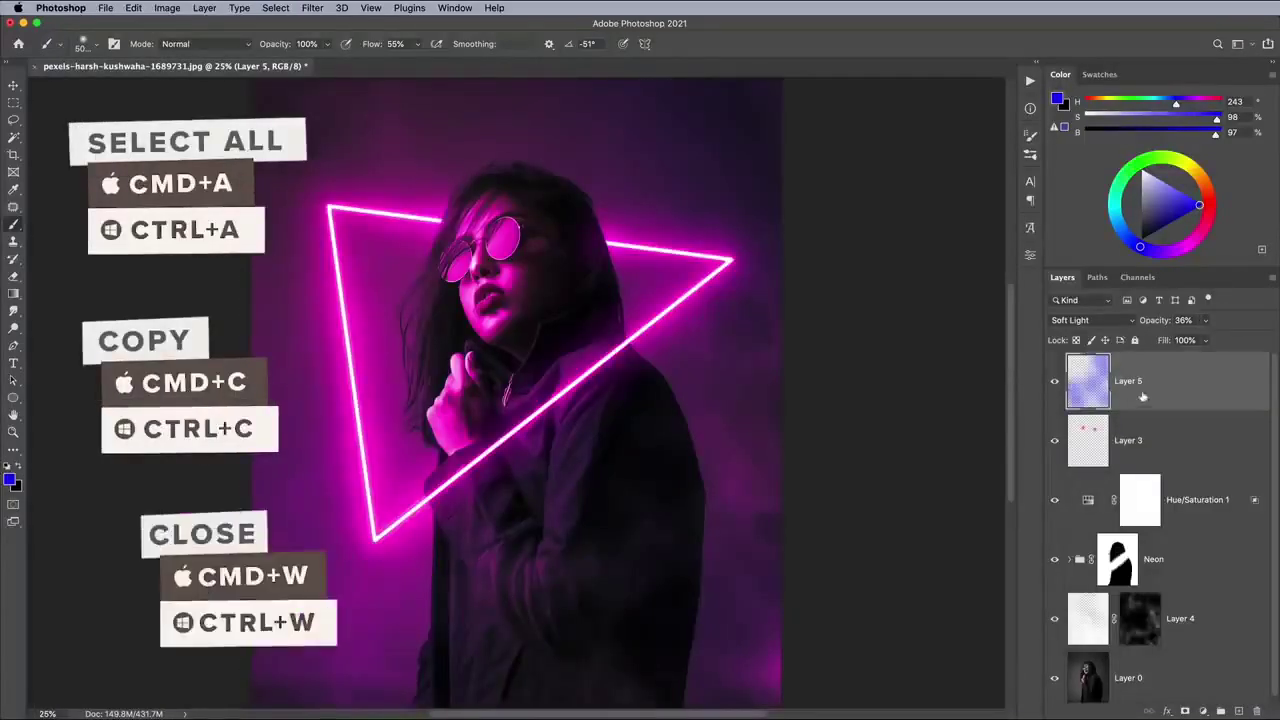
pyautogui.hotkey('ctrl', 'v')
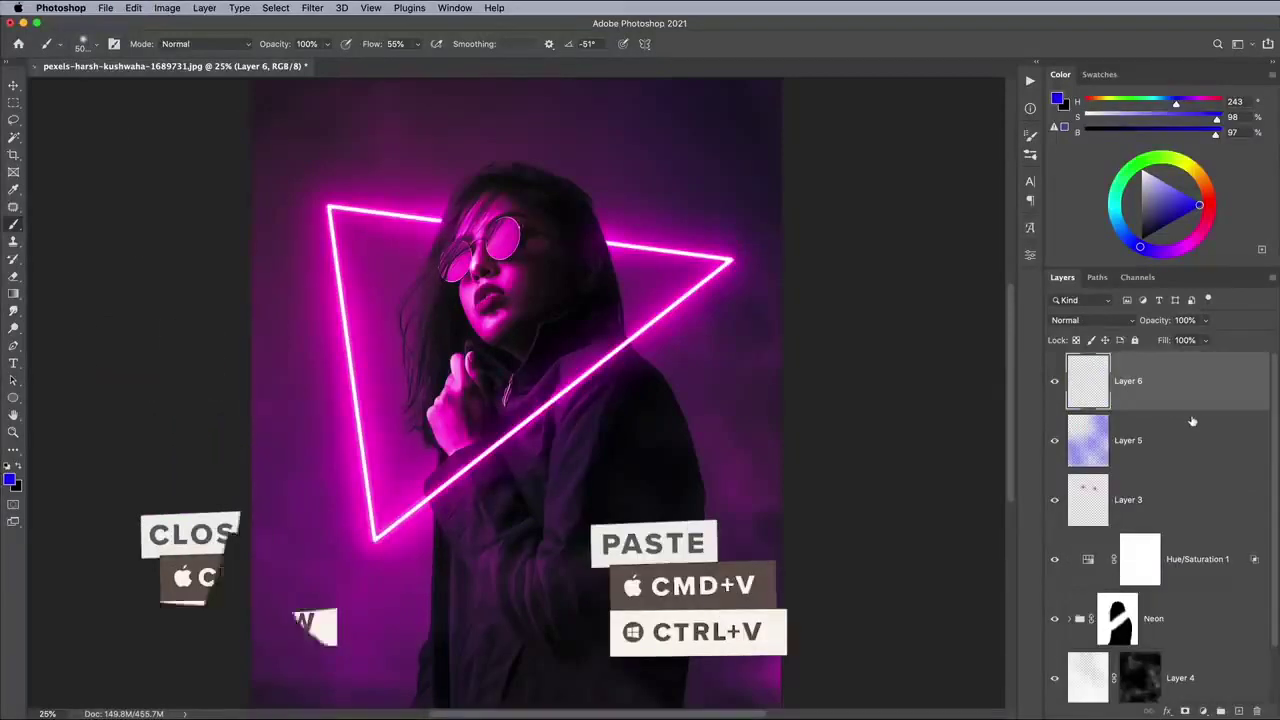
pyautogui.hotkey('ctrl', 'i')
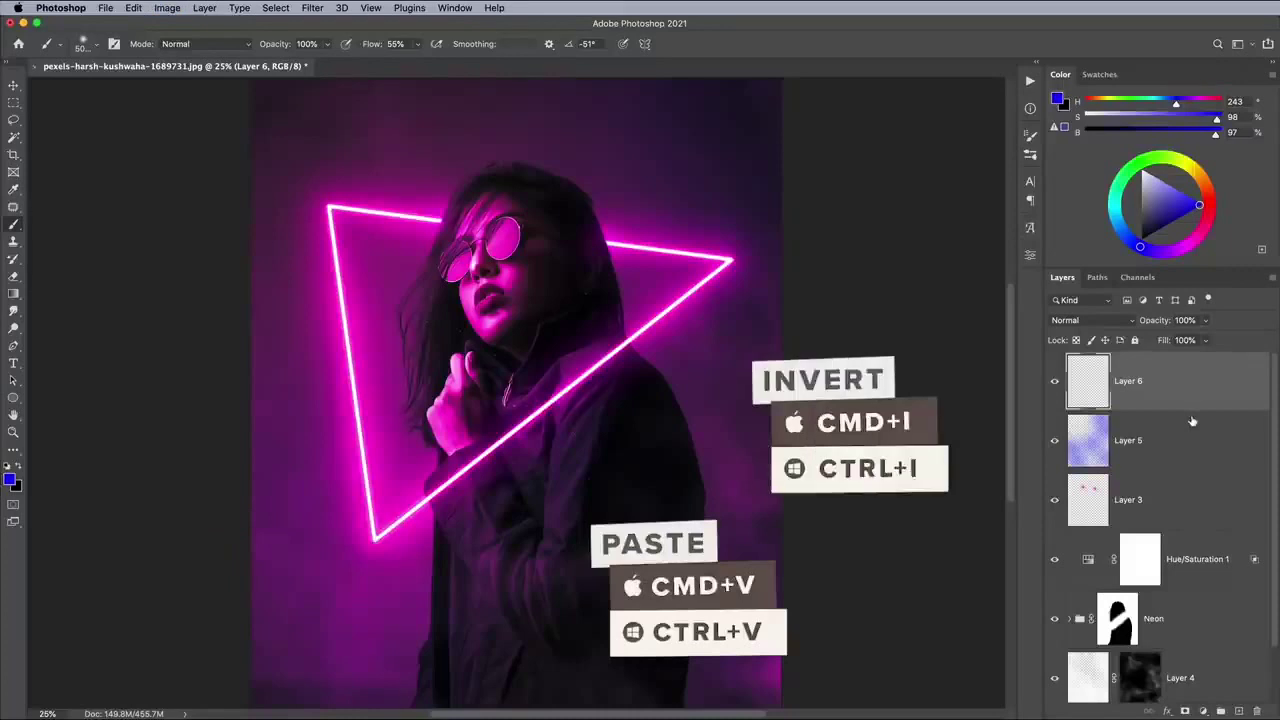
# Step: Scale the inverted grain texture to cover the whole canvas
pyautogui.hotkey('ctrl', 't')
pyautogui.hotkey('ctrl', '-')
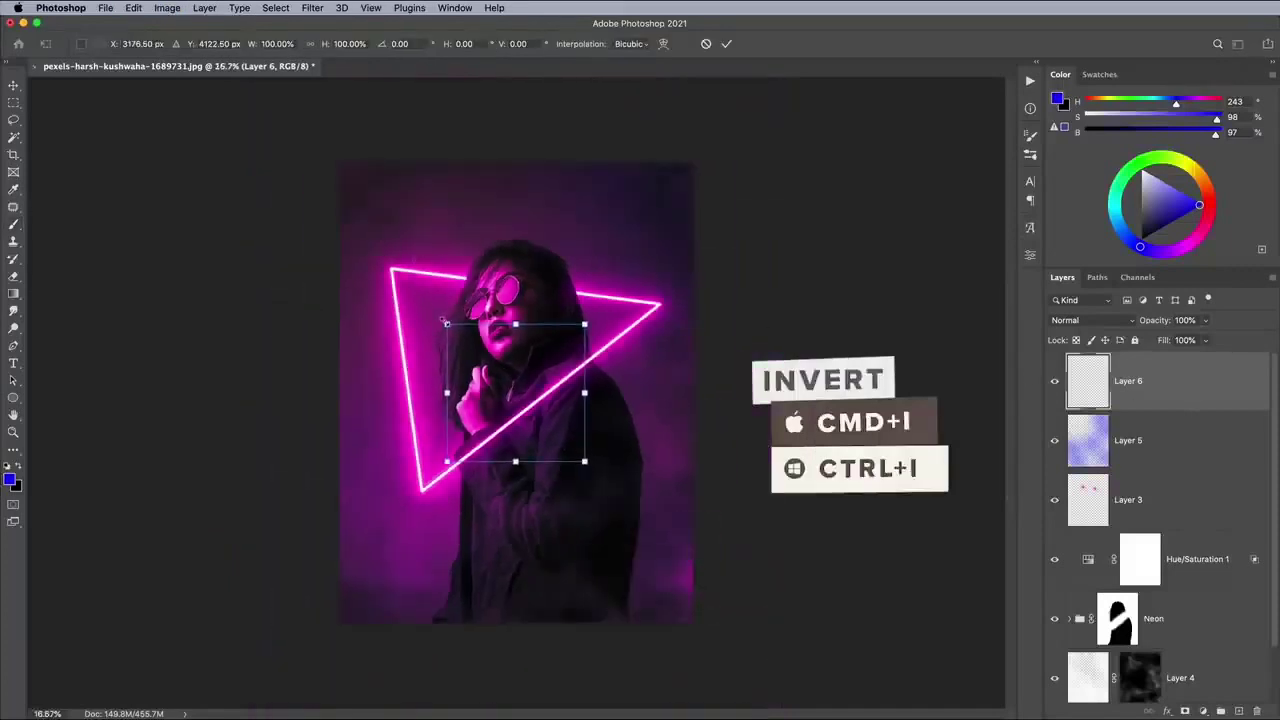
pyautogui.moveTo(446, 324); pyautogui.dragTo(337, 161)
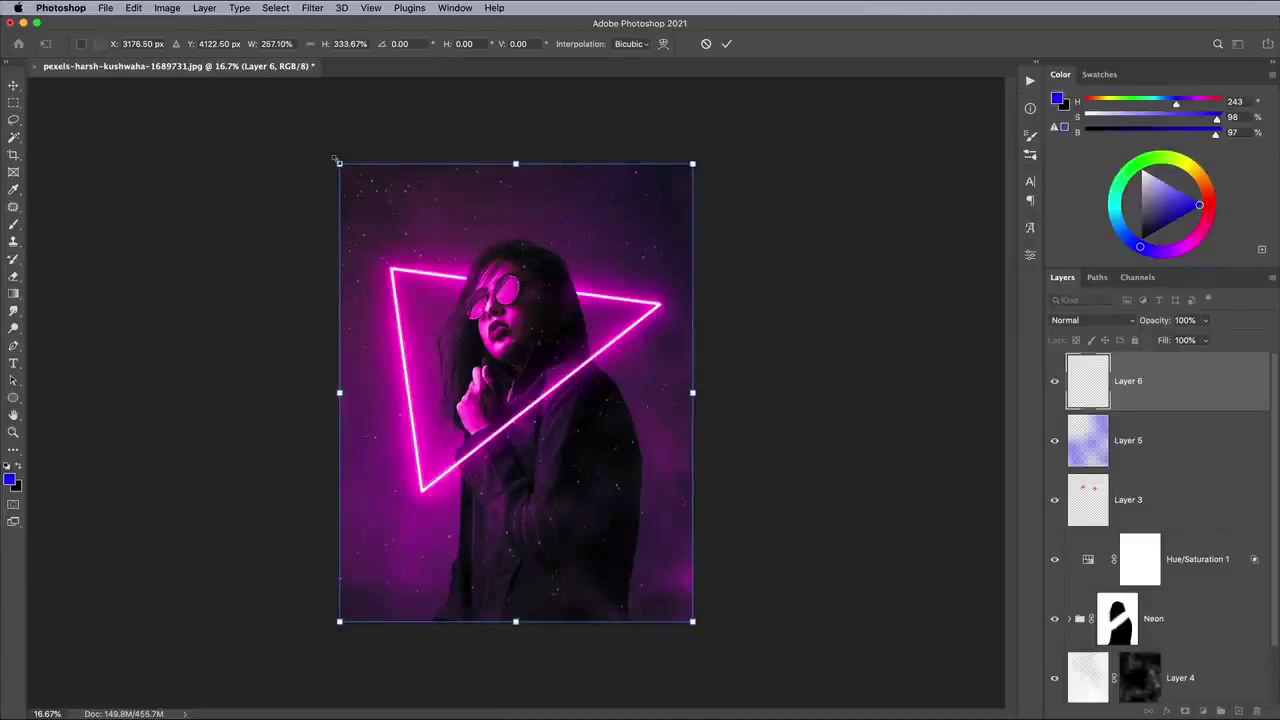
pyautogui.press('Return')
pyautogui.press('b')
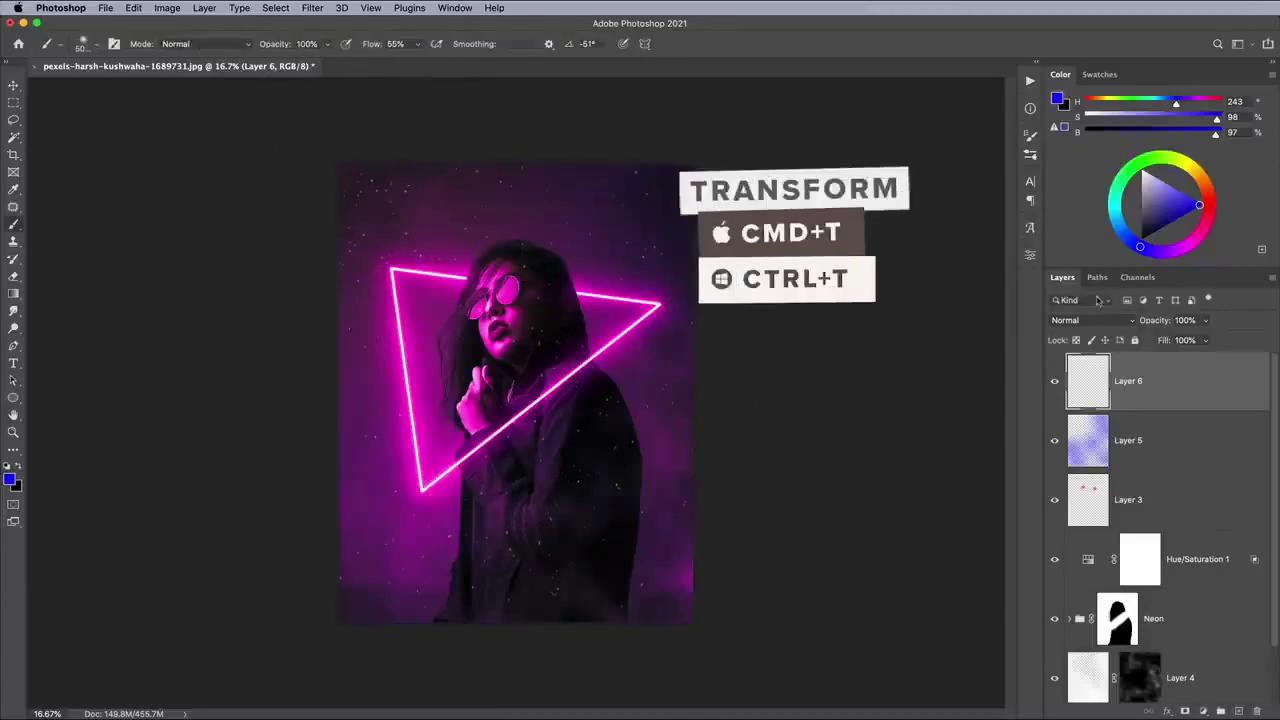
# Step: Blend the grain Layer 6 in Color Dodge at about 63% fill
pyautogui.click(1097, 319)
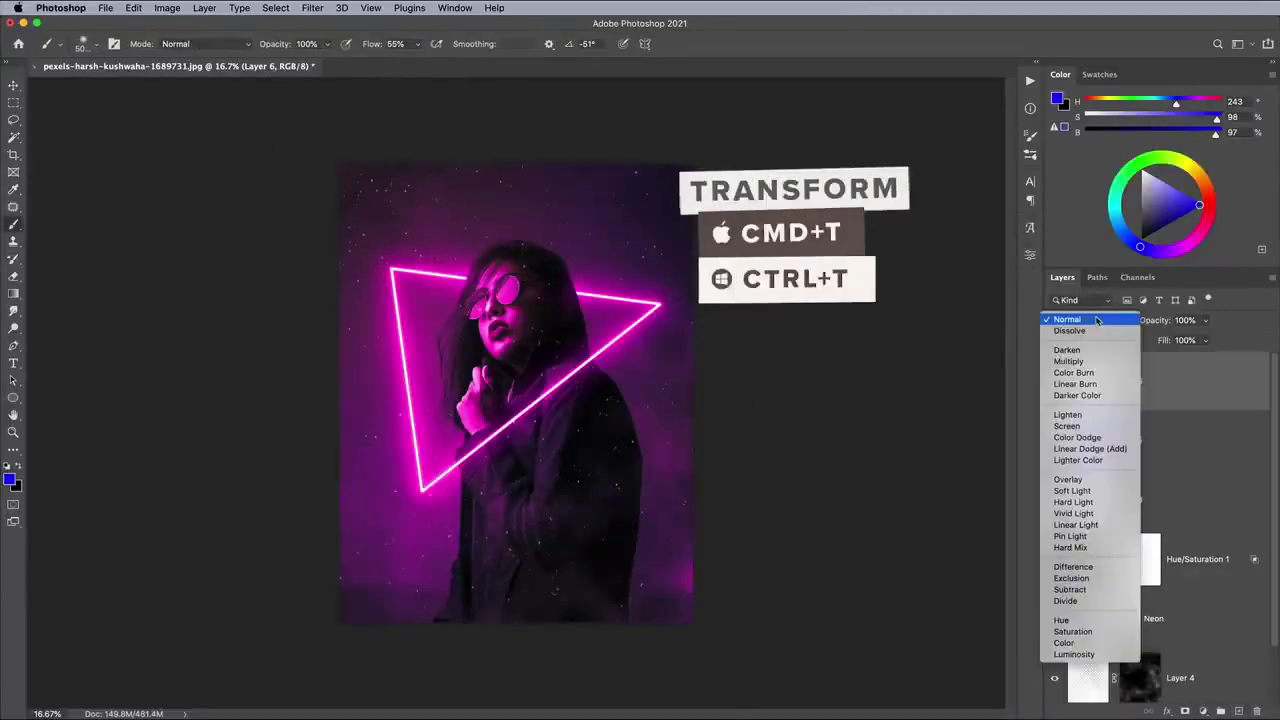
pyautogui.click(1087, 438)
pyautogui.hotkey('ctrl', '+')
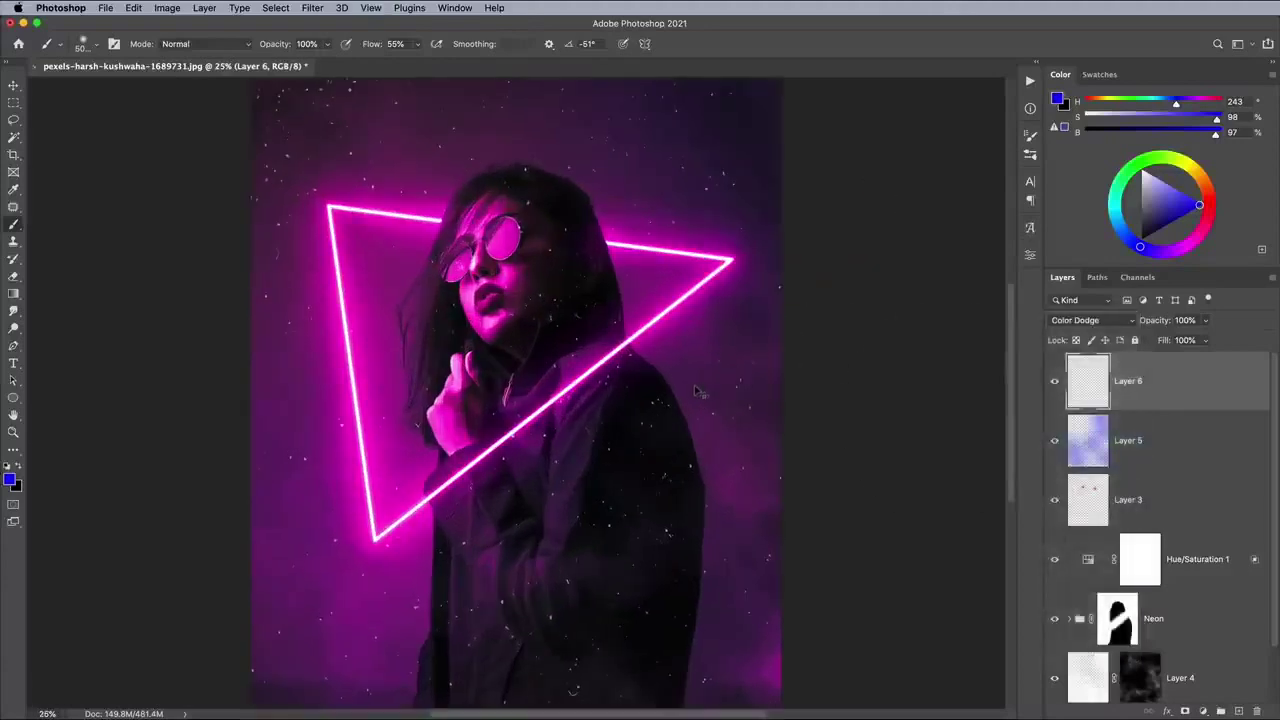
pyautogui.click(1205, 340)
pyautogui.moveTo(1164, 360); pyautogui.dragTo(1176, 358)
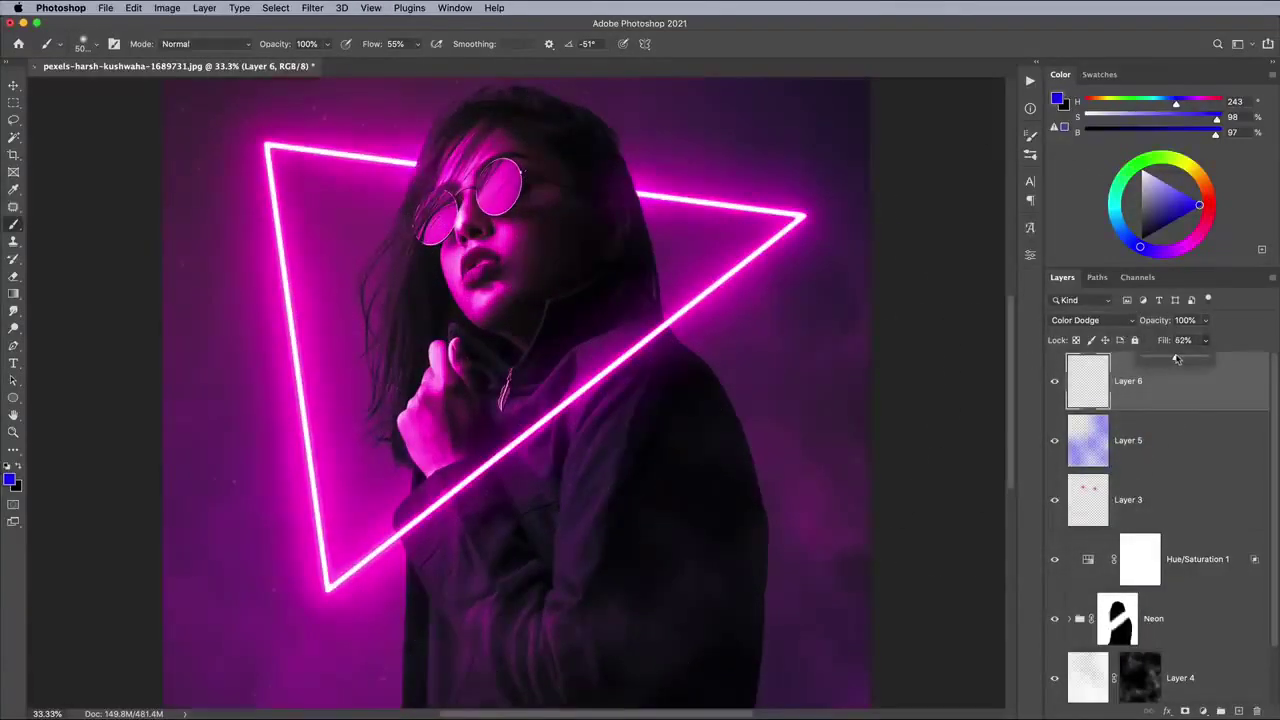
pyautogui.click(312, 7)
pyautogui.moveTo(318, 187)
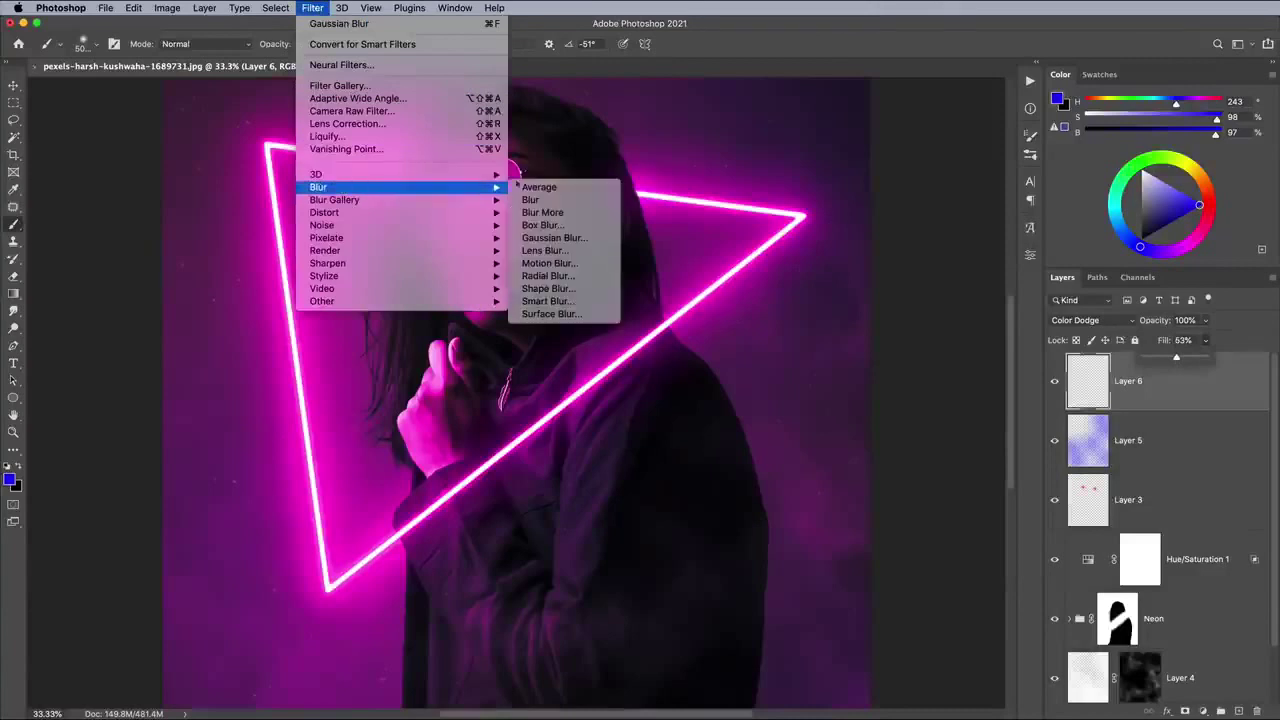
# Step: Apply an 8.4 px Gaussian Blur to the grain layer and add a layer mask
pyautogui.click(541, 237)
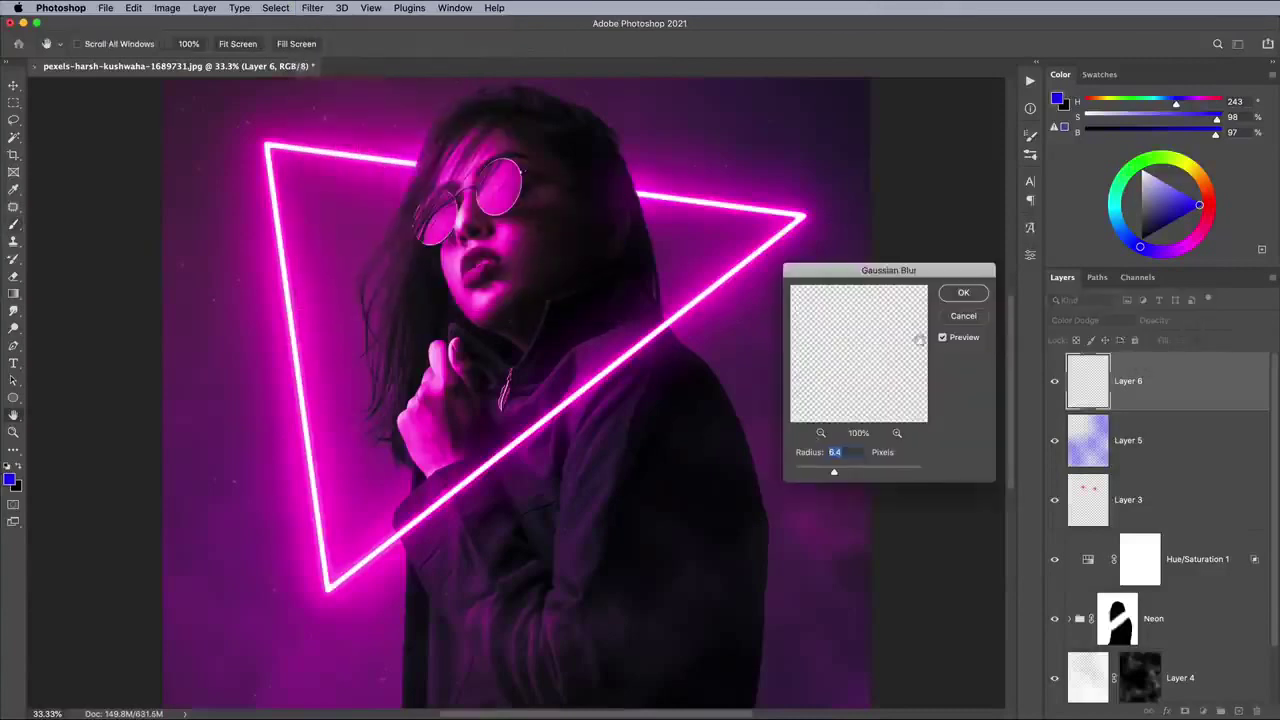
pyautogui.click(963, 292)
pyautogui.click(1187, 711)
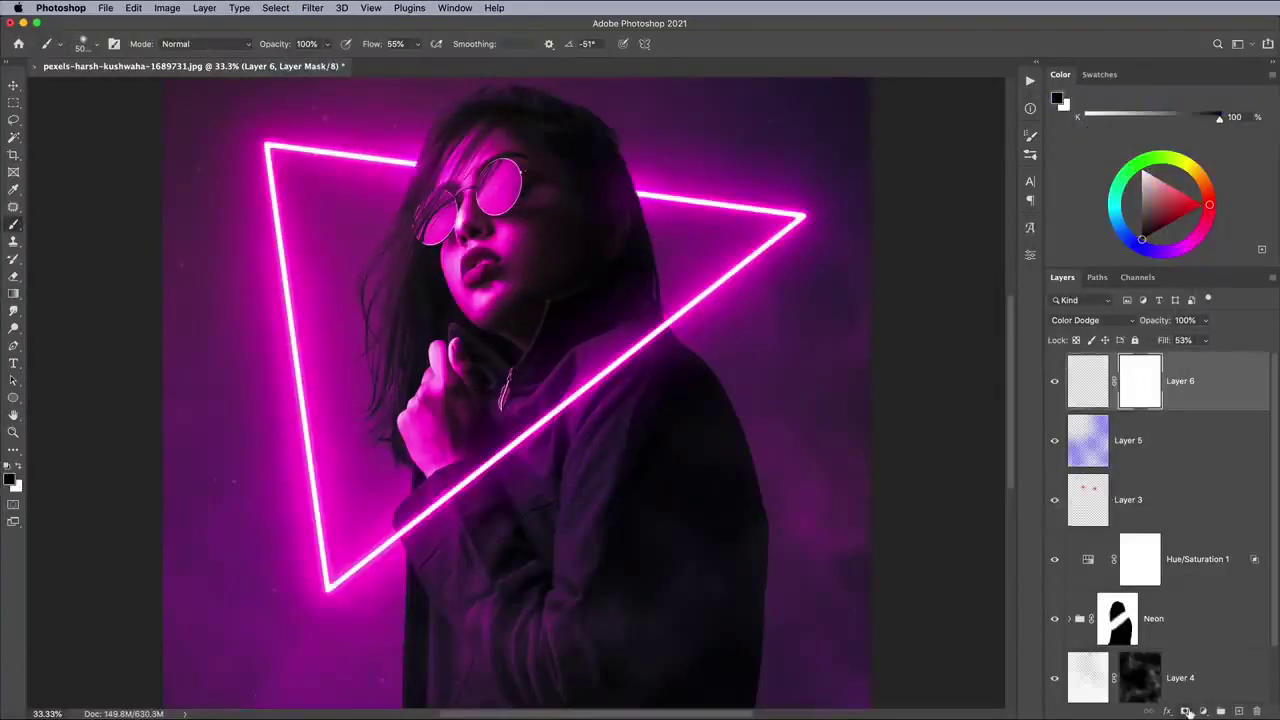
# Step: Paint the mask black over the woman, then white to restore some grain
pyautogui.hotkey('ctrl', '-')
pyautogui.hotkey('ctrl', '-')
pyautogui.moveTo(549, 143); pyautogui.dragTo(598, 500)
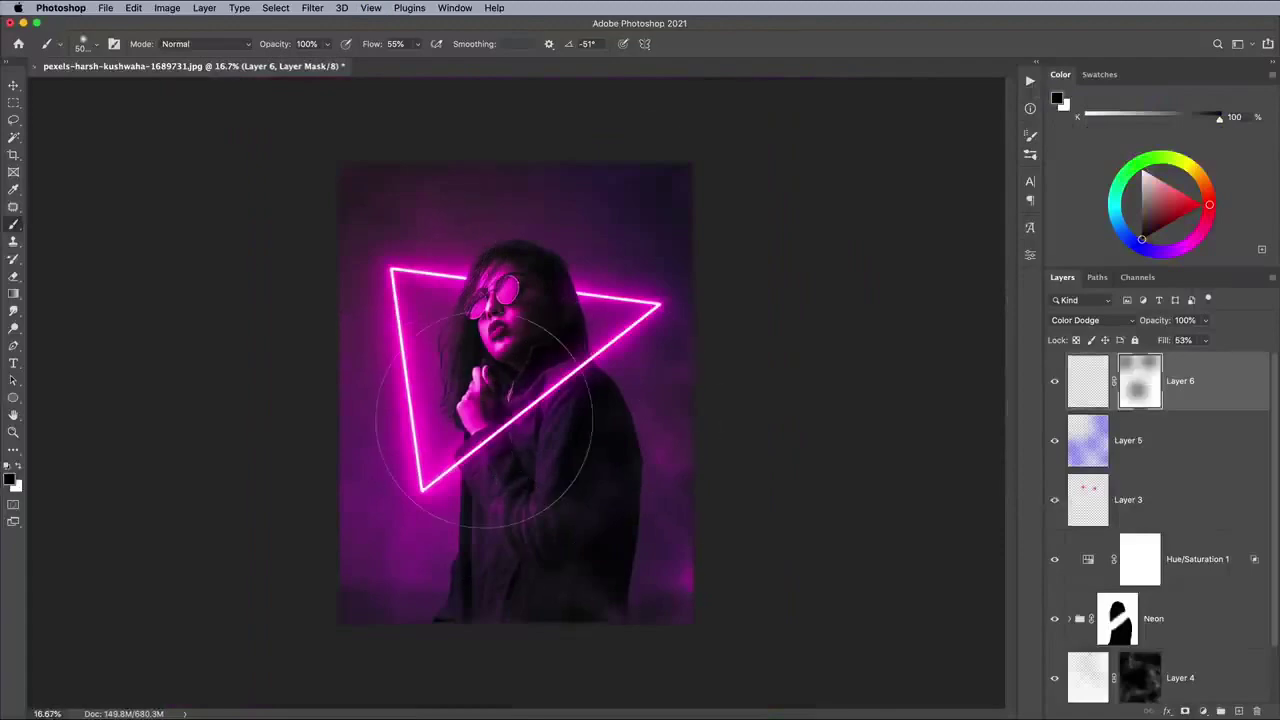
pyautogui.press('x')
pyautogui.moveTo(429, 457); pyautogui.dragTo(586, 257)
pyautogui.hotkey('ctrl', '+')
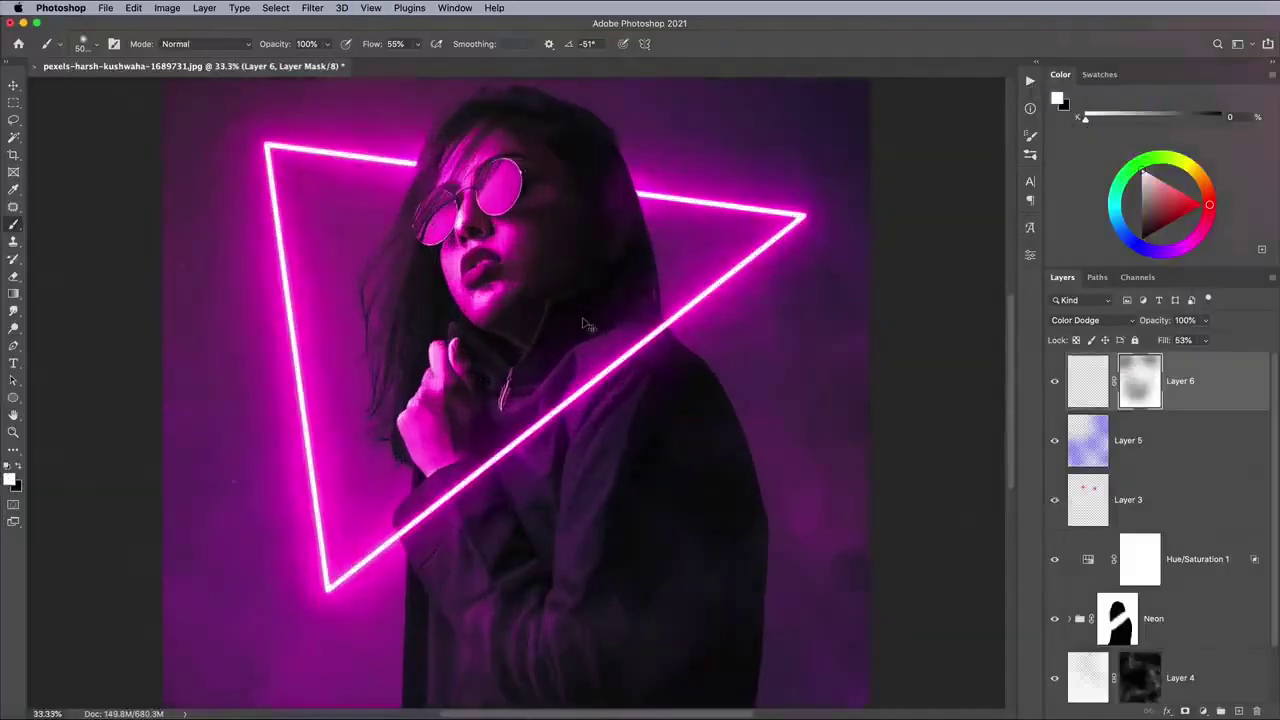